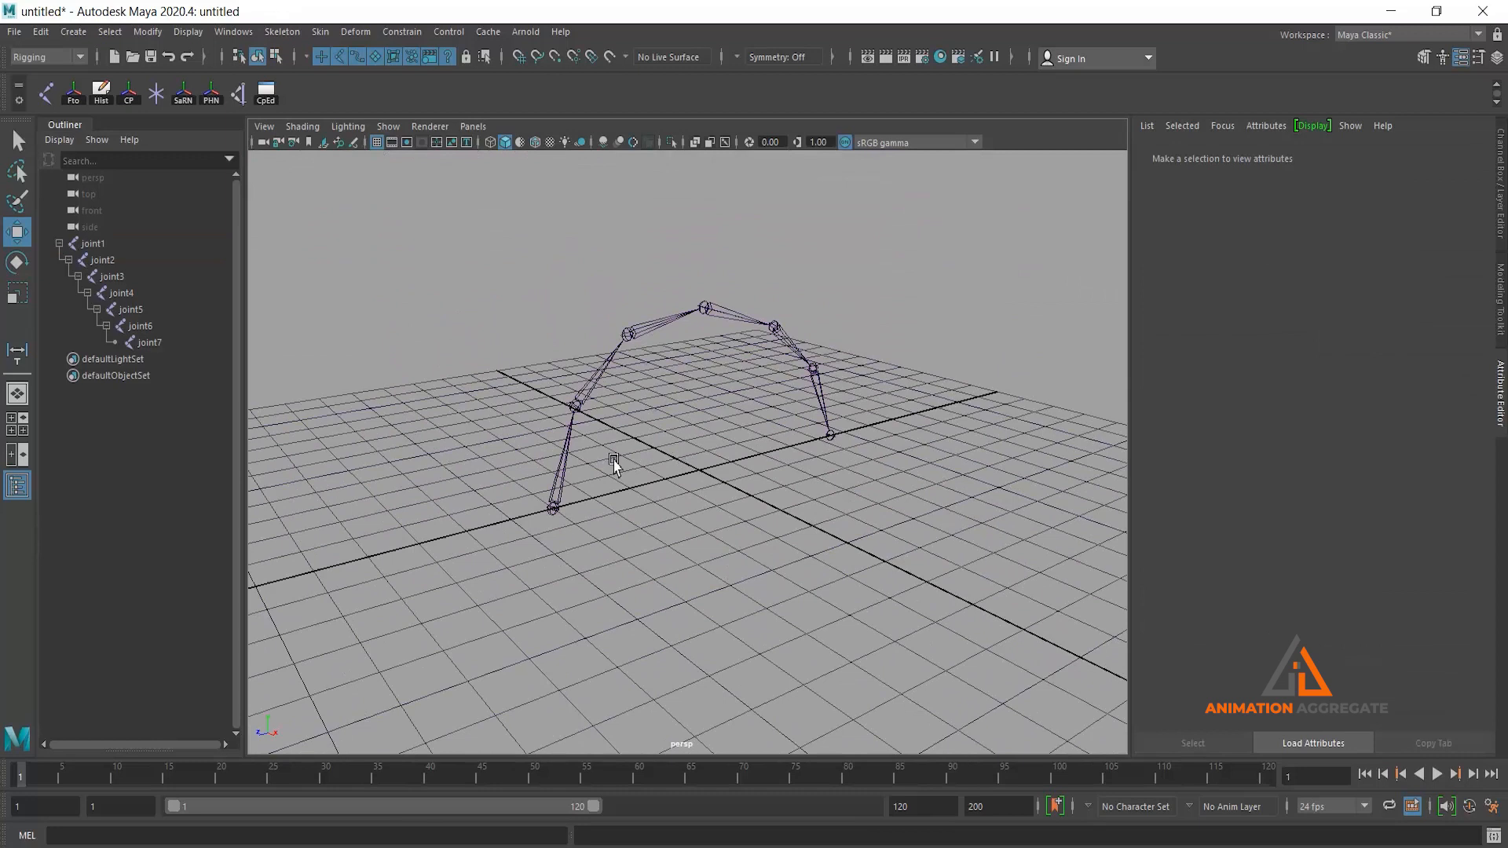
Select the joints of the chain one after another, from joint1 to joint6
left_click(552, 504)
left_click(590, 366)
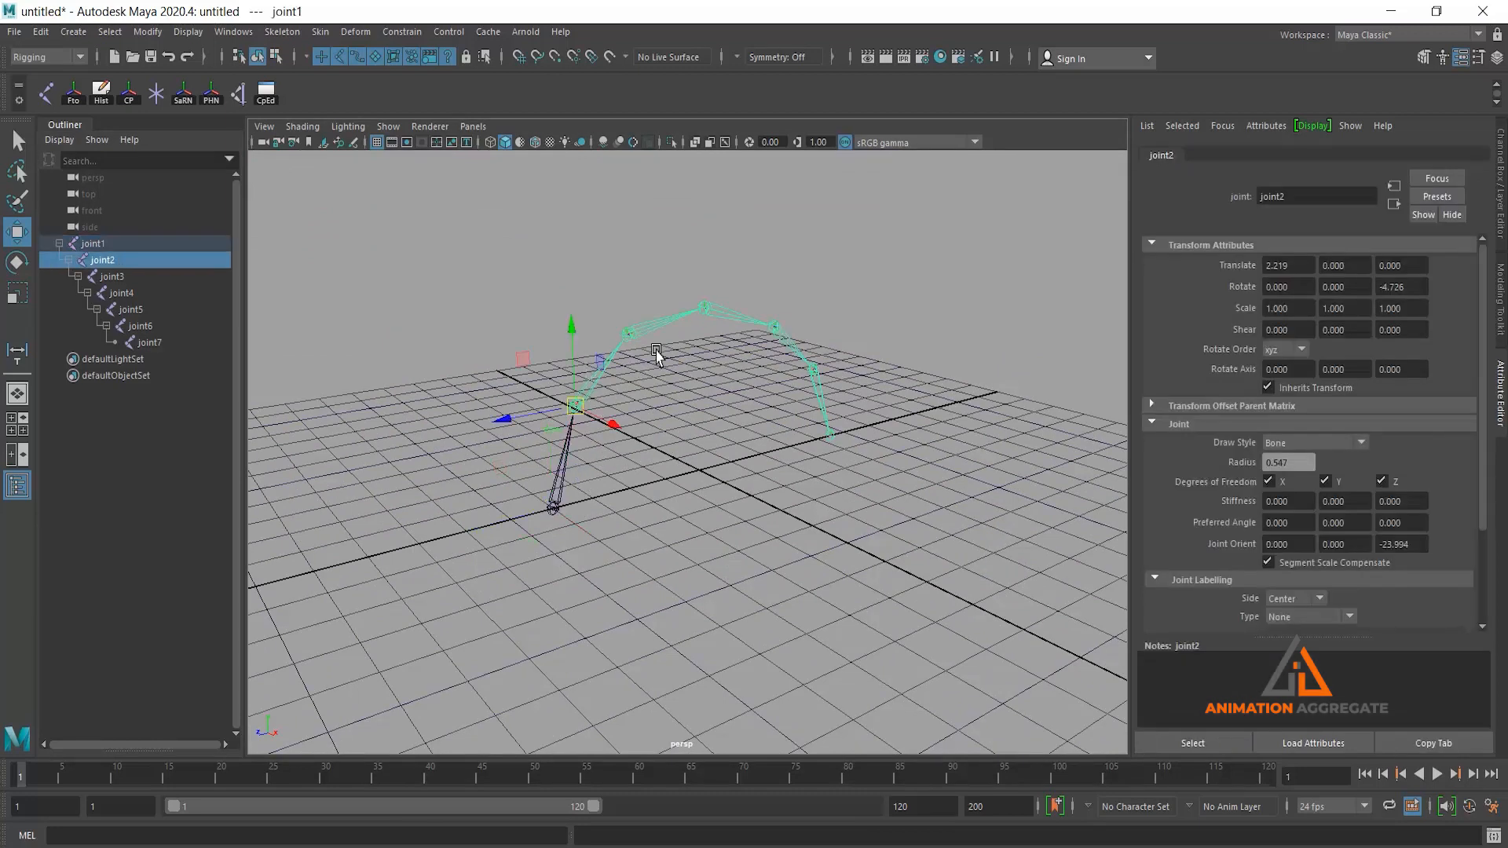
left_click(680, 320)
left_click(729, 331)
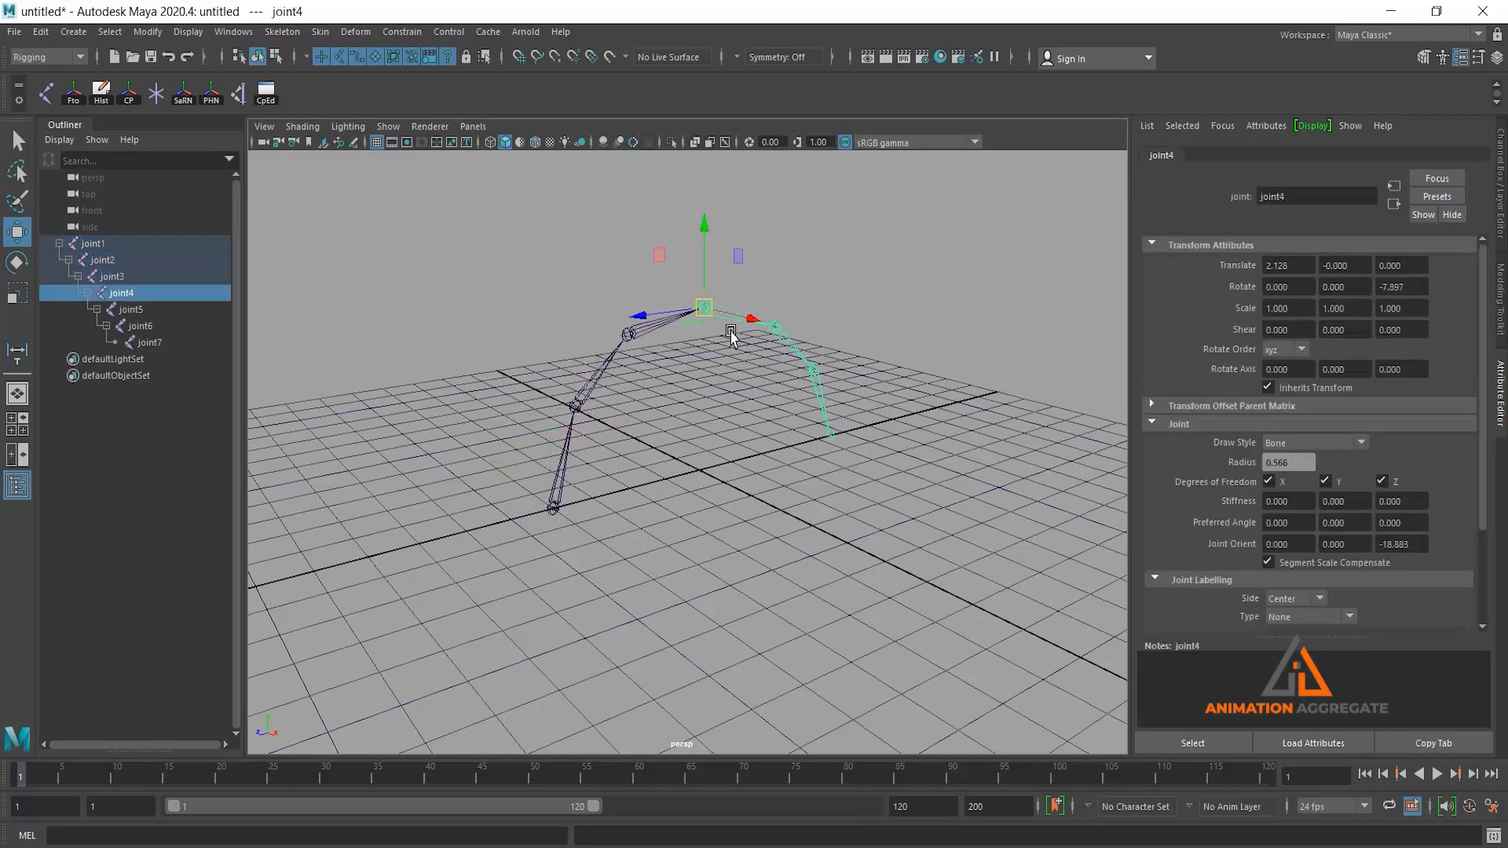
key("Down")
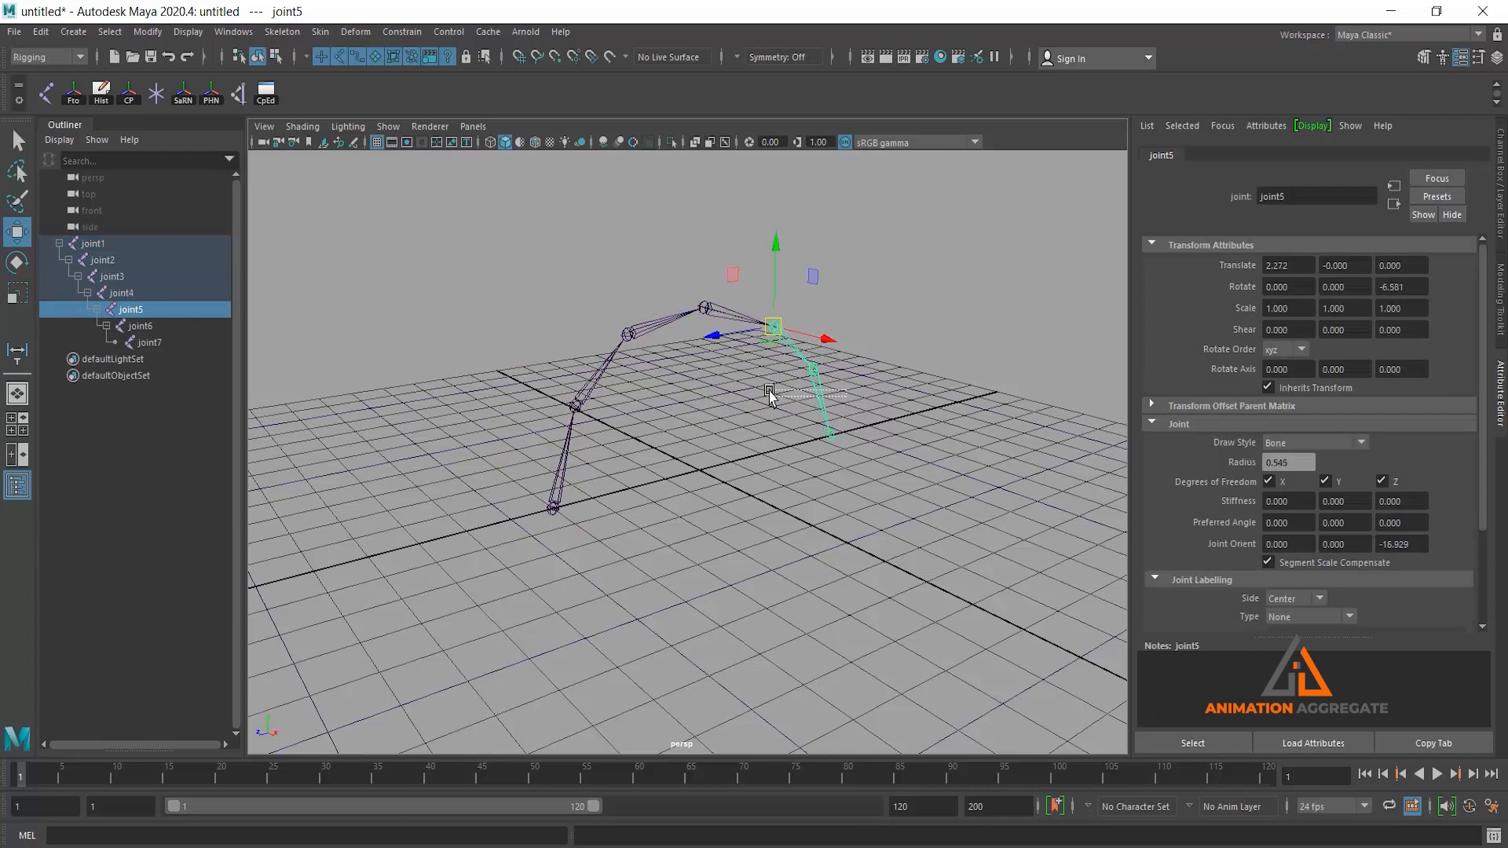
key("Down")
Select joint1 through joint6 together, try scaling them, and undo the scaling
left_click(559, 475)
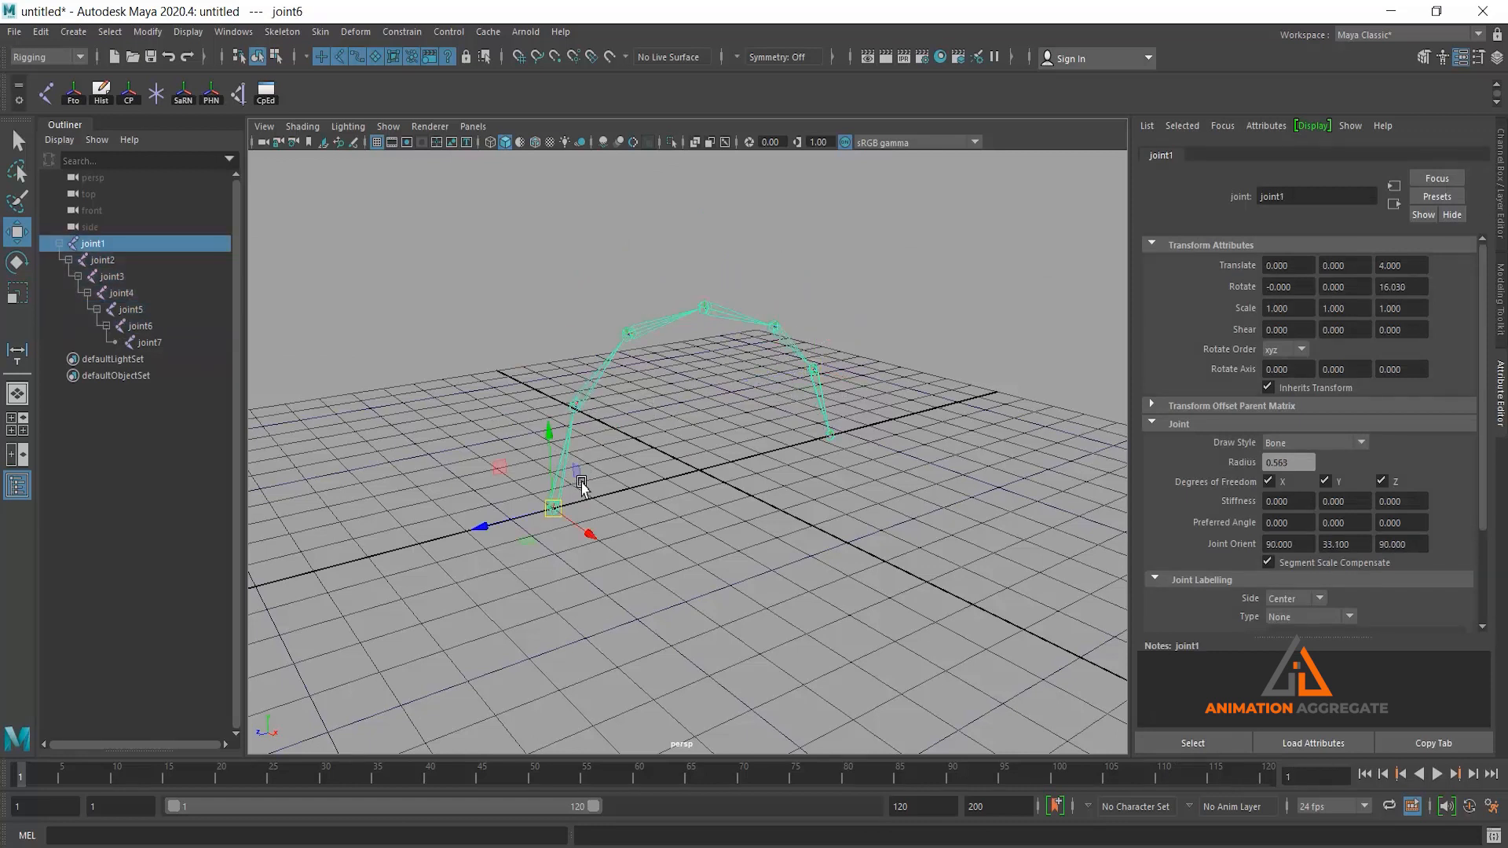
left_click(598, 365, "shift")
left_click(660, 325, "shift")
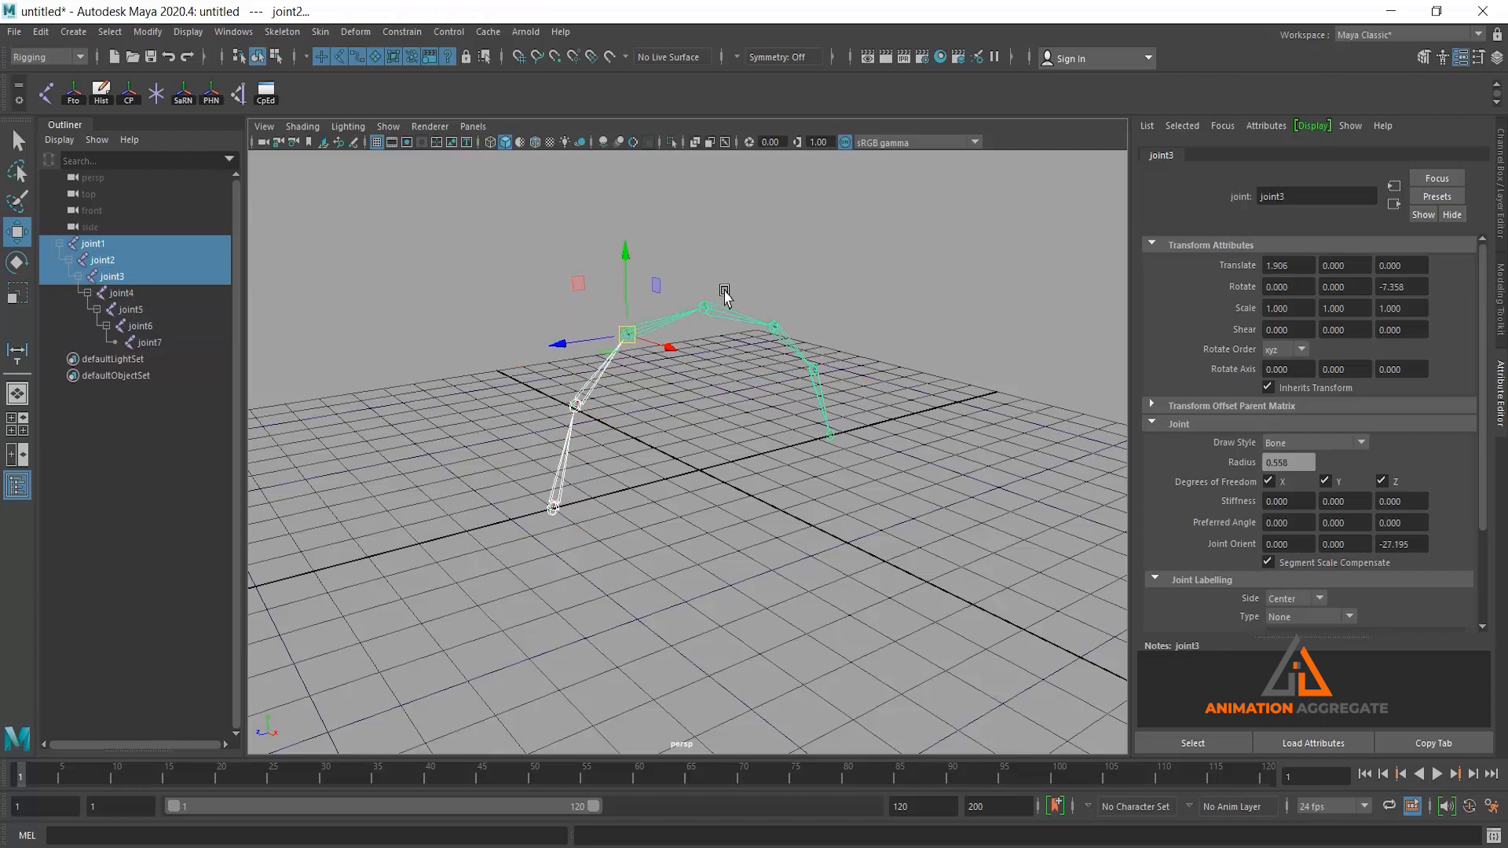
left_click(734, 313, "shift")
left_click(791, 351, "shift")
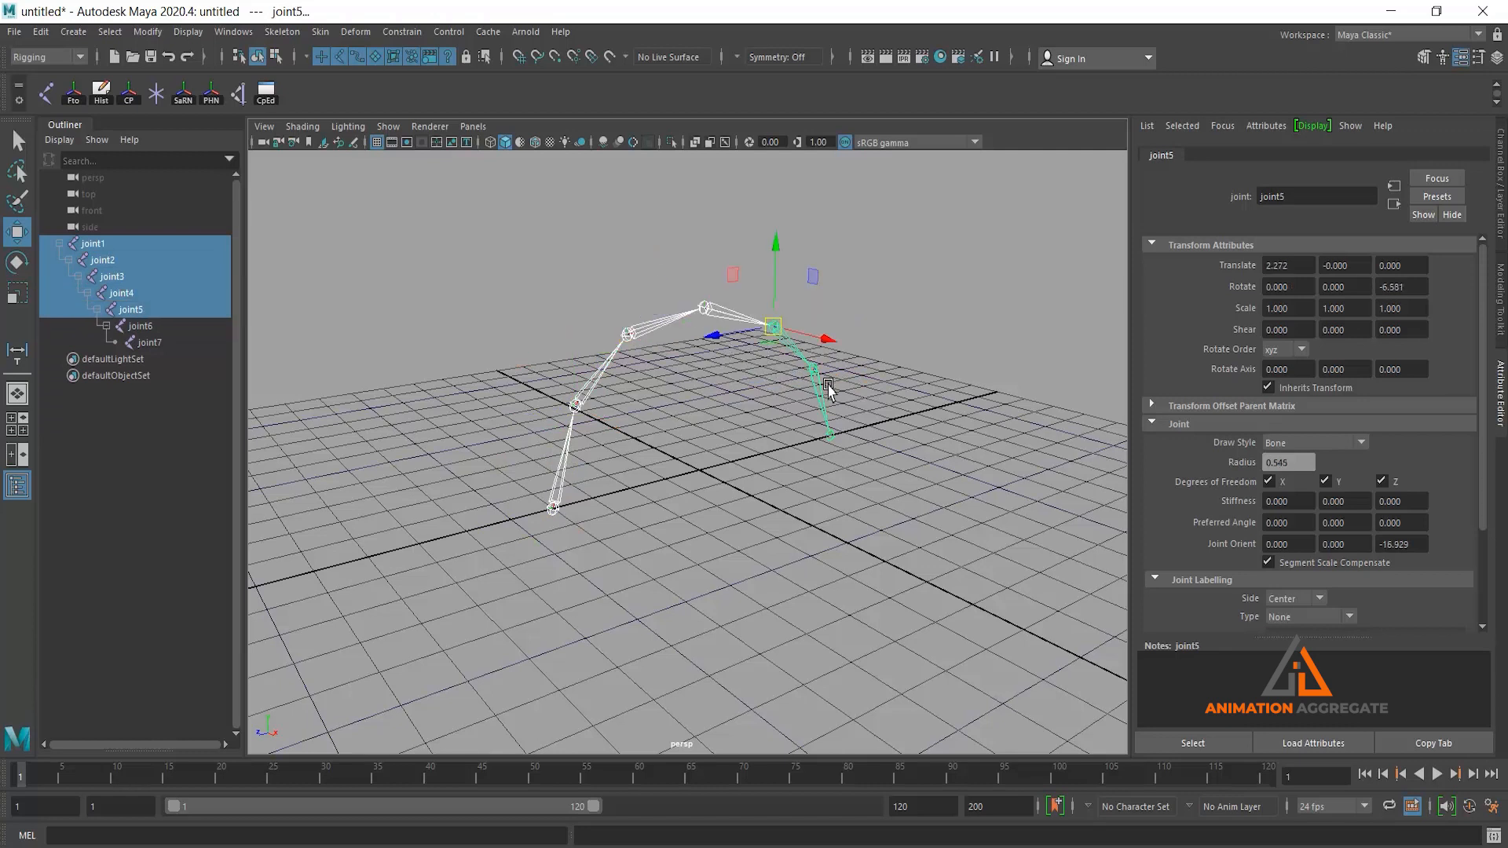
left_click(823, 393, "shift")
scroll(790, 465, "down", 2)
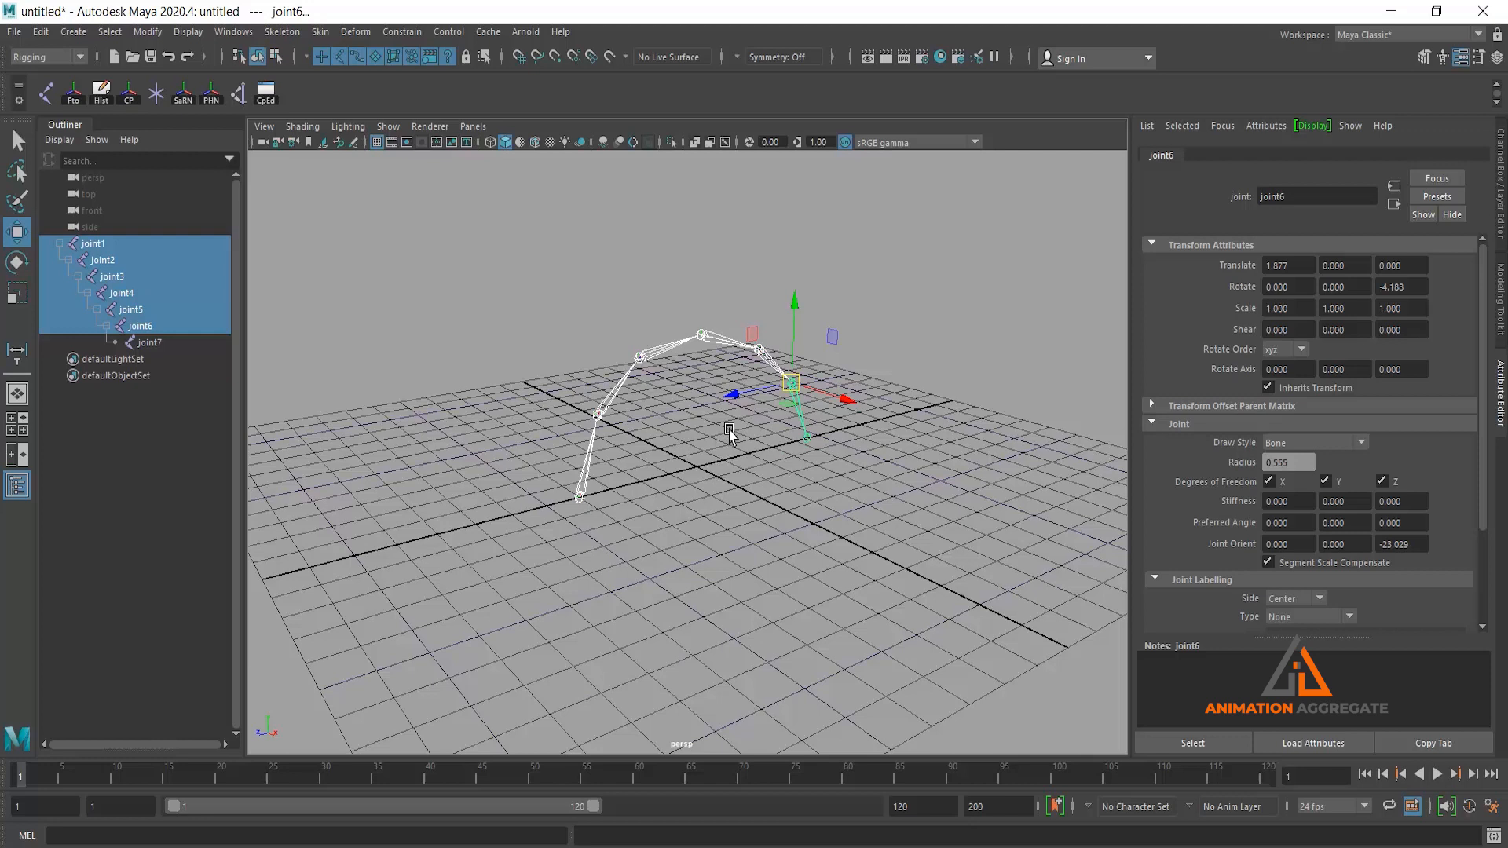
left_click_drag(730, 431, 724, 448, "alt")
key("r")
left_click_drag(808, 412, 705, 398, "alt")
left_click_drag(755, 469, 902, 549)
key("ctrl+z")
left_click_drag(746, 444, 547, 408, "alt")
left_click(650, 439)
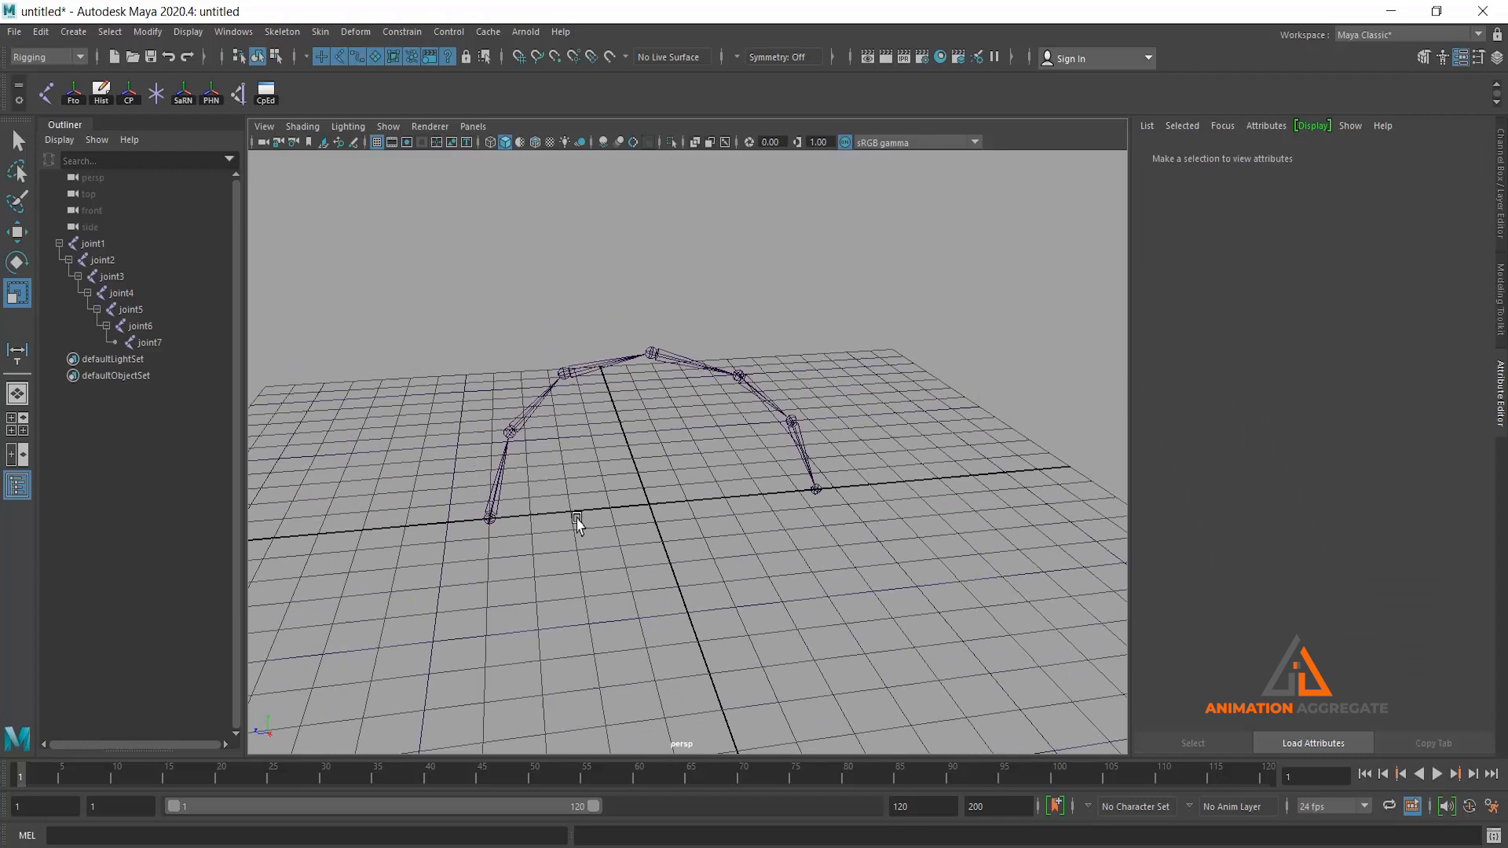
Create an IK handle running from joint1 to the end joint, joint7
left_click_drag(564, 527, 572, 428, "alt")
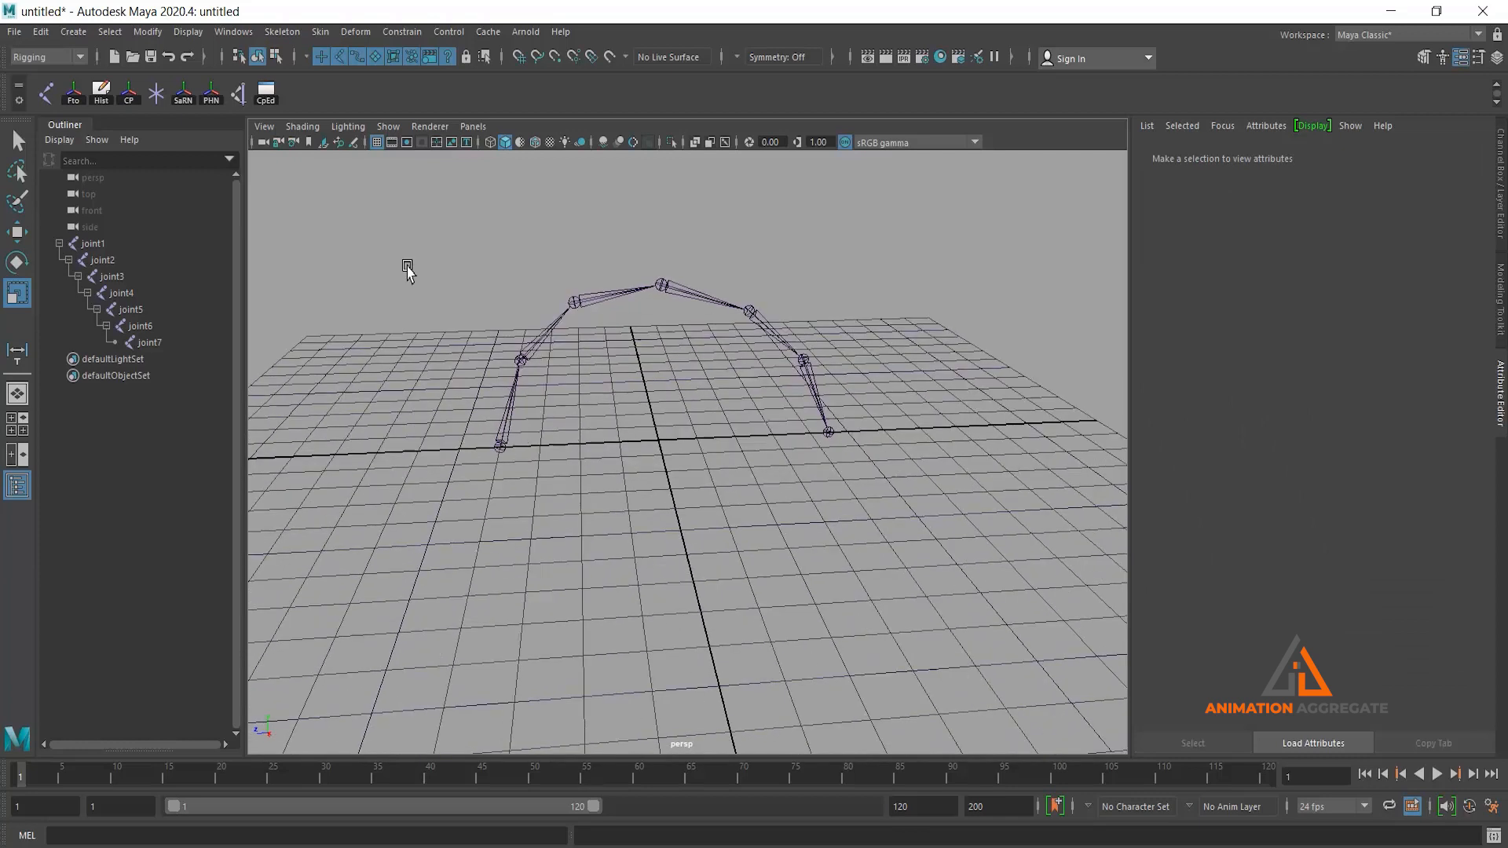
left_click(297, 33)
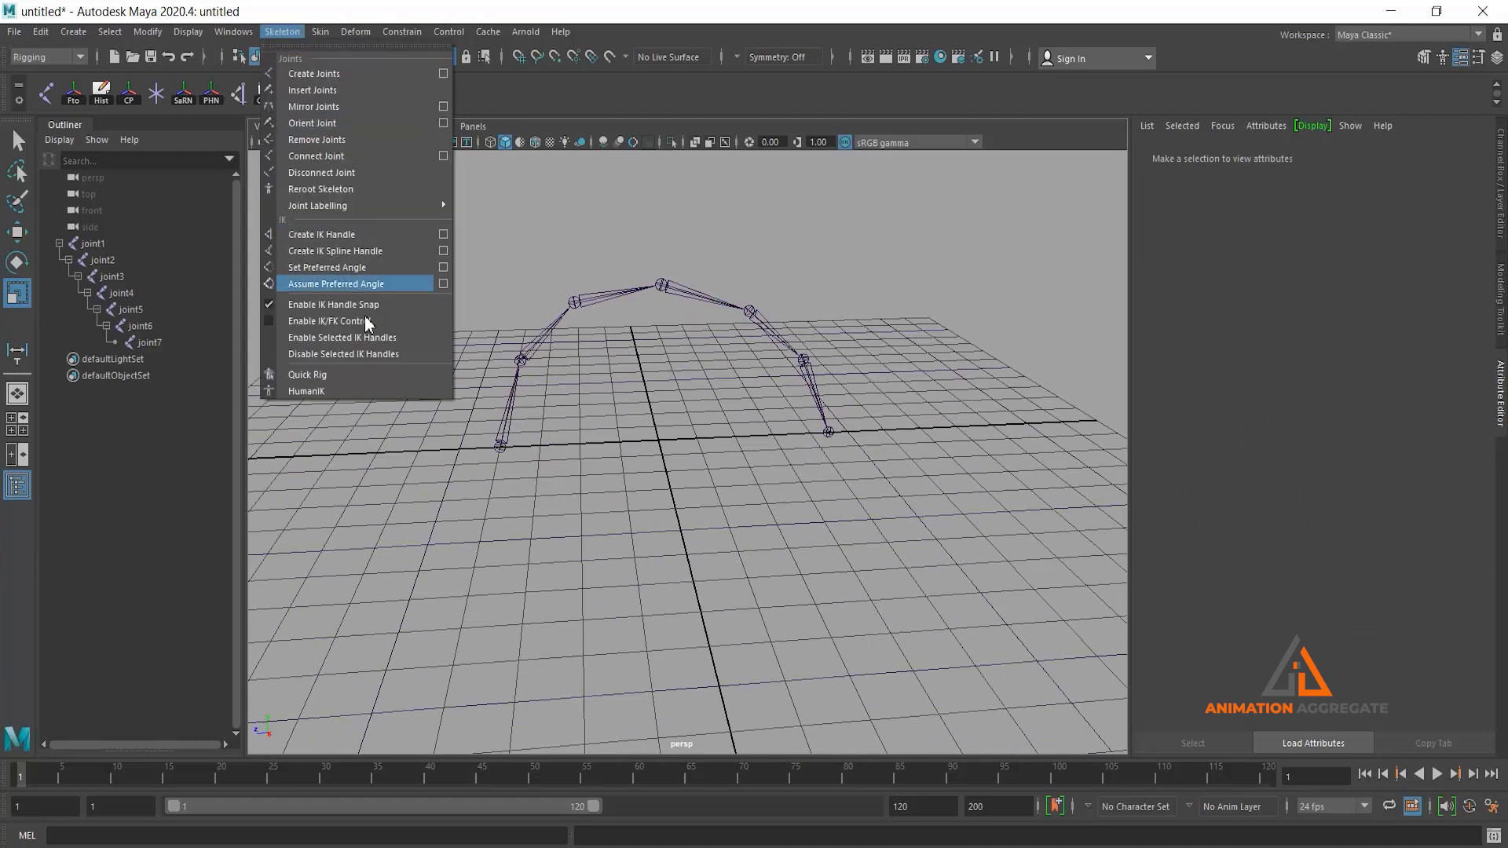
left_click(374, 235)
left_click(500, 446)
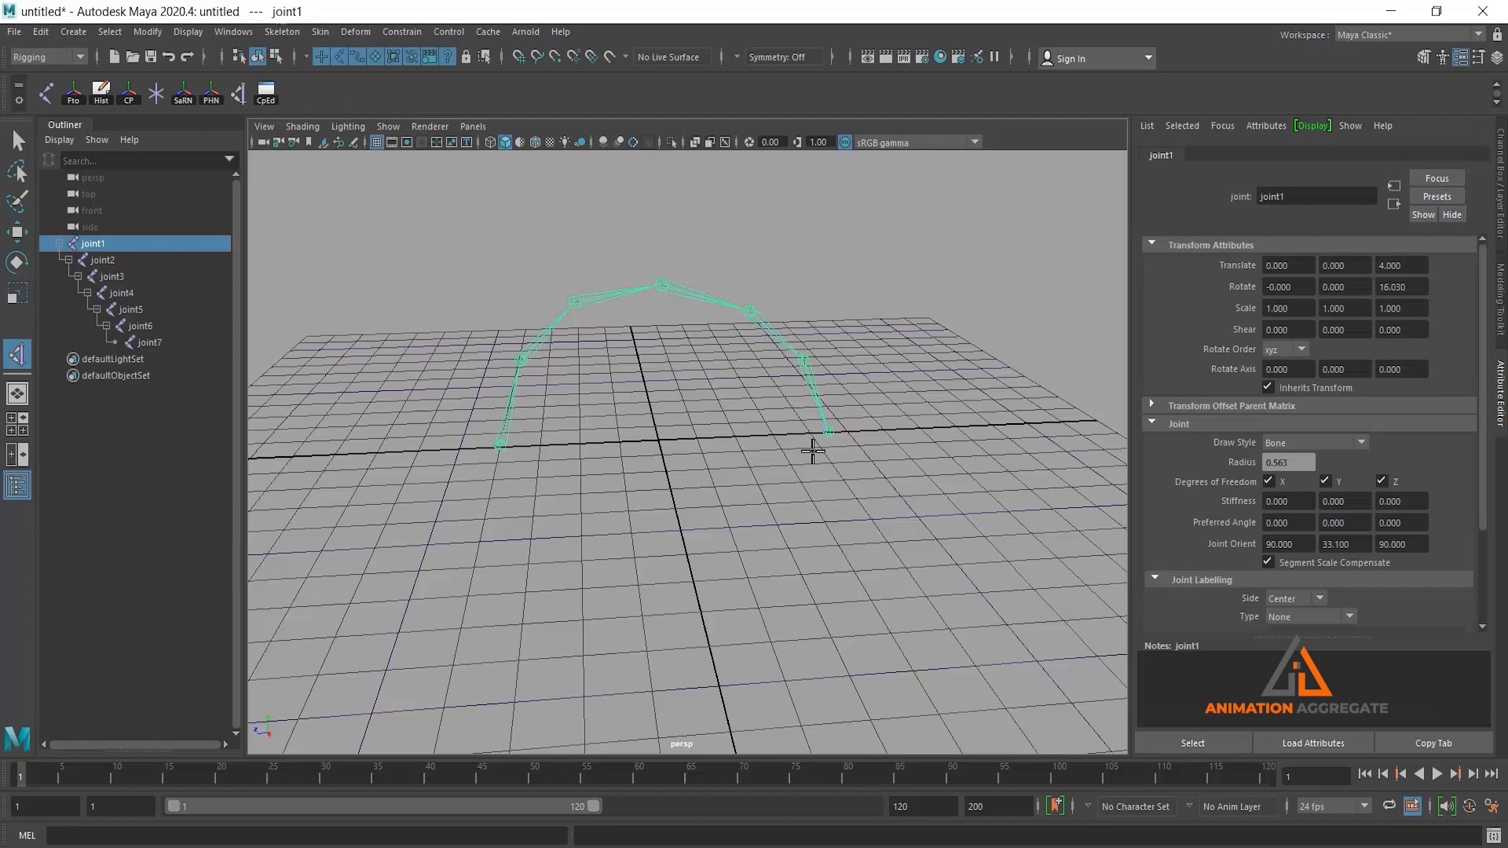
left_click(828, 436)
Try moving the IK handle far beyond the chain's reach, to about -3.8, 4.3, -10.1, and undo the move
left_click_drag(895, 353, 871, 375, "alt")
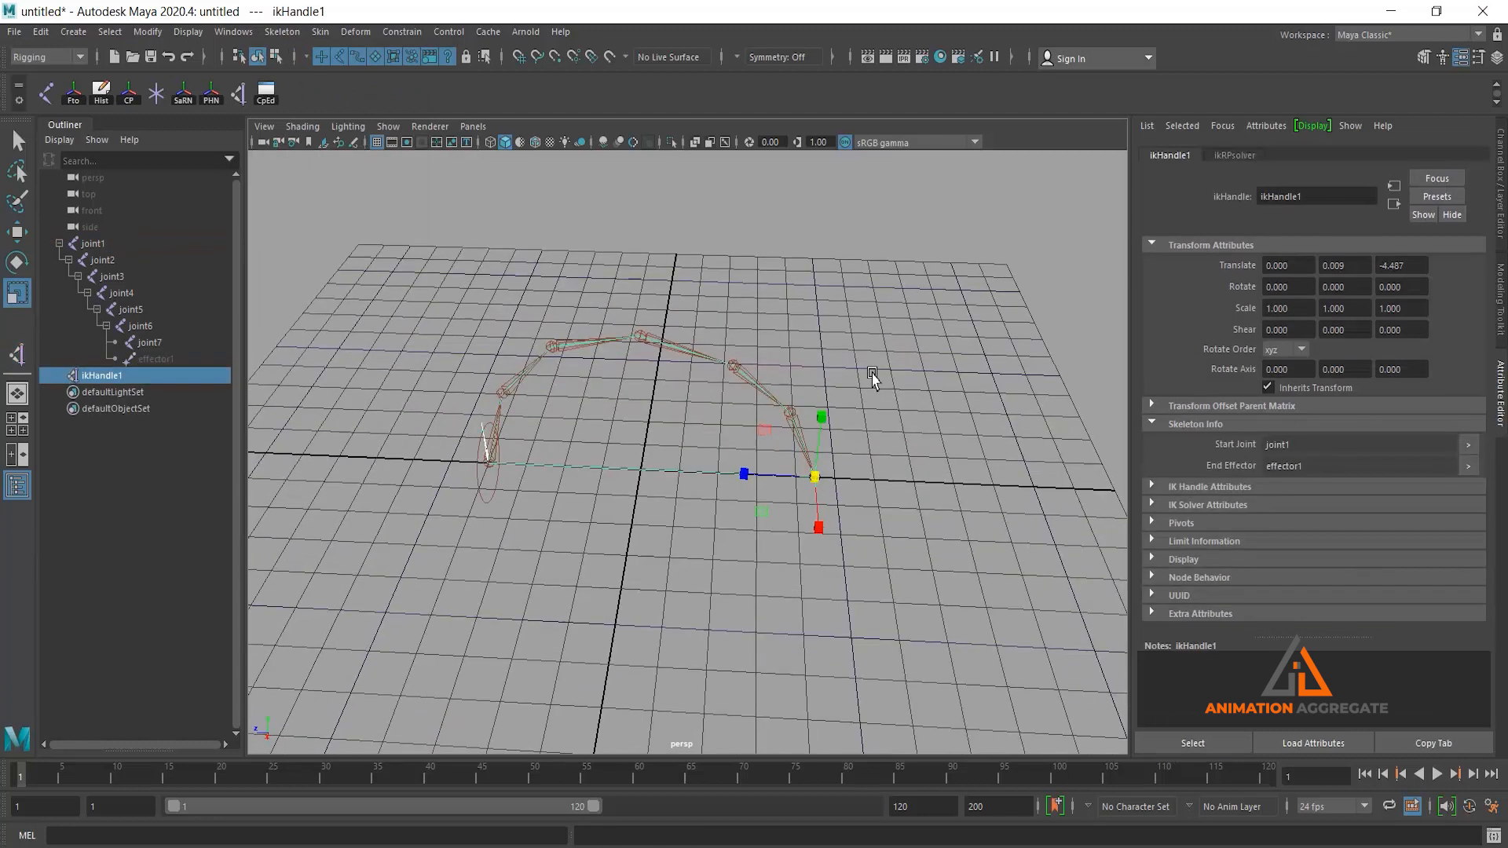
key("w")
middle_click_drag(896, 401, 828, 400, "alt")
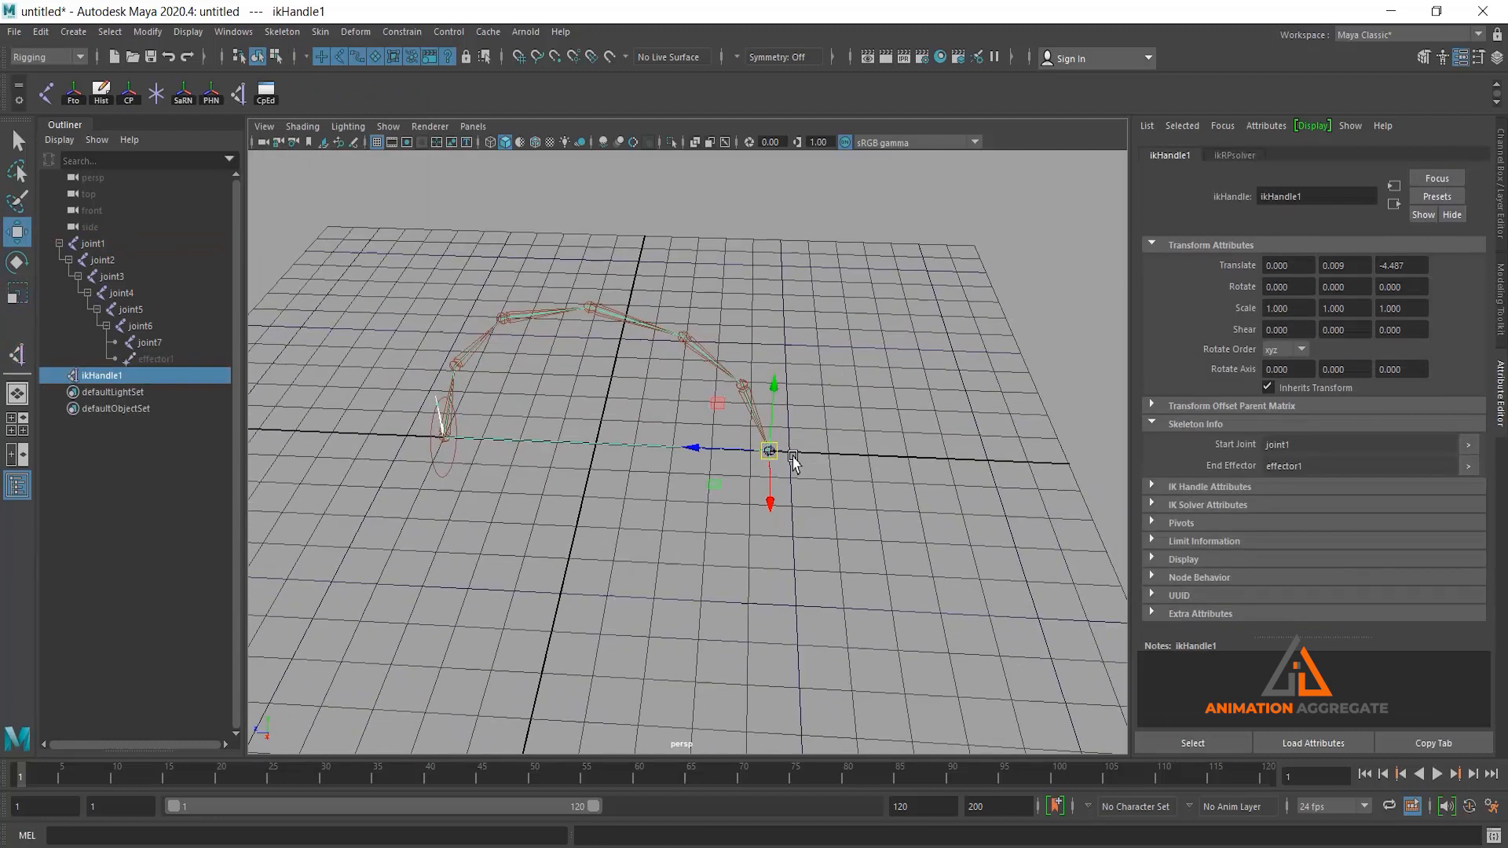
left_click_drag(772, 454, 998, 226)
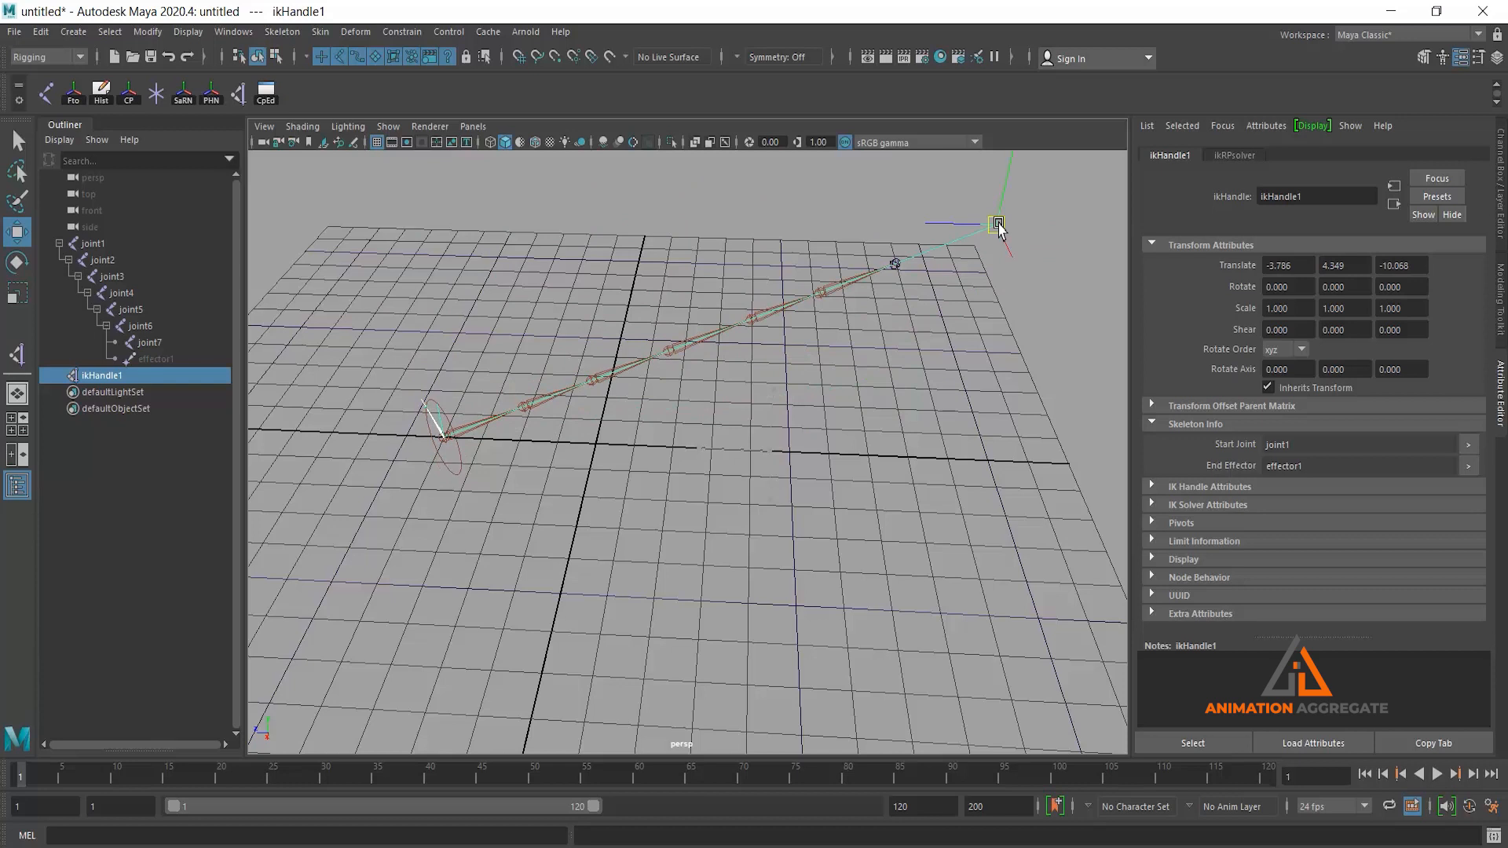
left_click_drag(998, 225, 998, 226)
key("ctrl+z")
left_click_drag(724, 423, 730, 363, "alt")
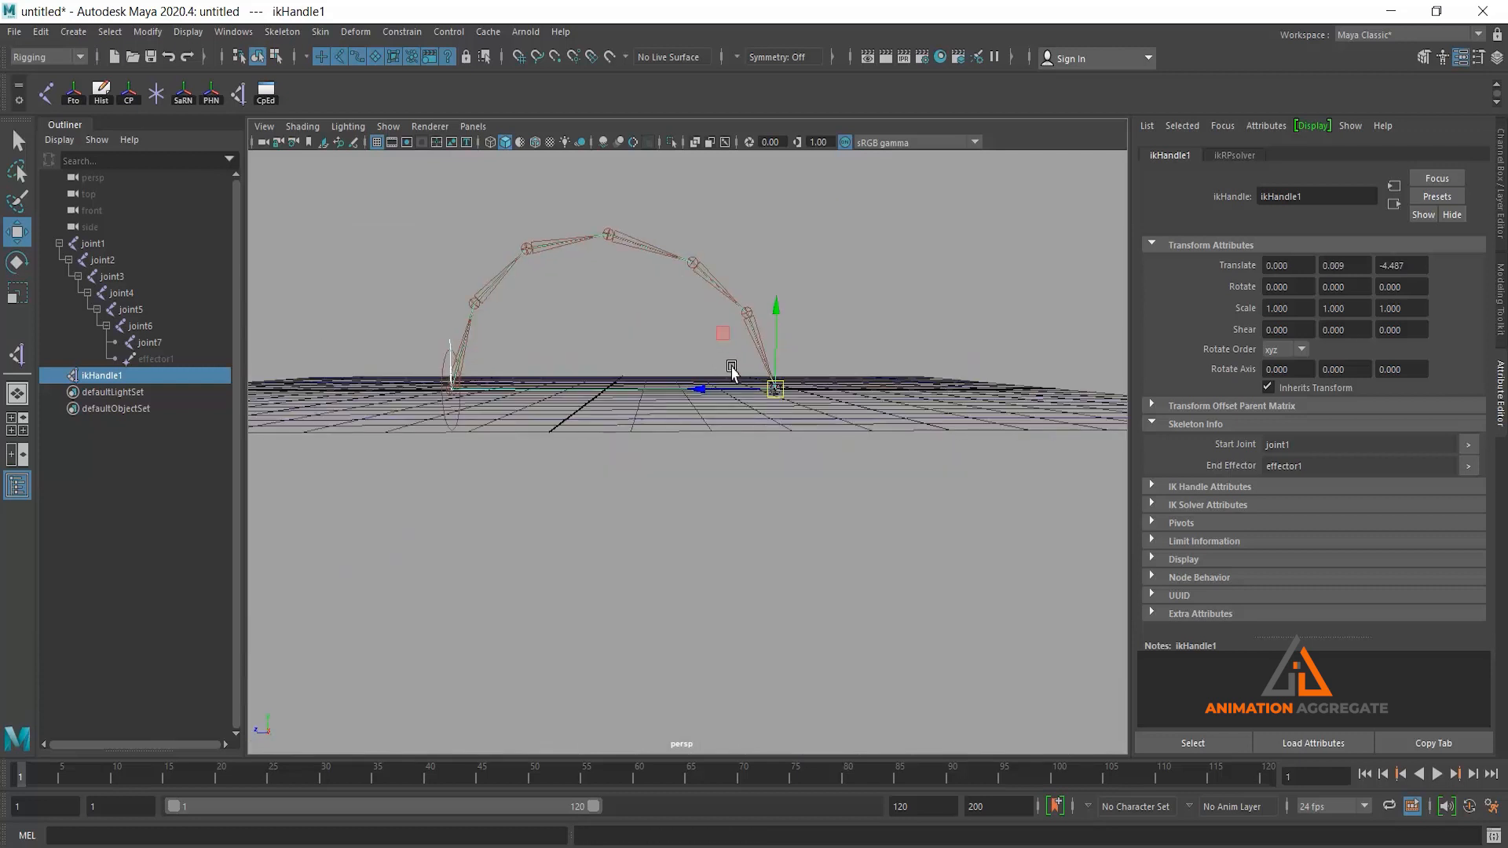
left_click(689, 420)
Start a distance measurement with the Distance Tool and snap its first point to joint1
left_click_drag(689, 420, 629, 377, "alt")
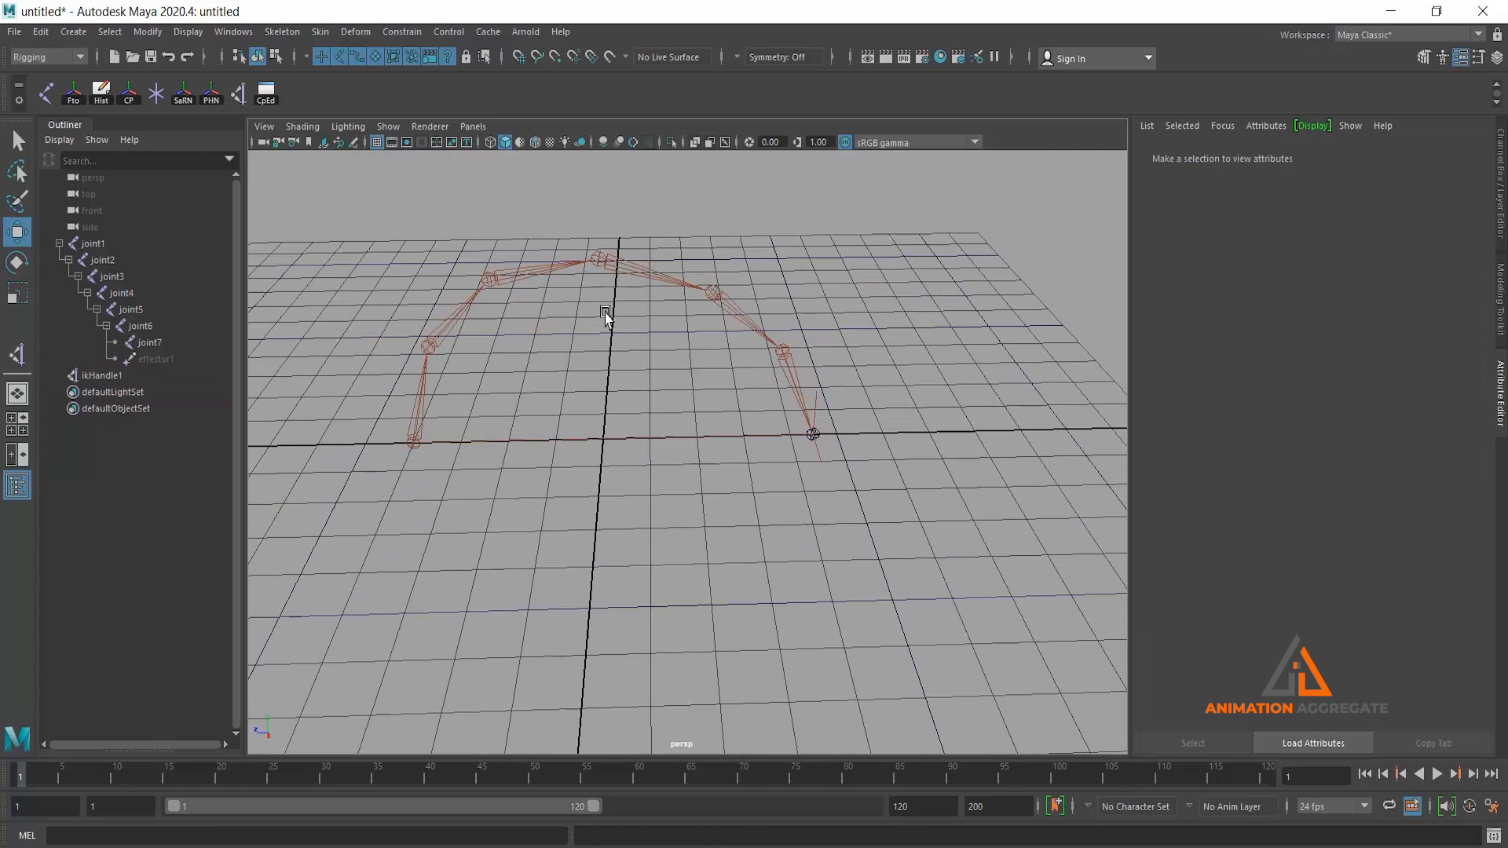
left_click_drag(606, 320, 649, 303, "alt")
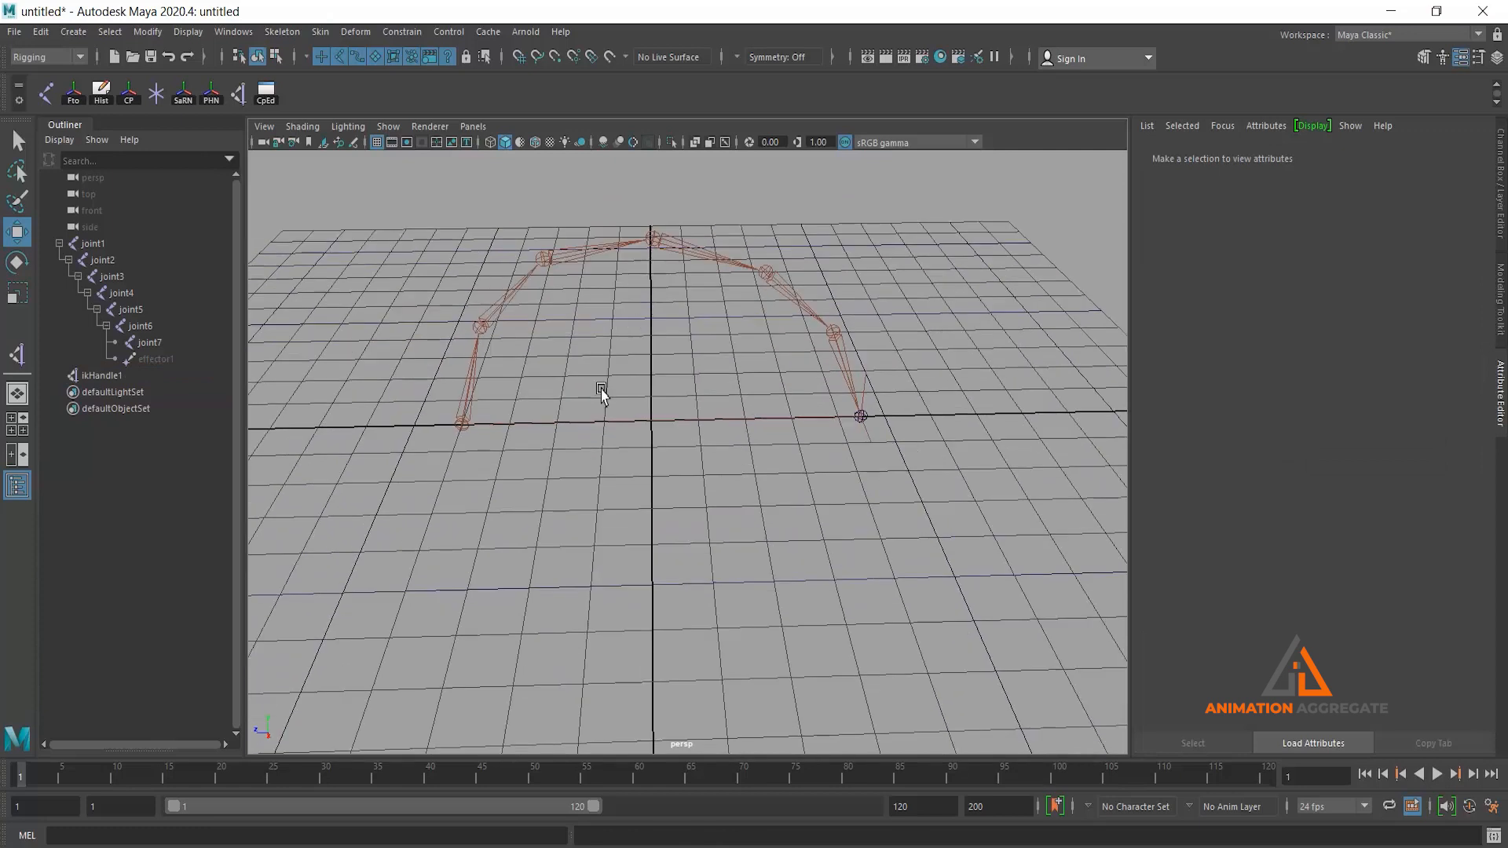
left_click(75, 32)
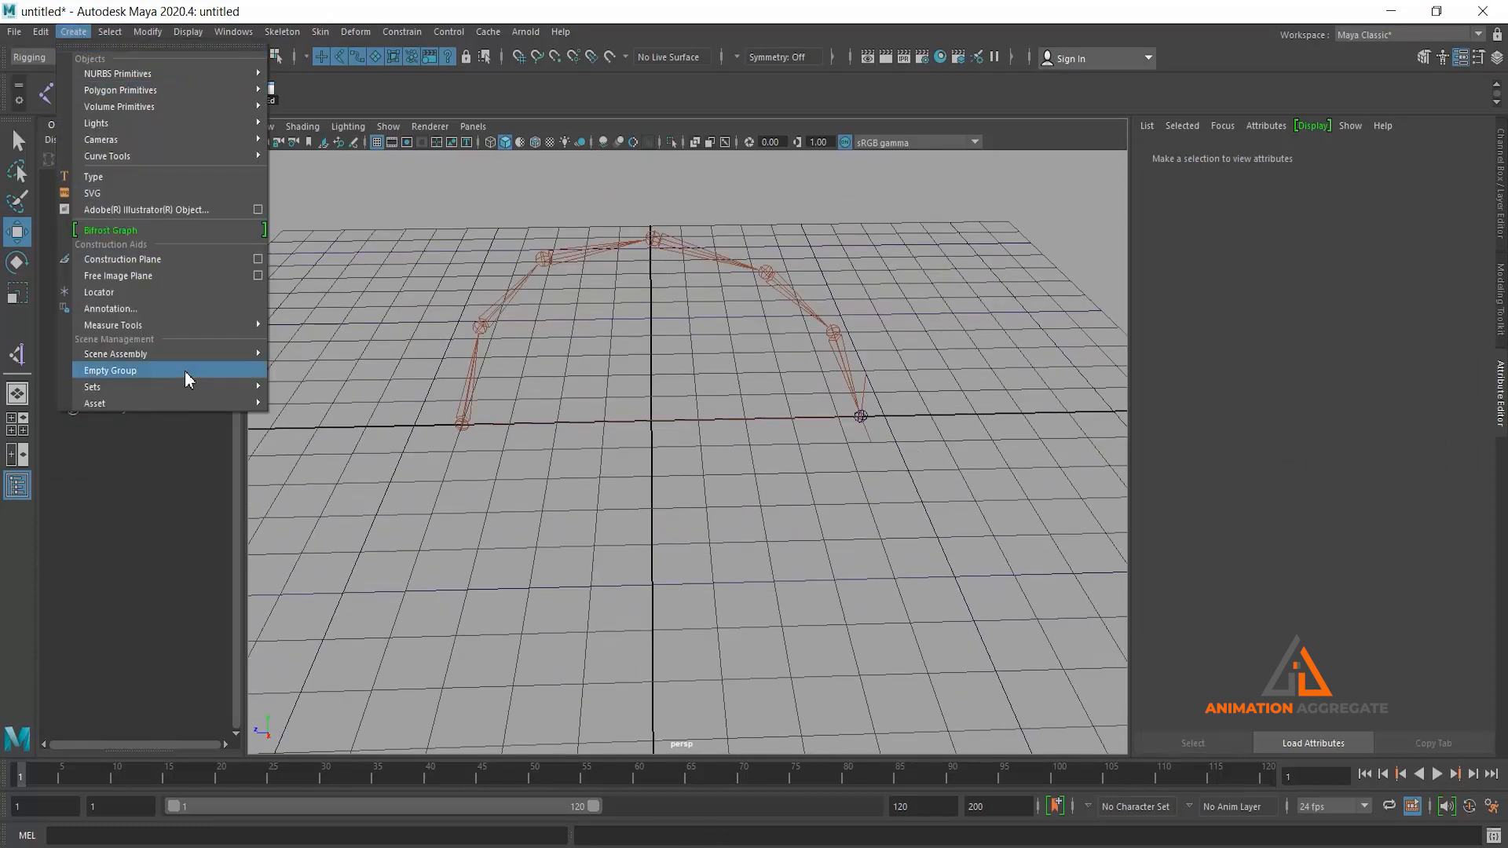
mouse_move(195, 328)
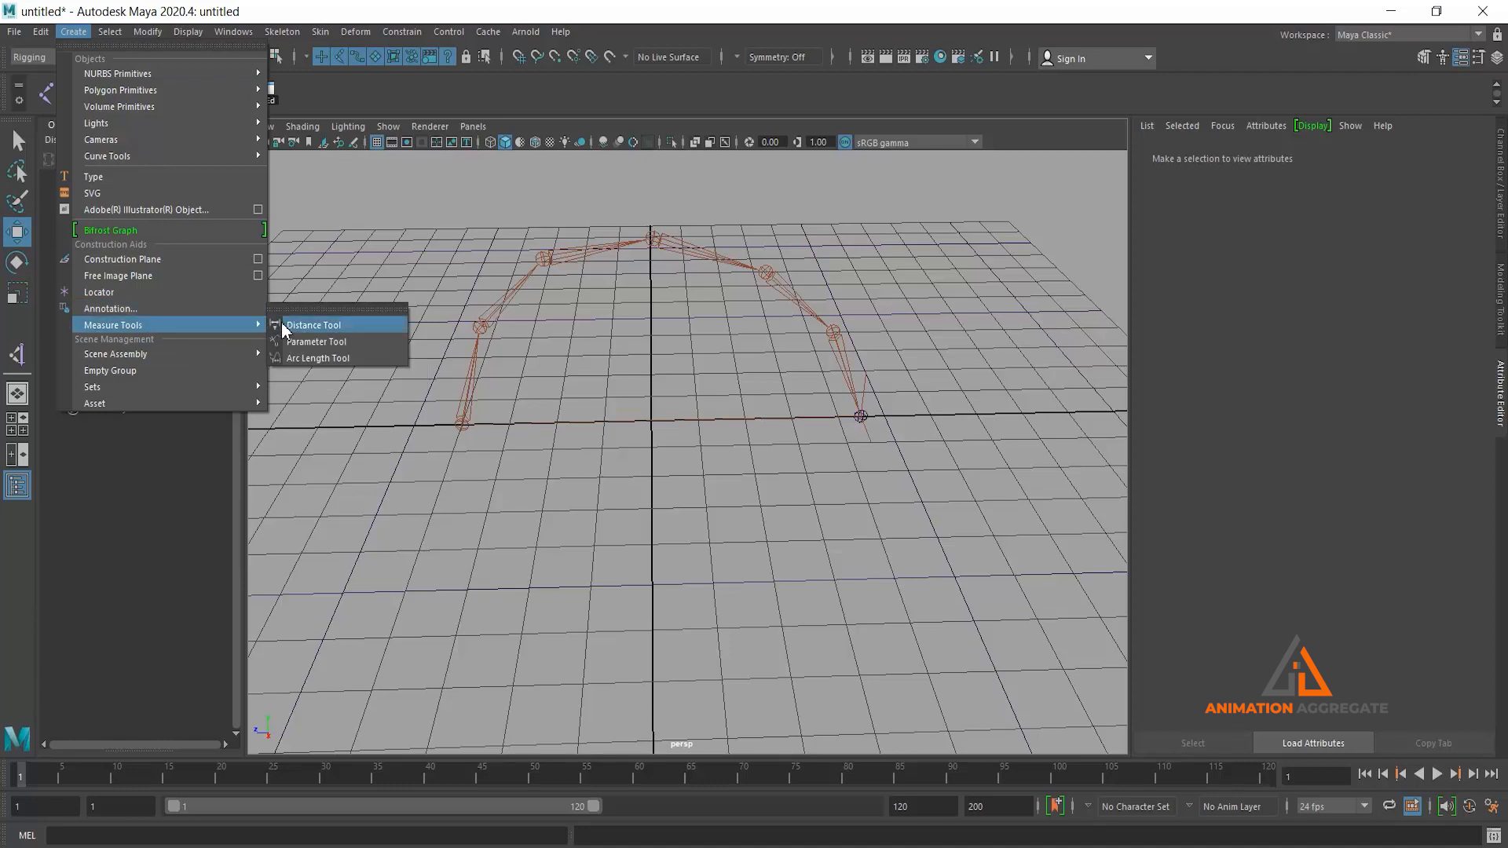
left_click(314, 325)
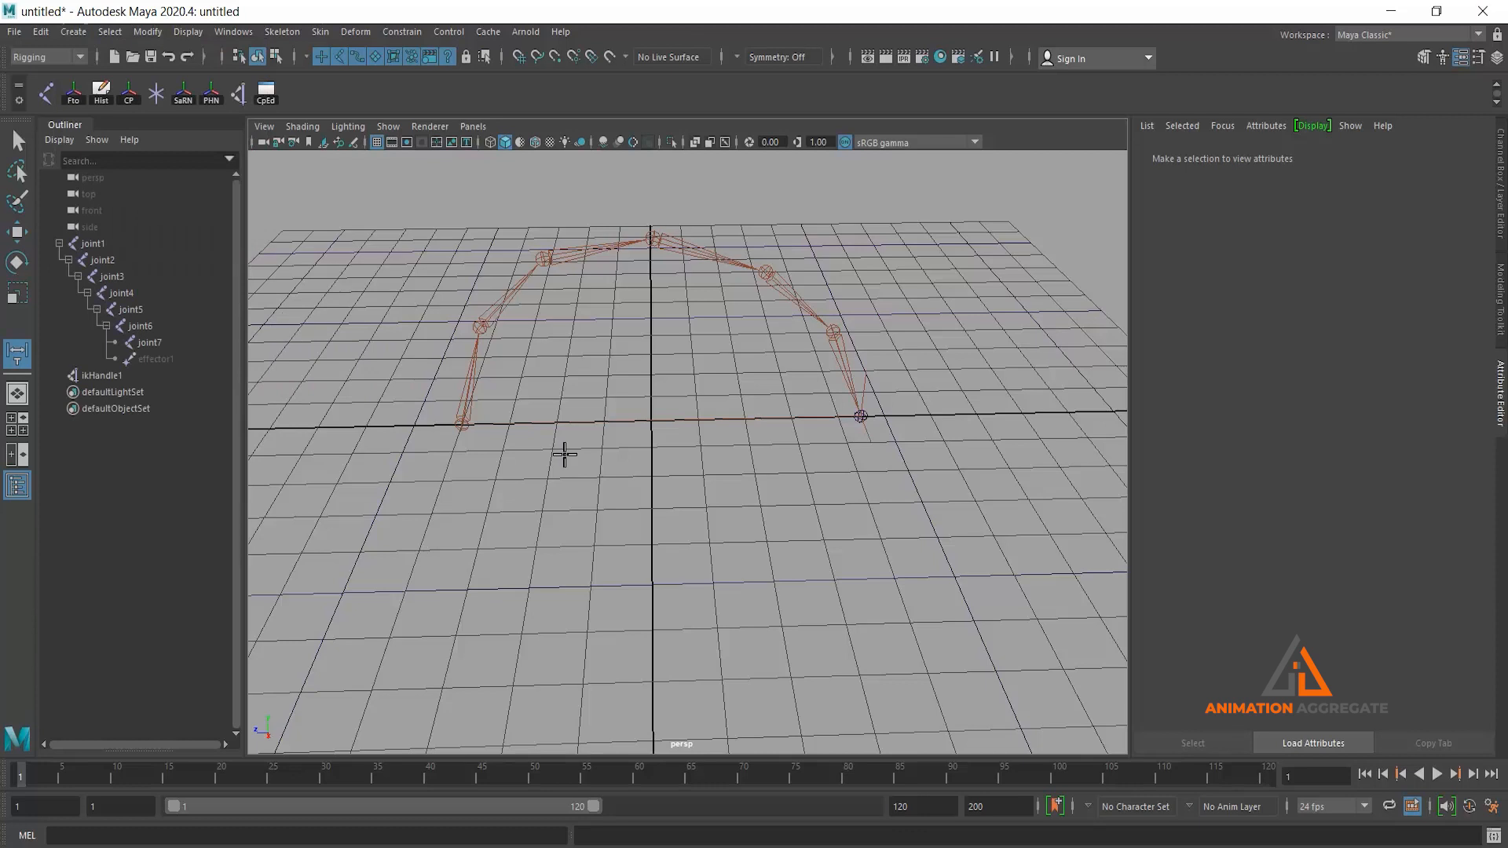
left_click_drag(536, 410, 534, 401, "alt")
key("v")
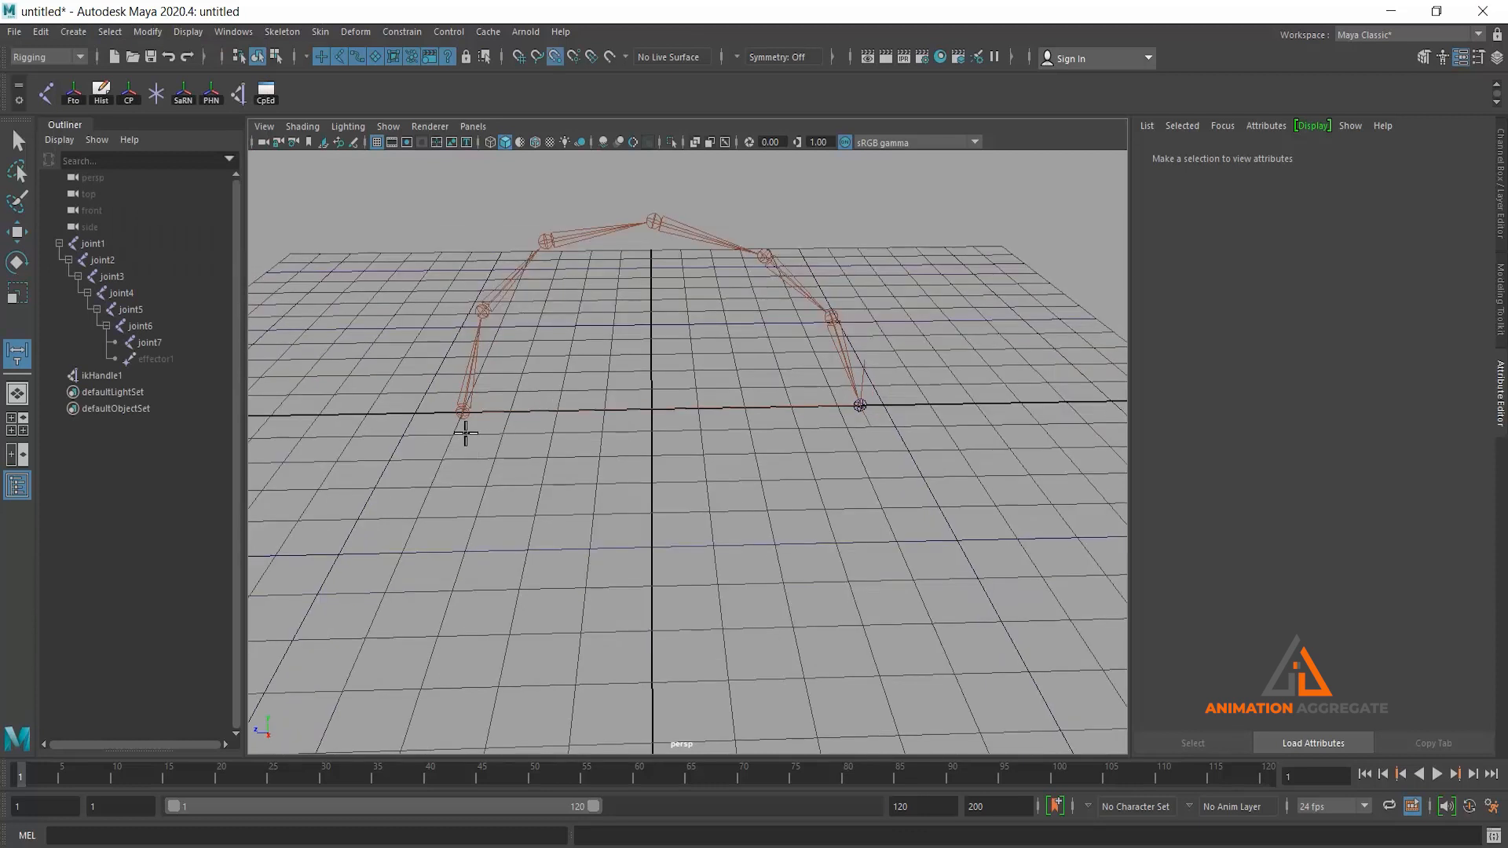
left_click(465, 432)
Snap the second point of the distance measurement to joint7 at the chain's end, and clear the selection
left_click_drag(613, 358, 592, 363, "alt")
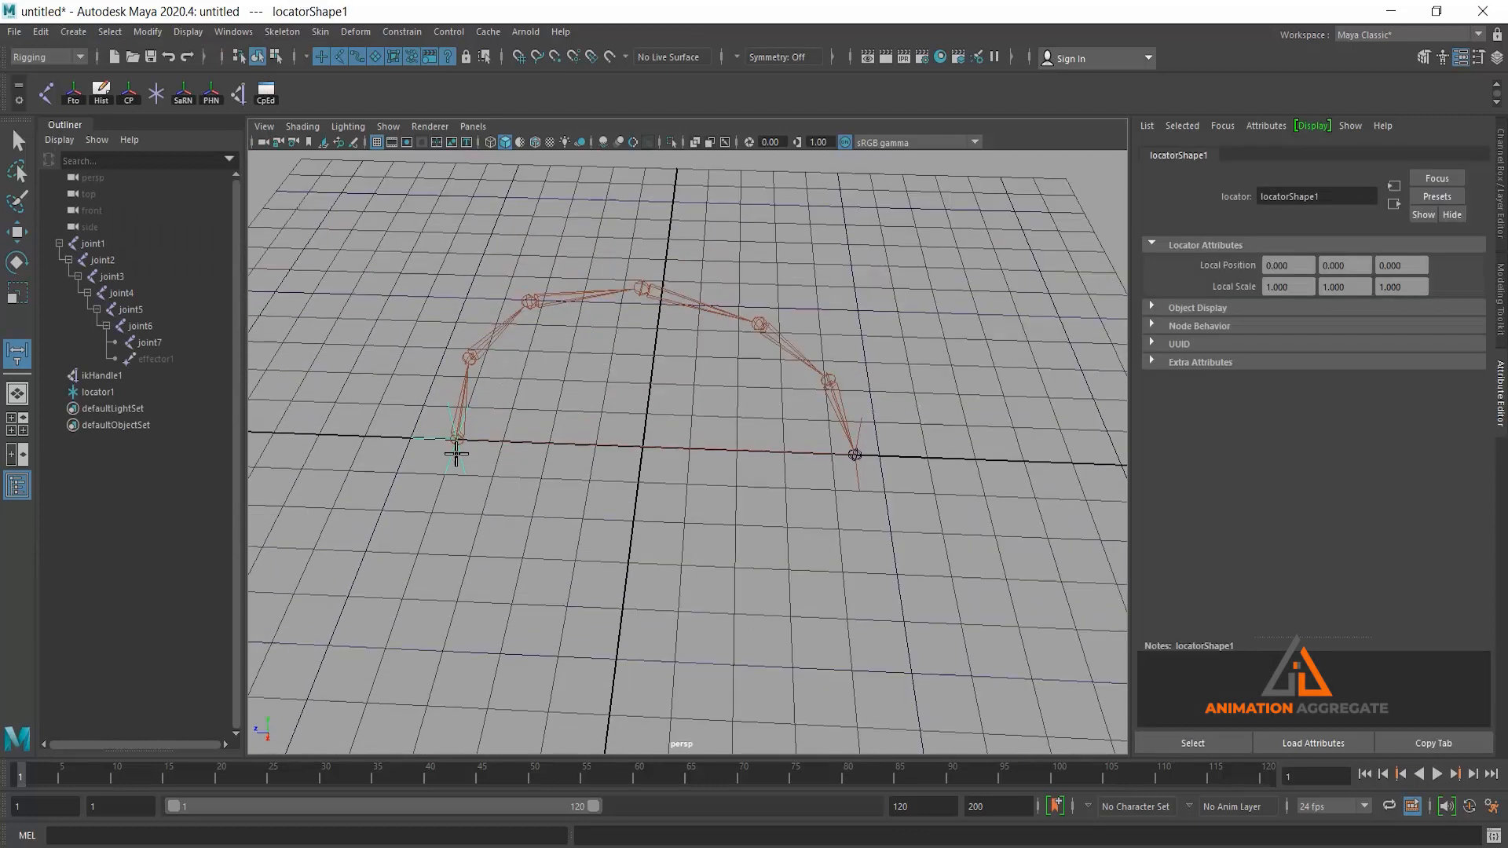
key("v")
left_click(859, 464)
left_click_drag(862, 380, 680, 440, "alt")
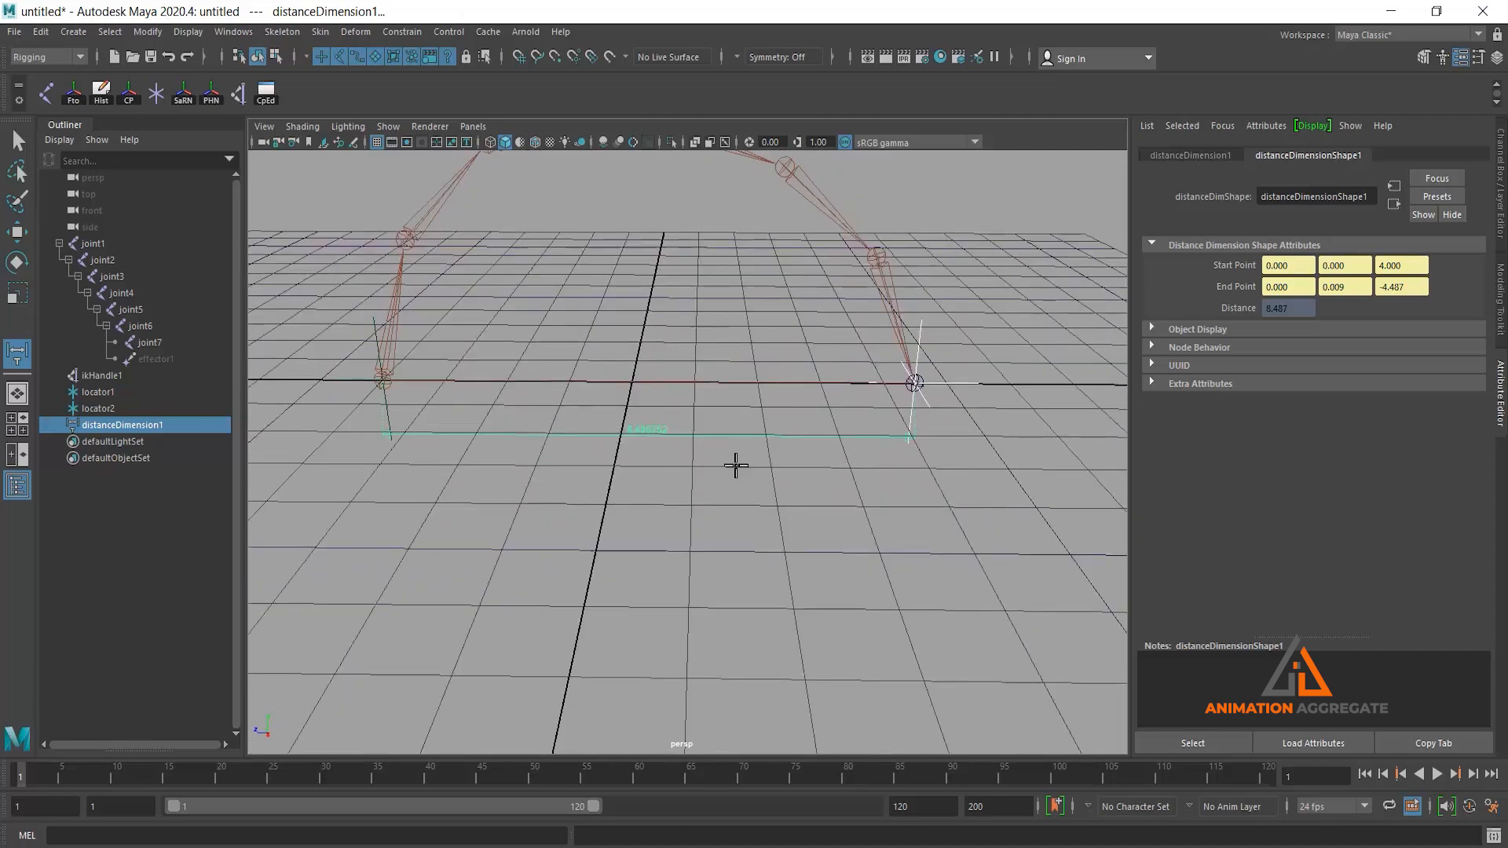
key("w")
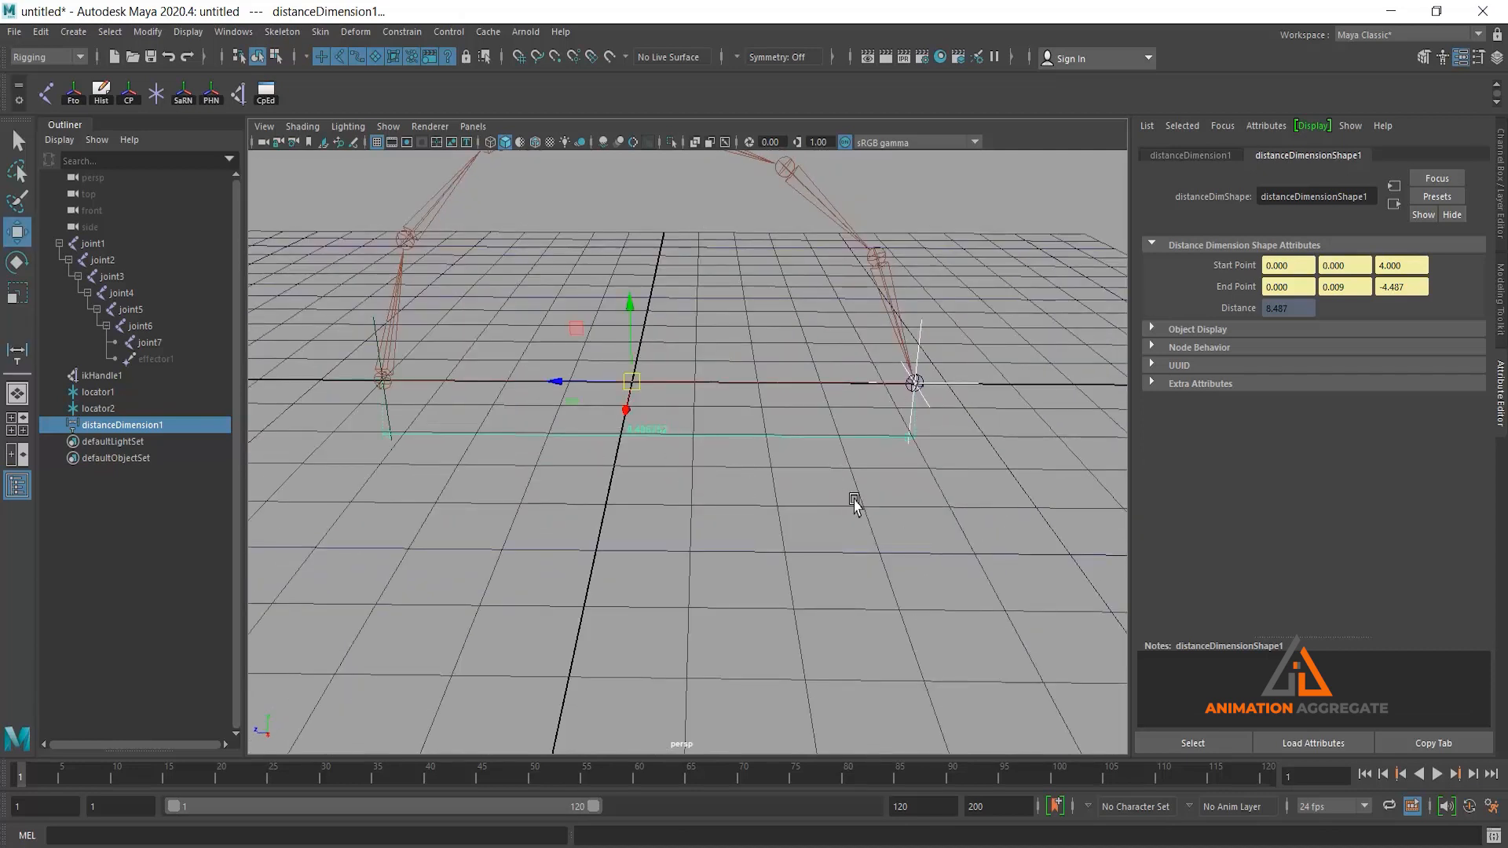
mouse_move(757, 437)
left_mouse_down("alt")
mouse_move(759, 424)
mouse_move(756, 442)
left_mouse_up("alt")
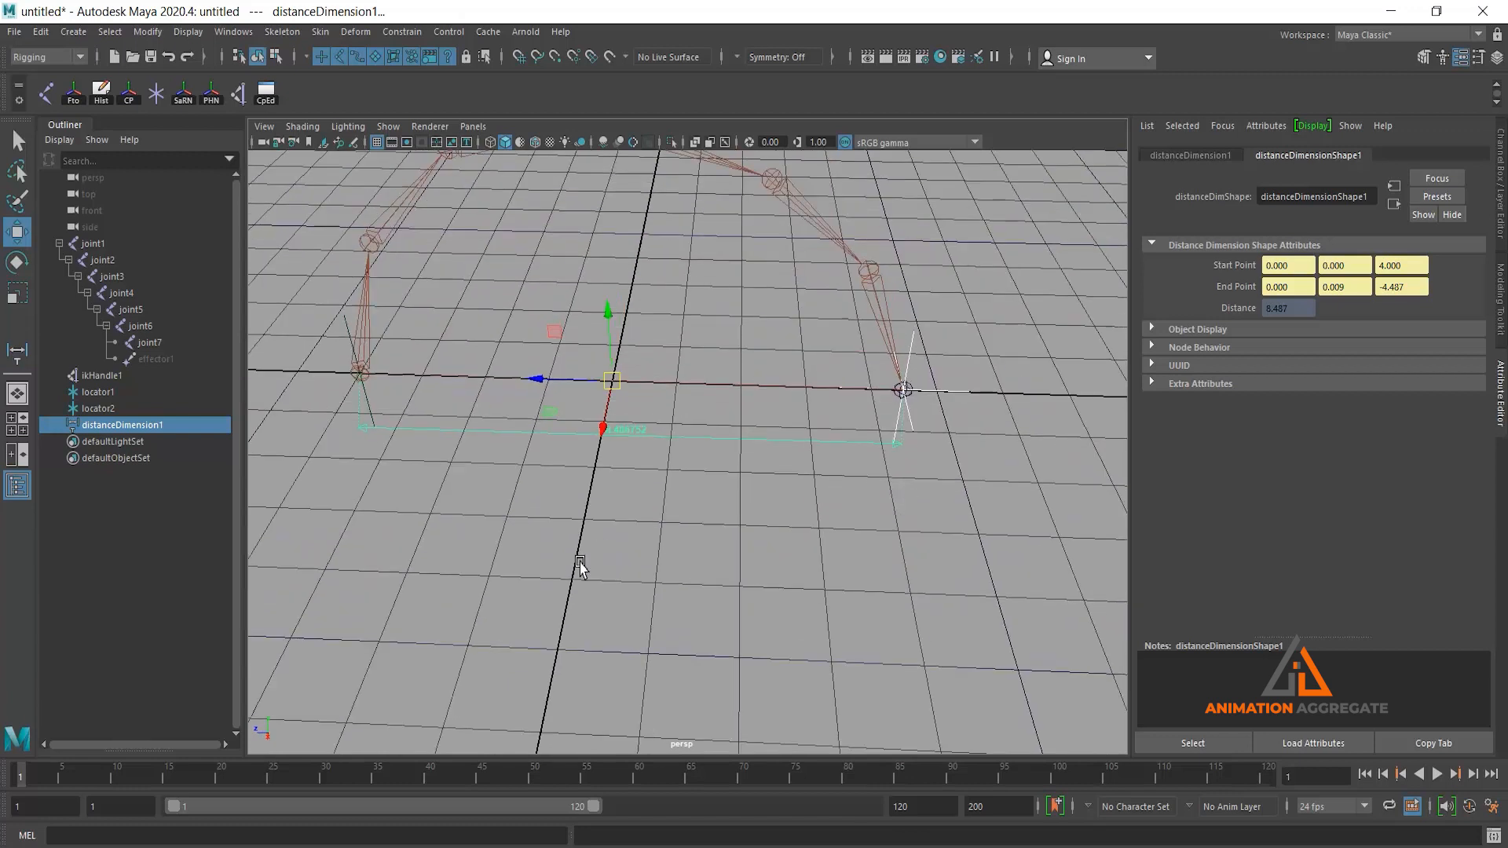
middle_click_drag(718, 420, 687, 428, "alt")
left_click_drag(688, 428, 813, 459, "alt")
left_click(817, 433)
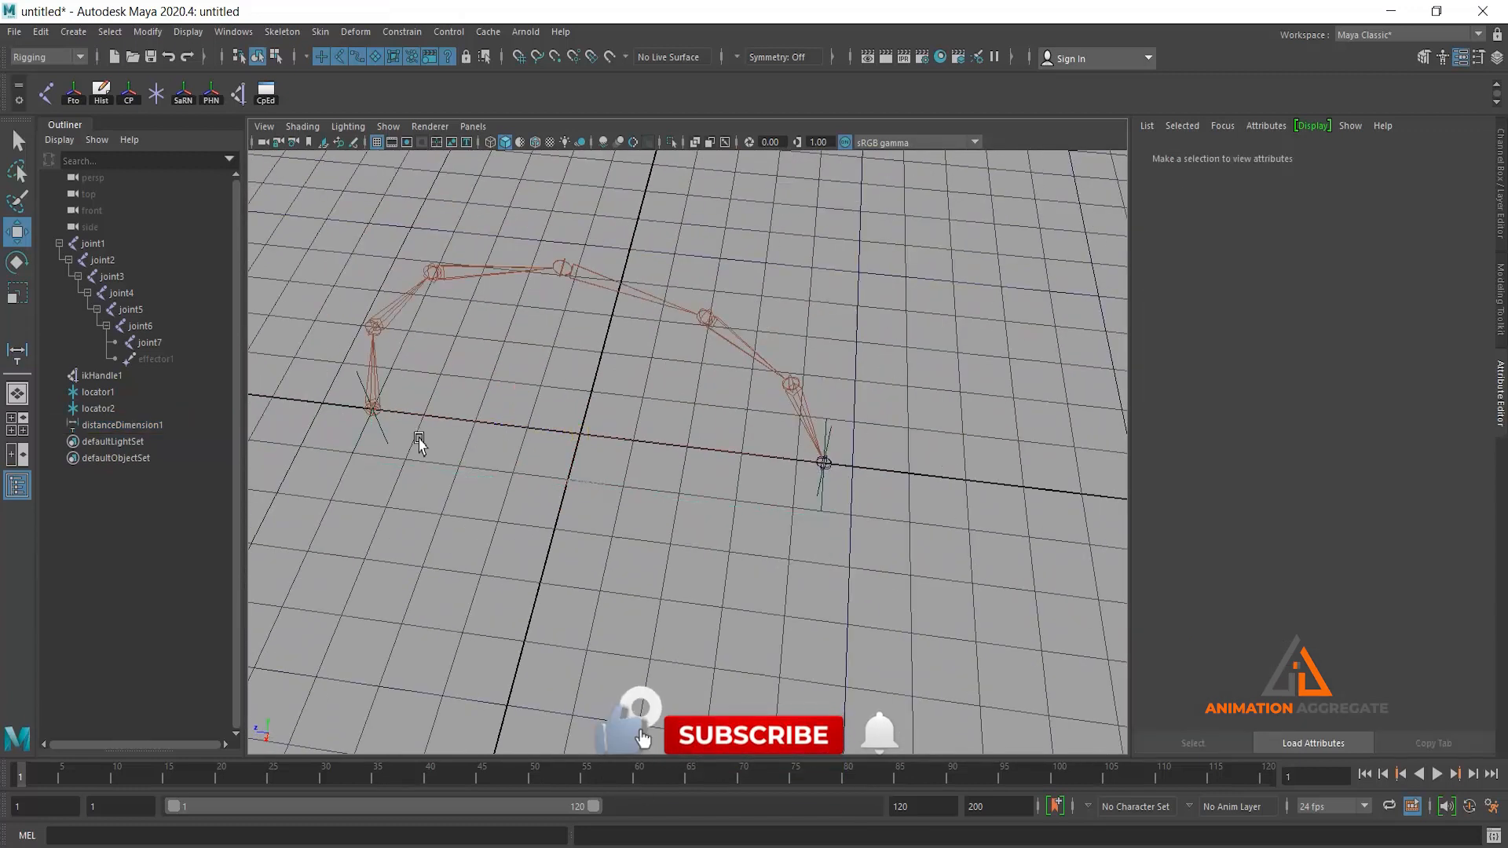
Try moving ikHandle1 away from the end locator, to about -2.7, 1.6, -8.1, and undo the move
left_click(102, 376)
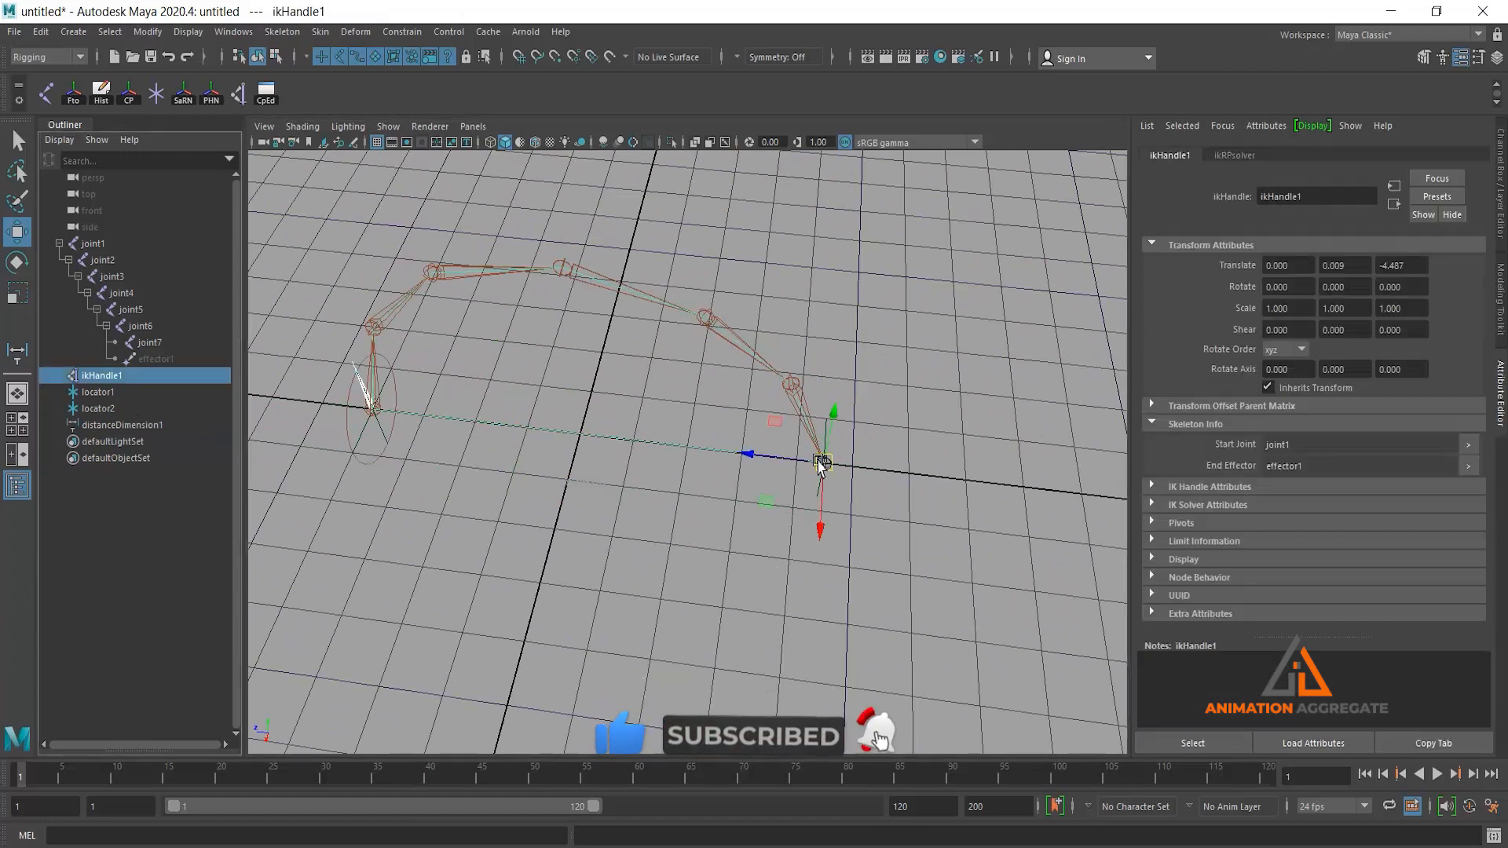
left_click_drag(868, 468, 1049, 312)
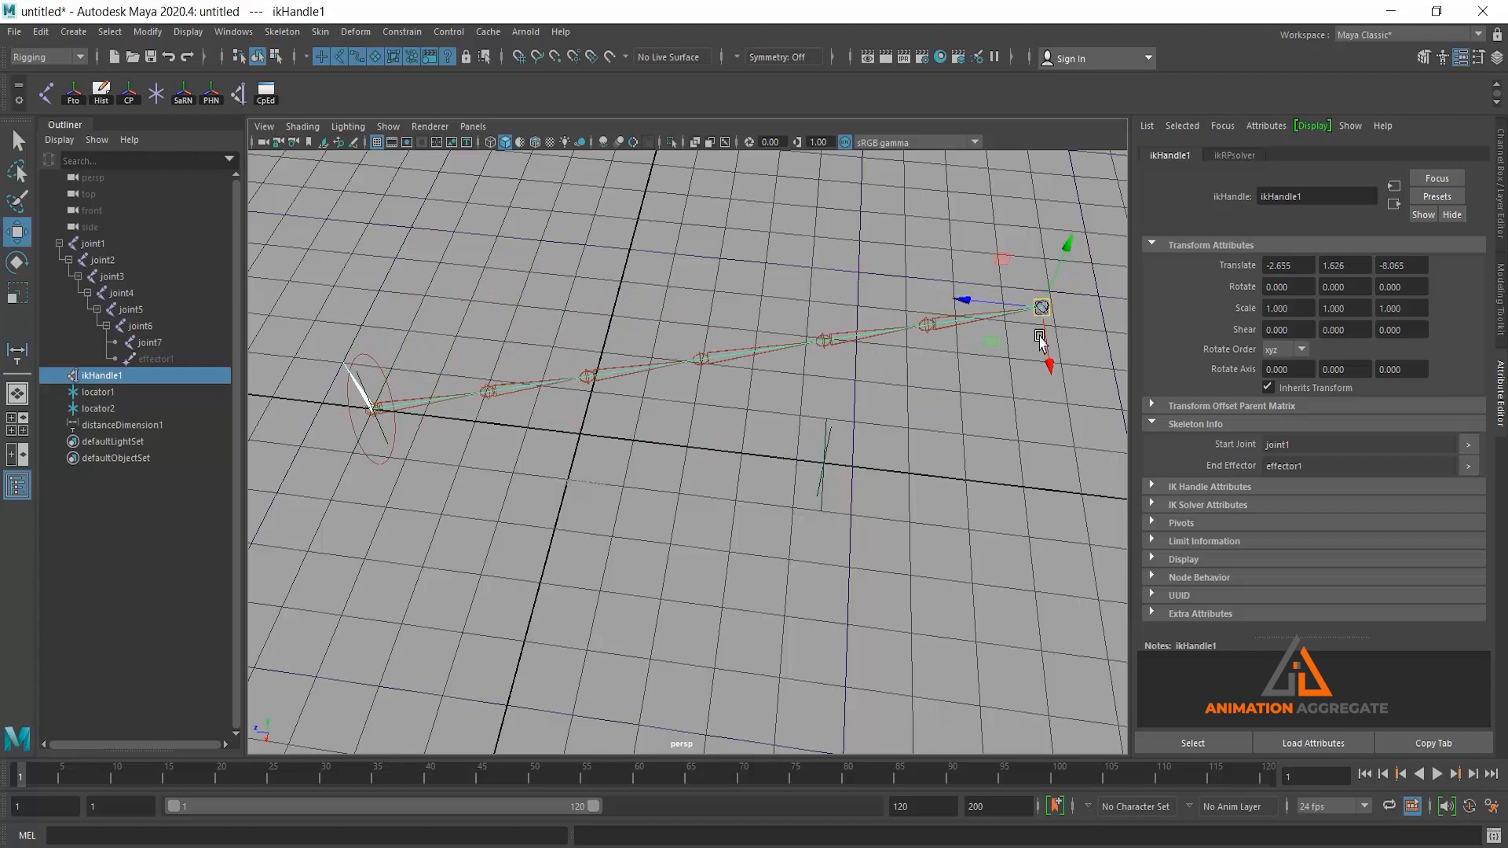
key("ctrl+z")
Point-constrain locator2 to ikHandle1 so that the measurement's end follows the handle, and clear the selection
left_click_drag(971, 466, 675, 389, "alt")
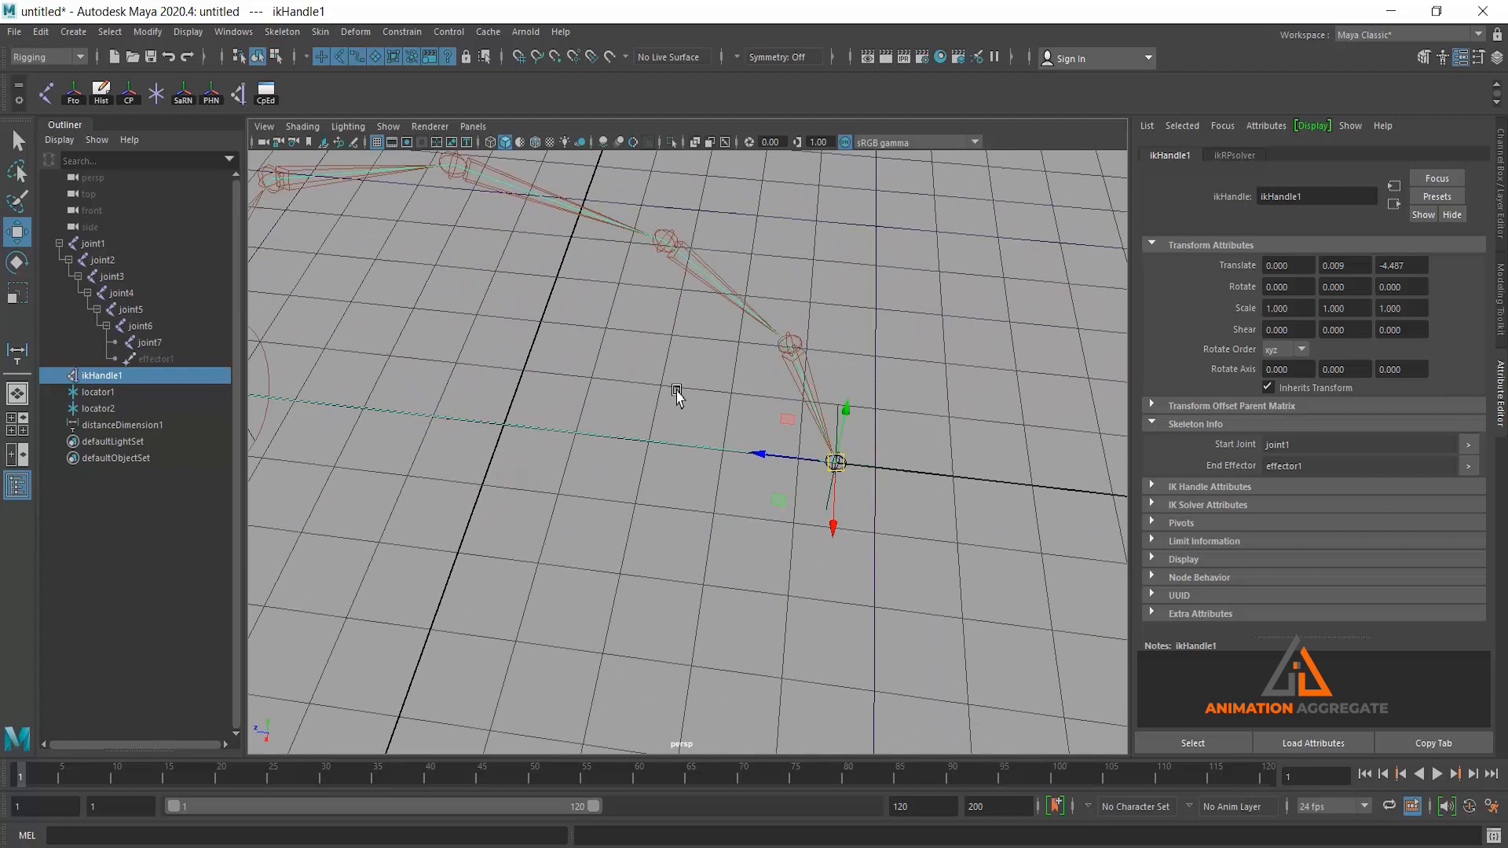
left_click(107, 410, "ctrl")
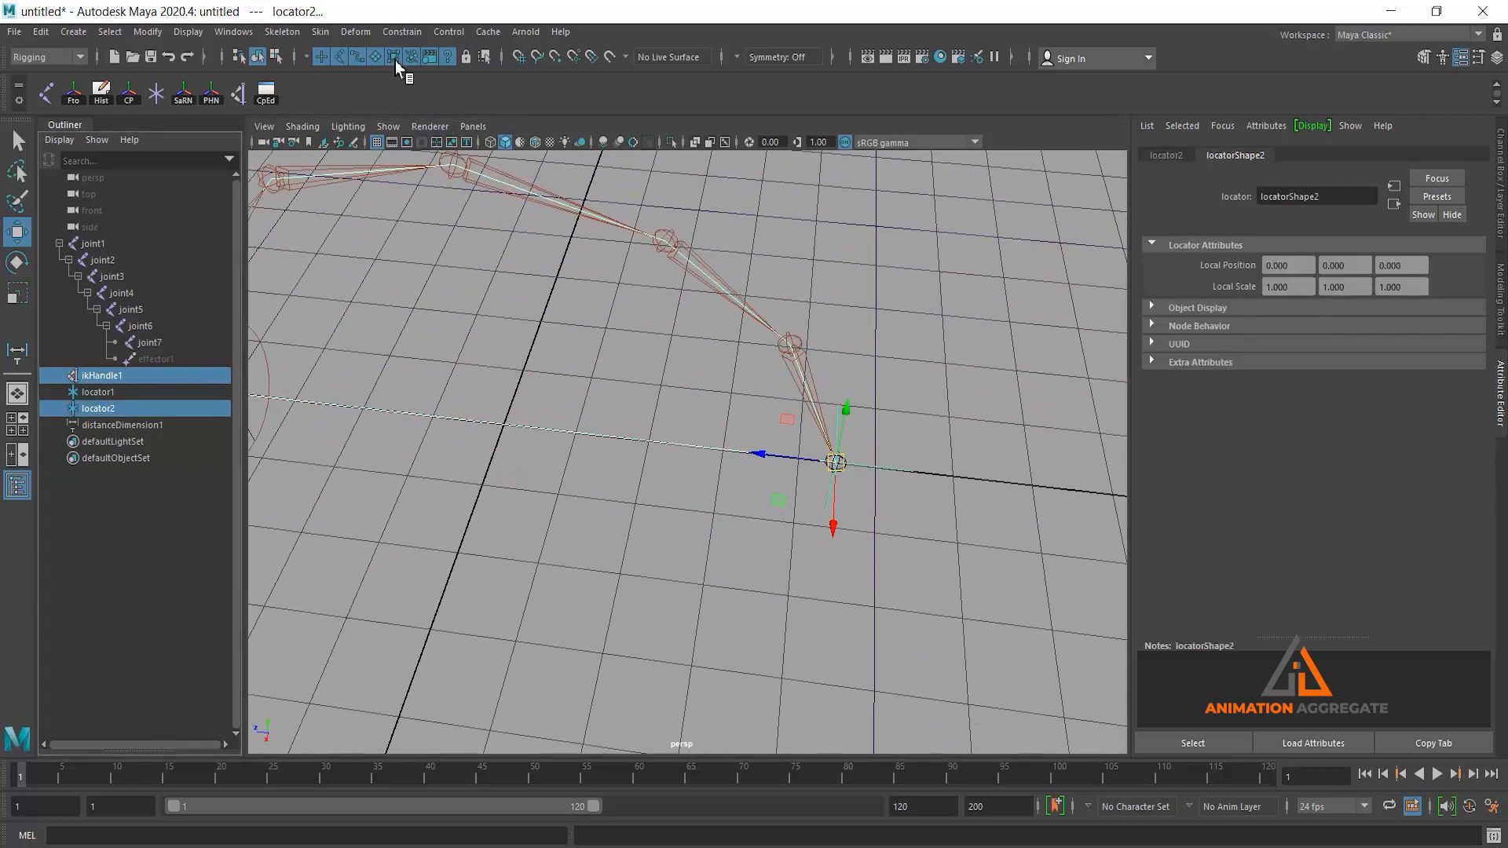
left_click(276, 33)
mouse_move(350, 28)
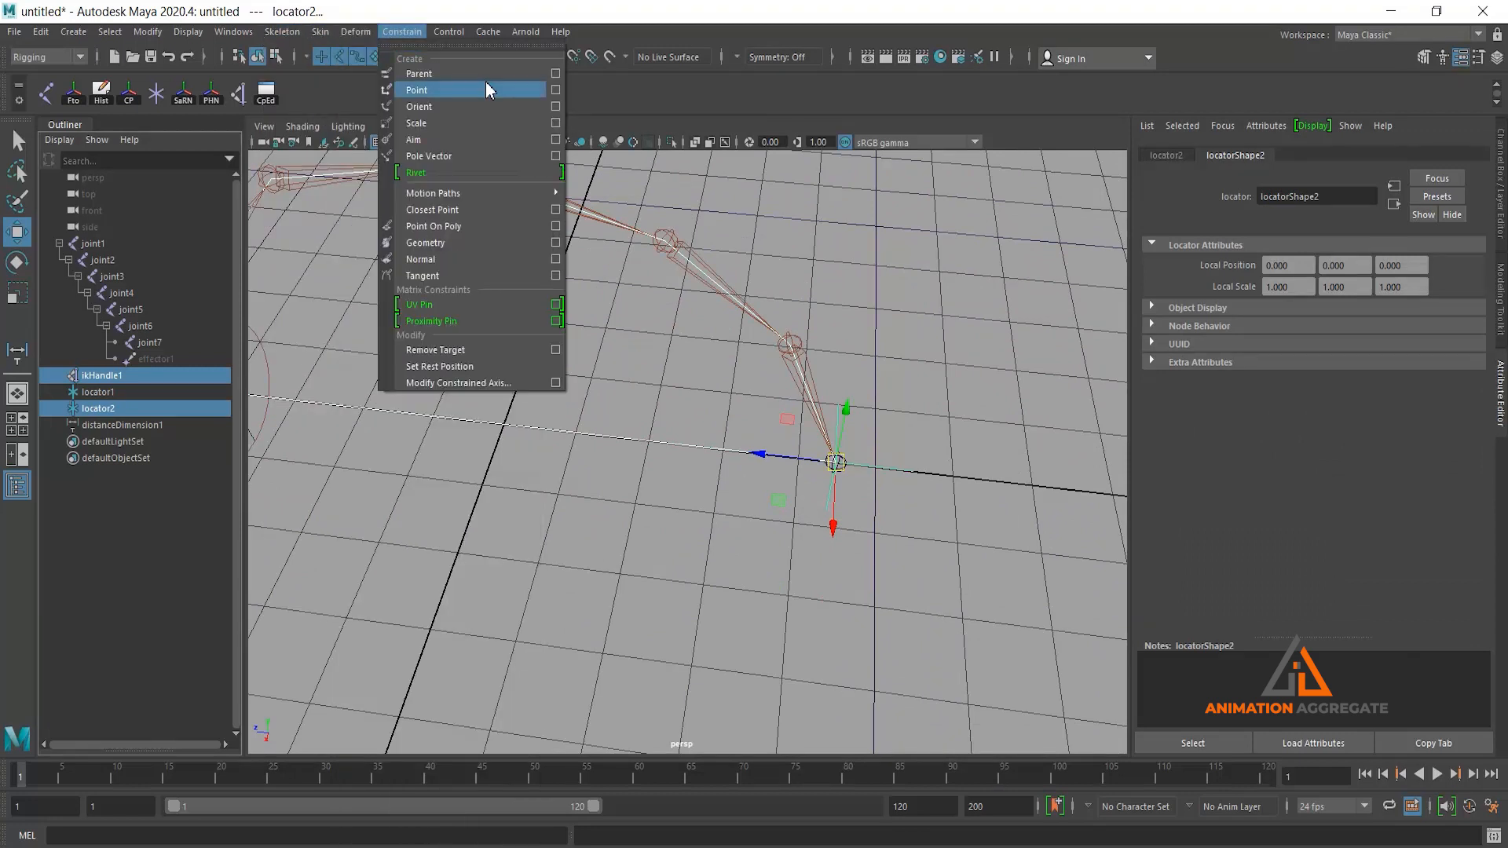
left_click(486, 83)
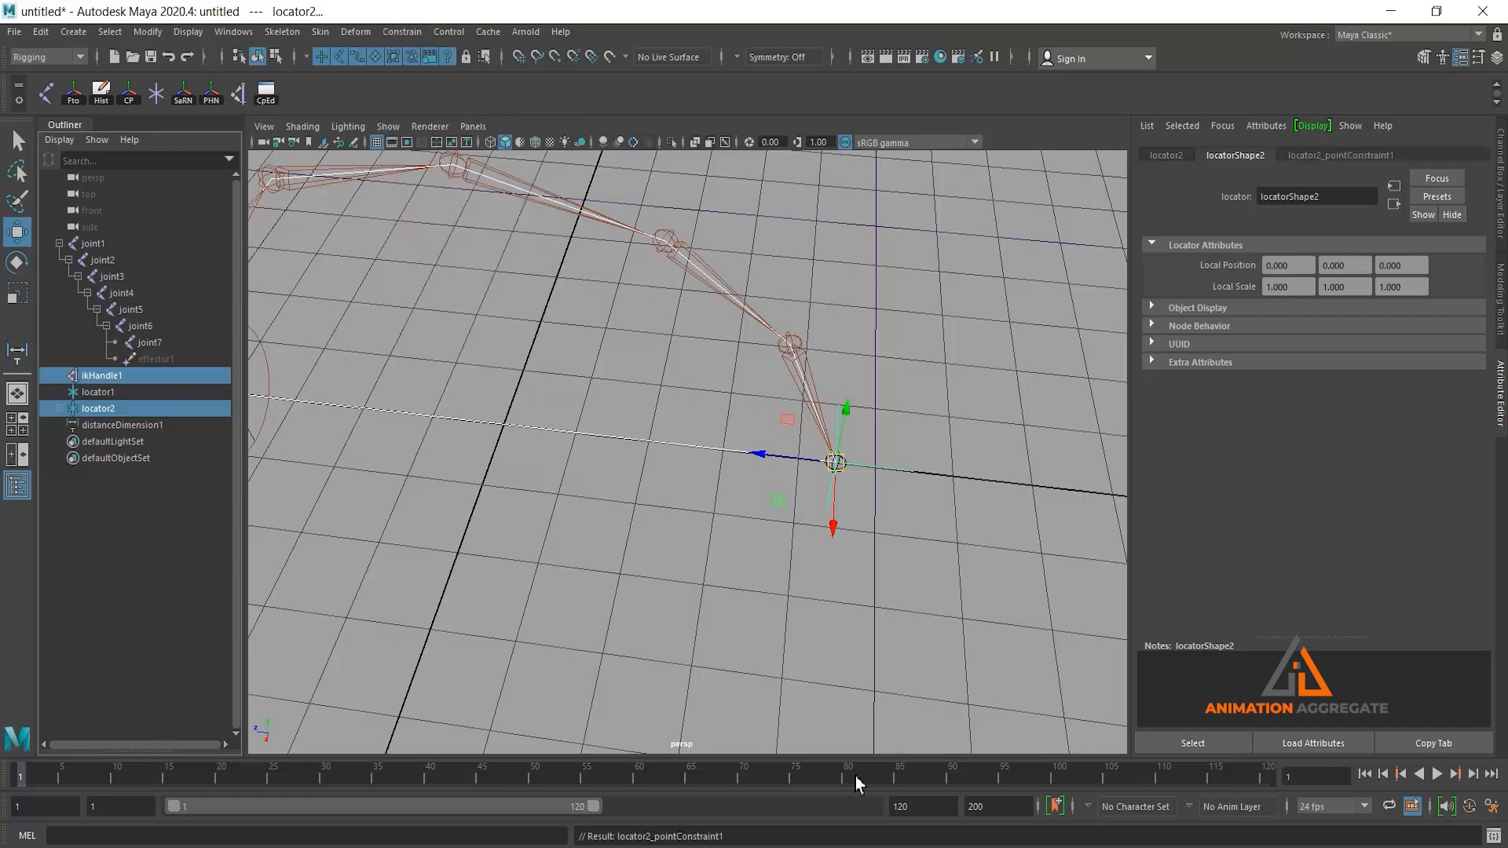
left_click(672, 560)
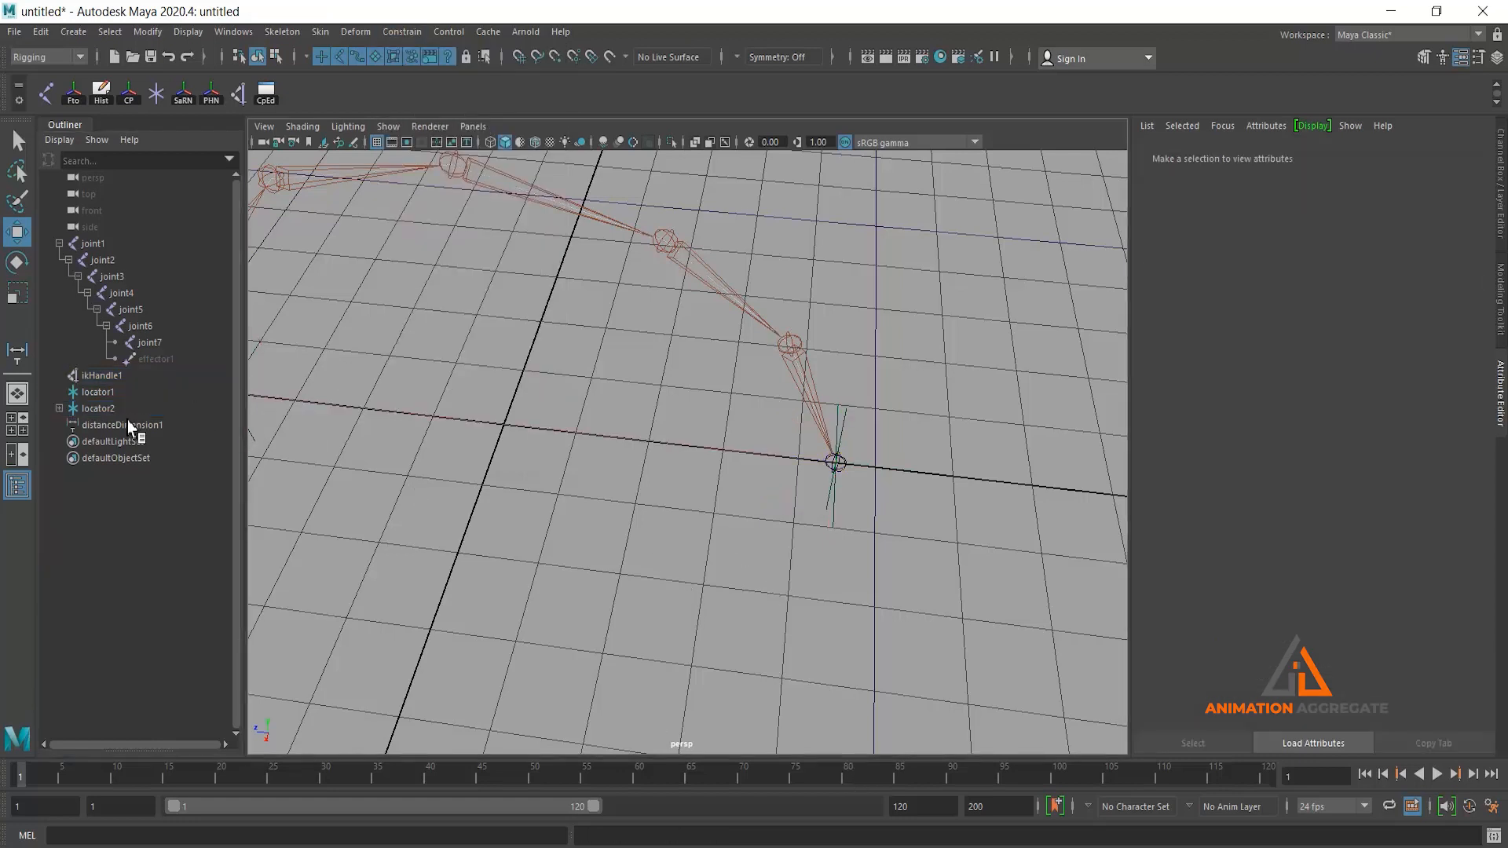
Move ikHandle1 along the Z axis to about -8.46 to test that locator2 follows it
left_click(110, 375)
left_click_drag(791, 632, 815, 455, "alt")
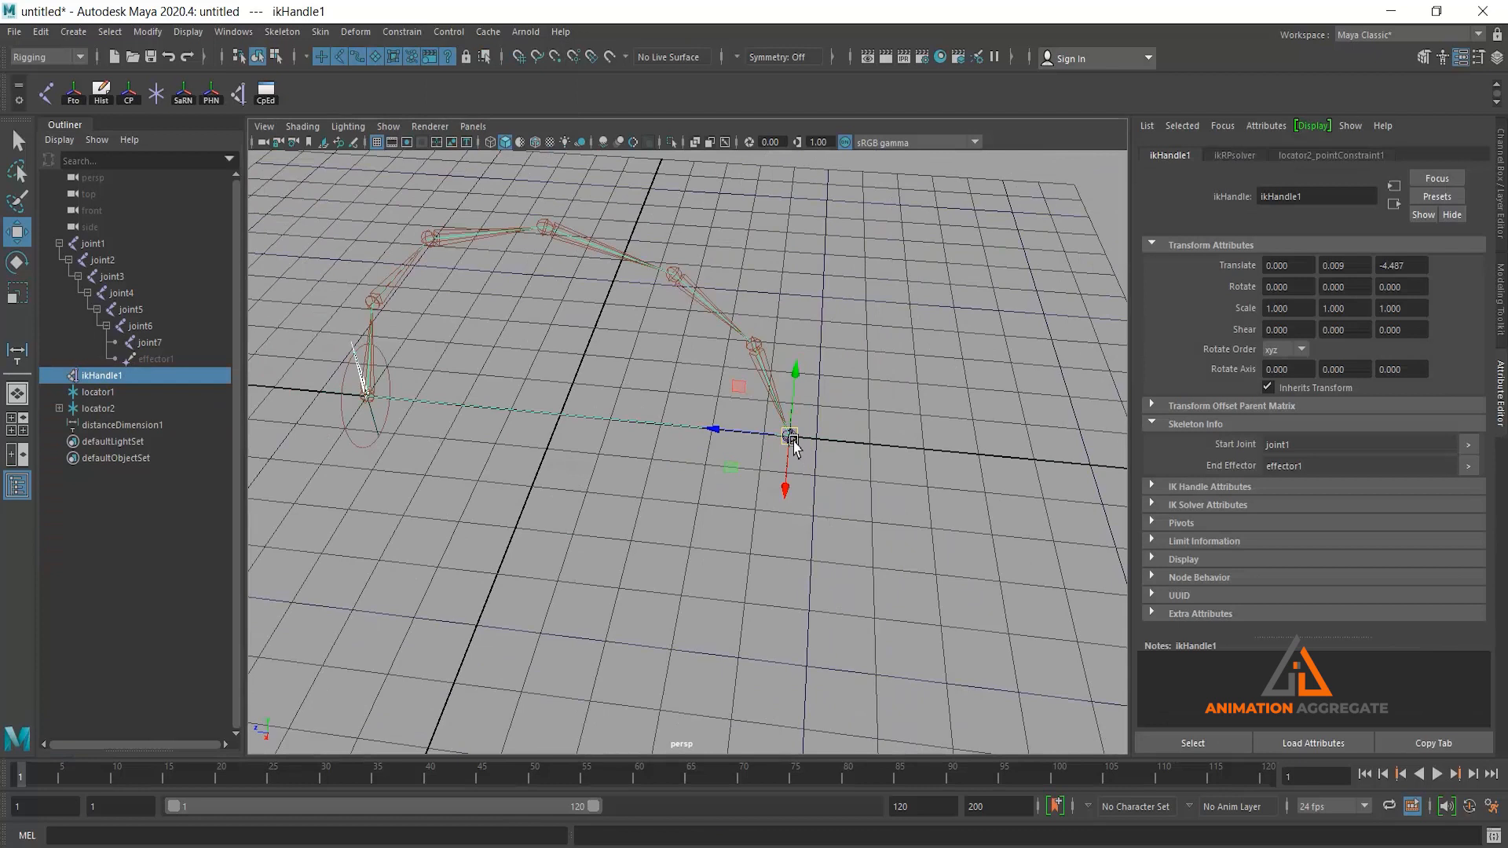
left_click_drag(721, 430, 723, 578)
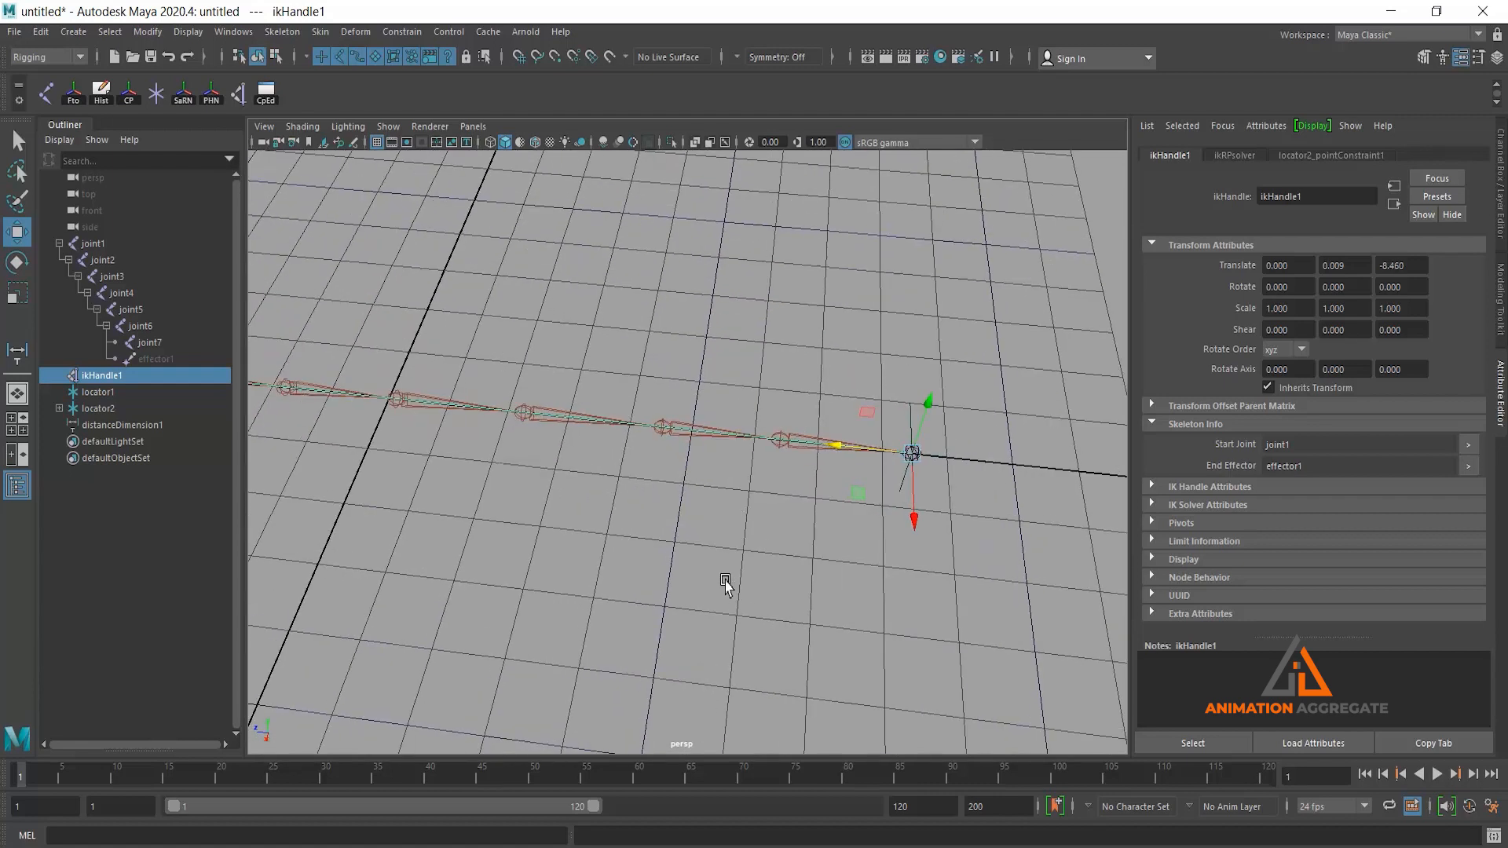
Check the distance reading of distanceDimension1, undo ikHandle1's last move, and clear the selection
left_click(122, 425)
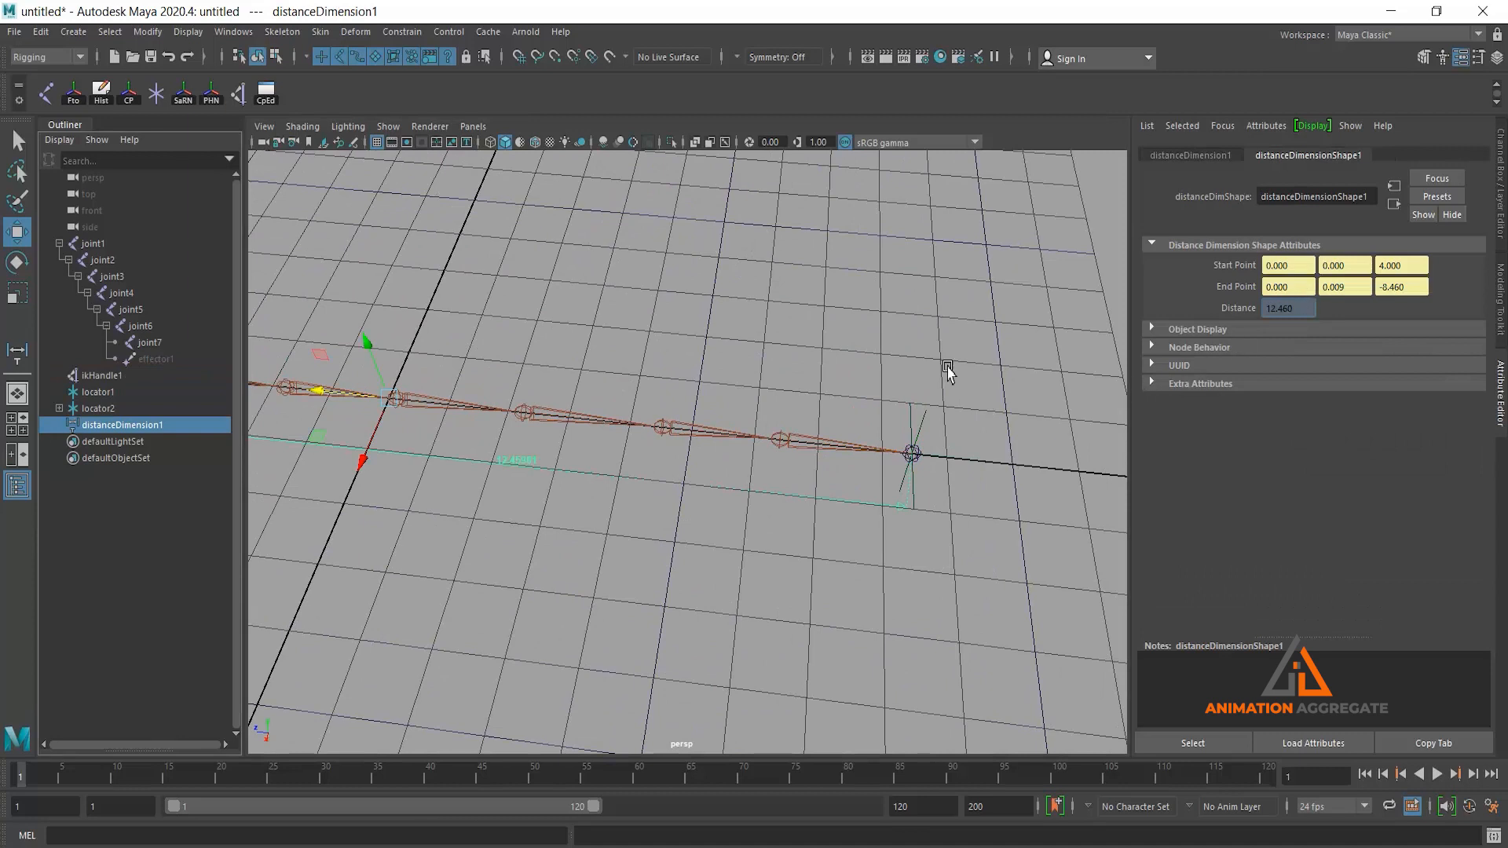
key("ctrl+z")
key("ctrl+z")
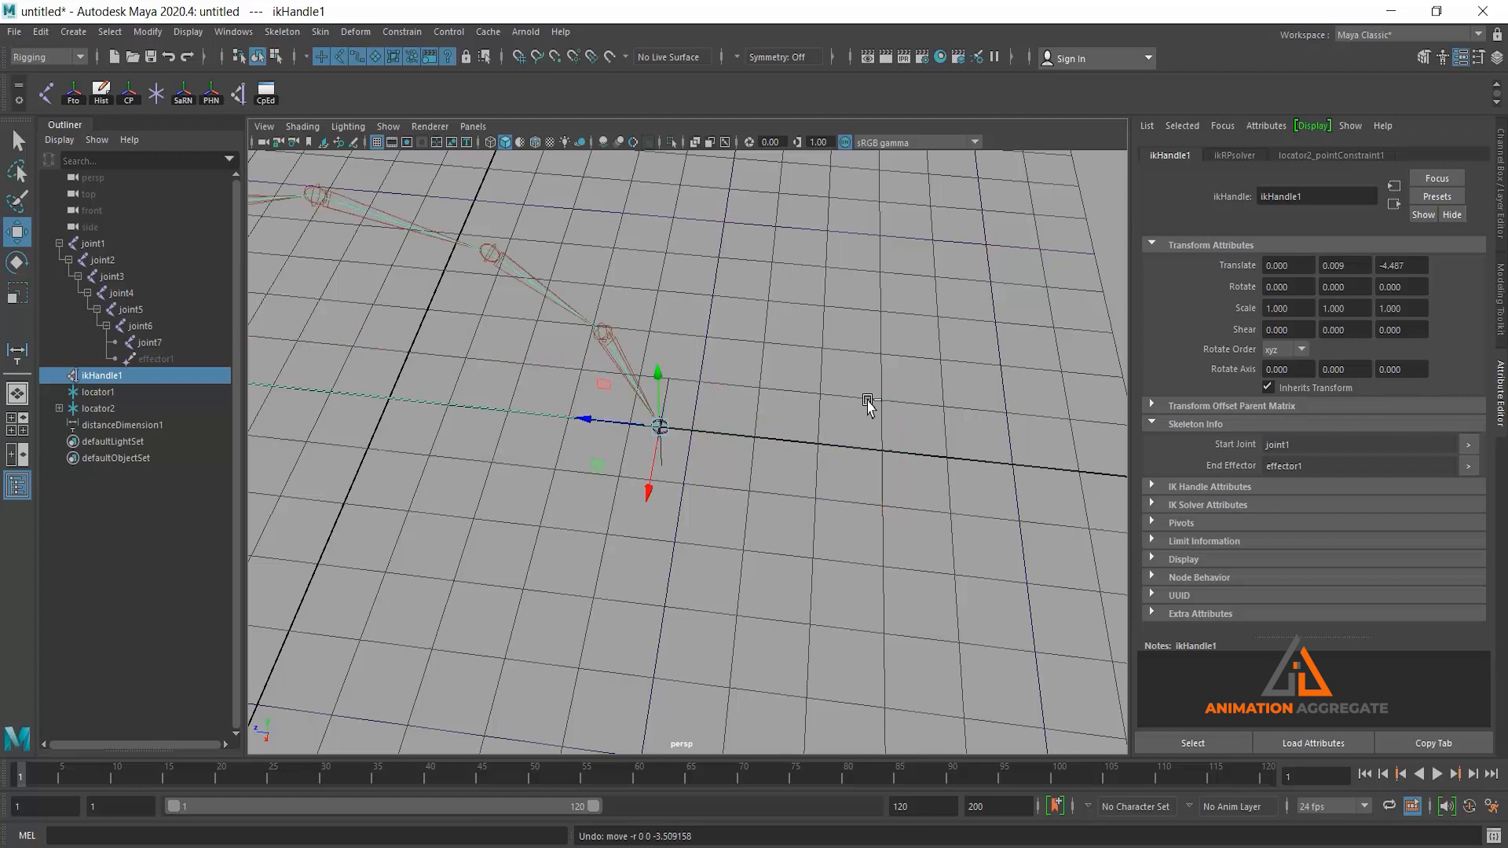
right_click_drag(794, 492, 680, 447, "alt")
middle_click_drag(680, 448, 784, 451, "alt")
left_click_drag(738, 471, 727, 428, "alt")
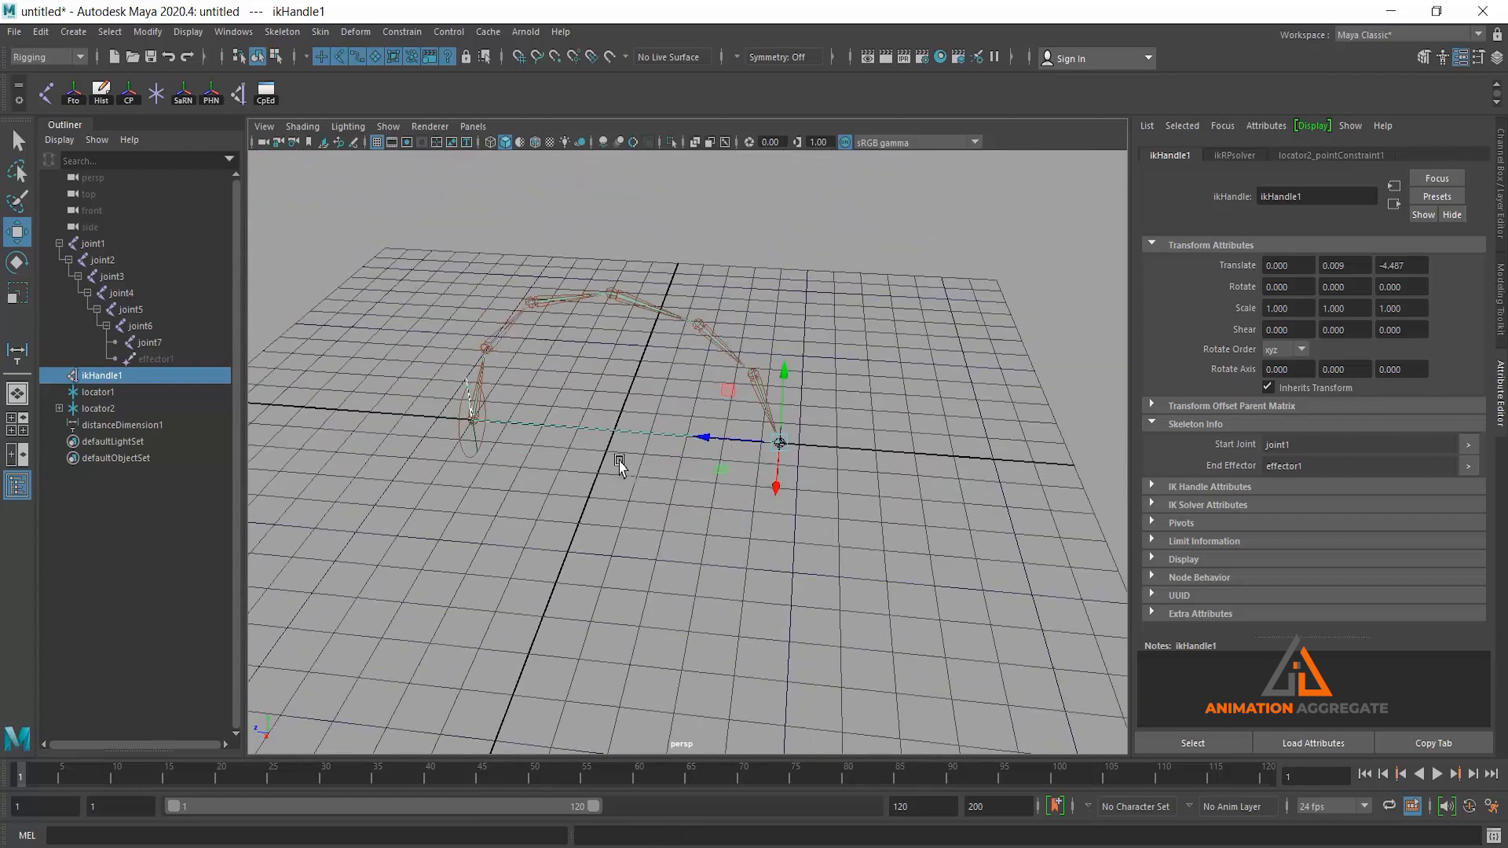
left_click_drag(618, 465, 636, 529, "alt")
left_click(340, 541)
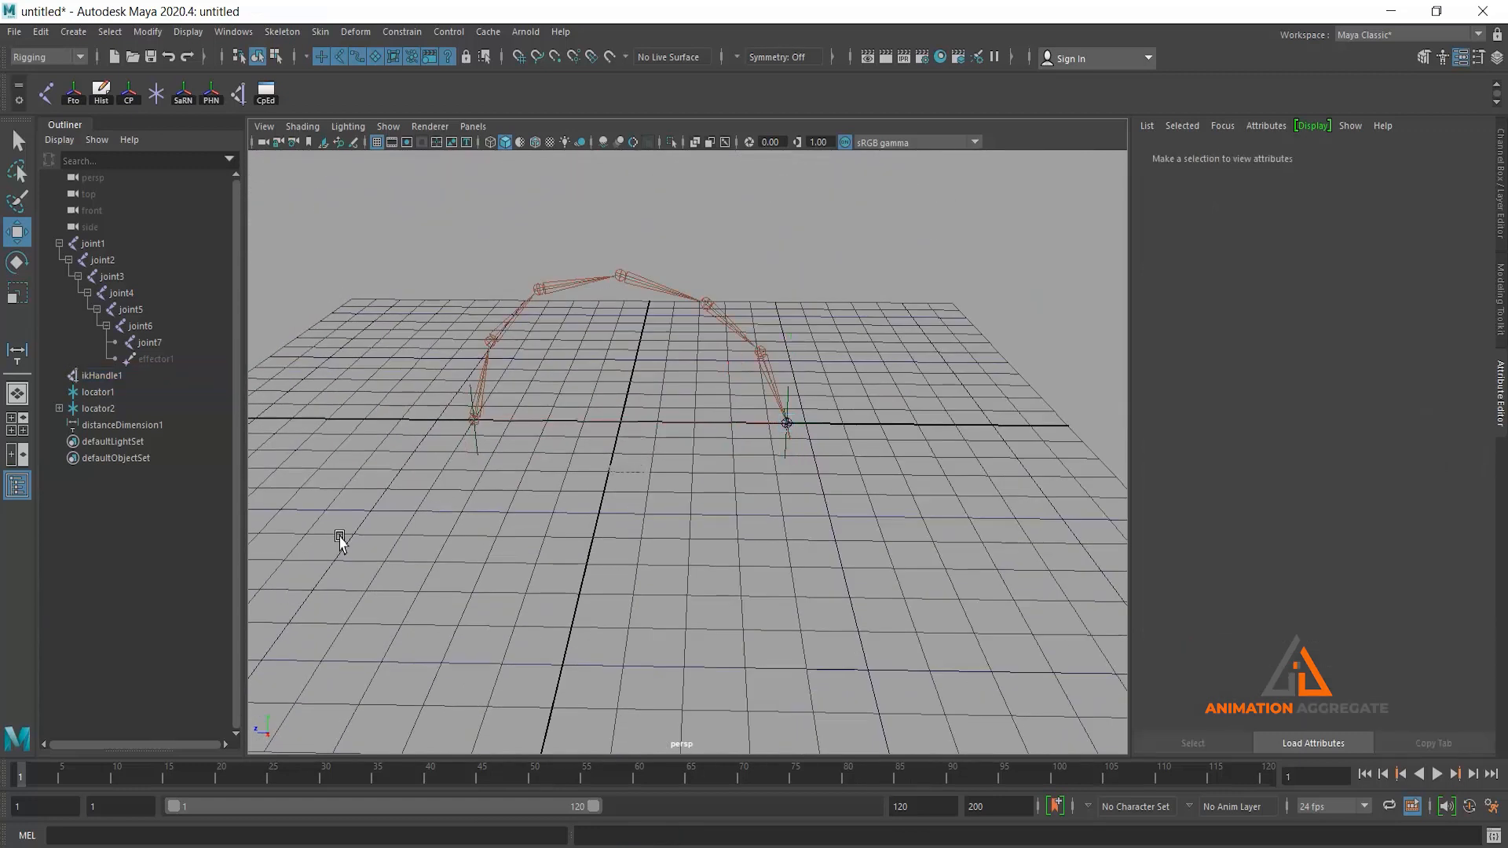
Open the Expression Editor with distanceDimension1 selected
left_click(111, 424)
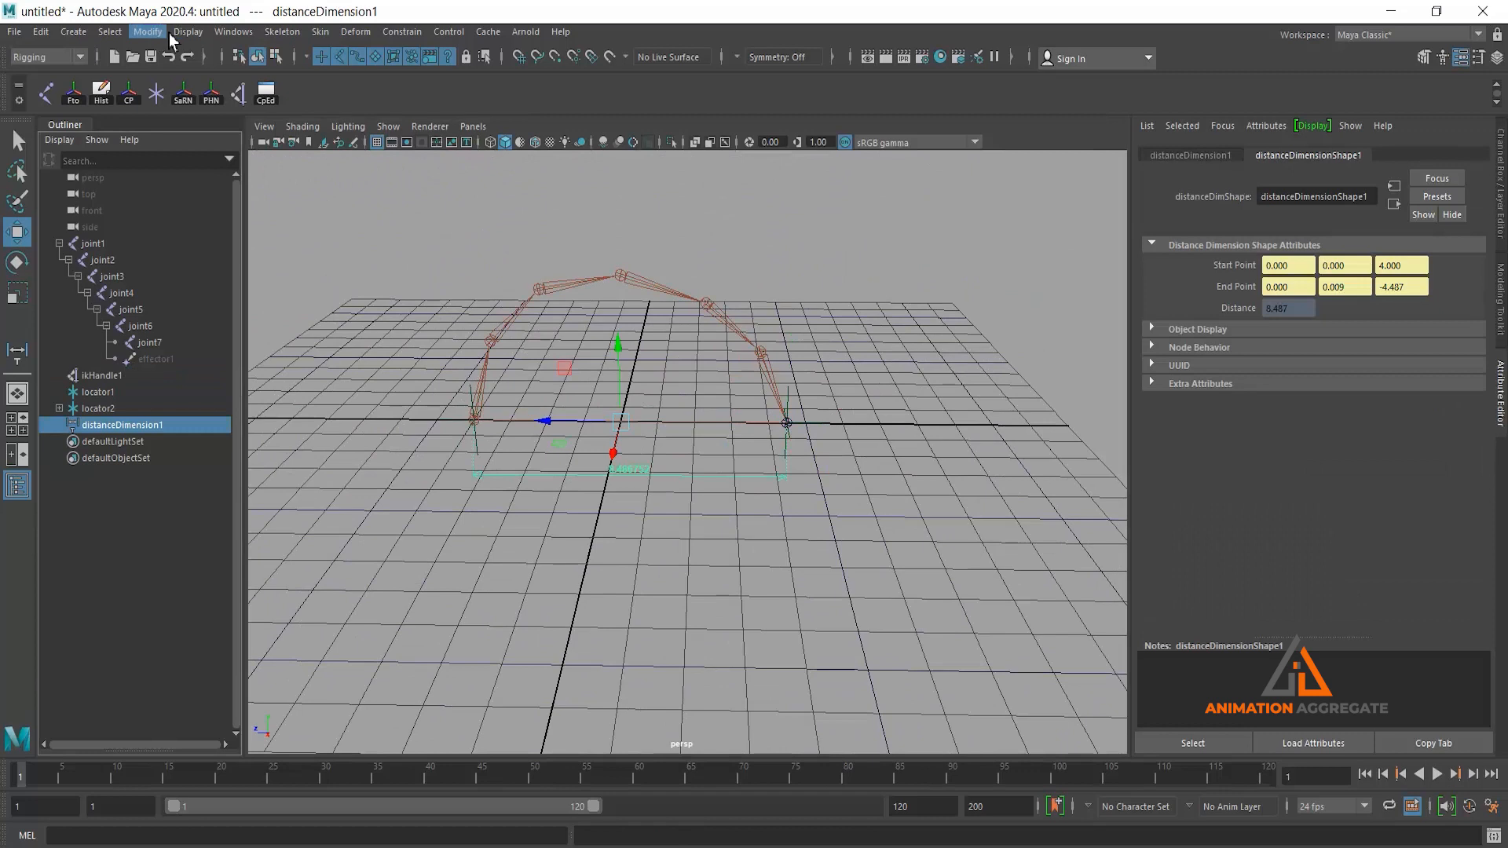
left_click(233, 31)
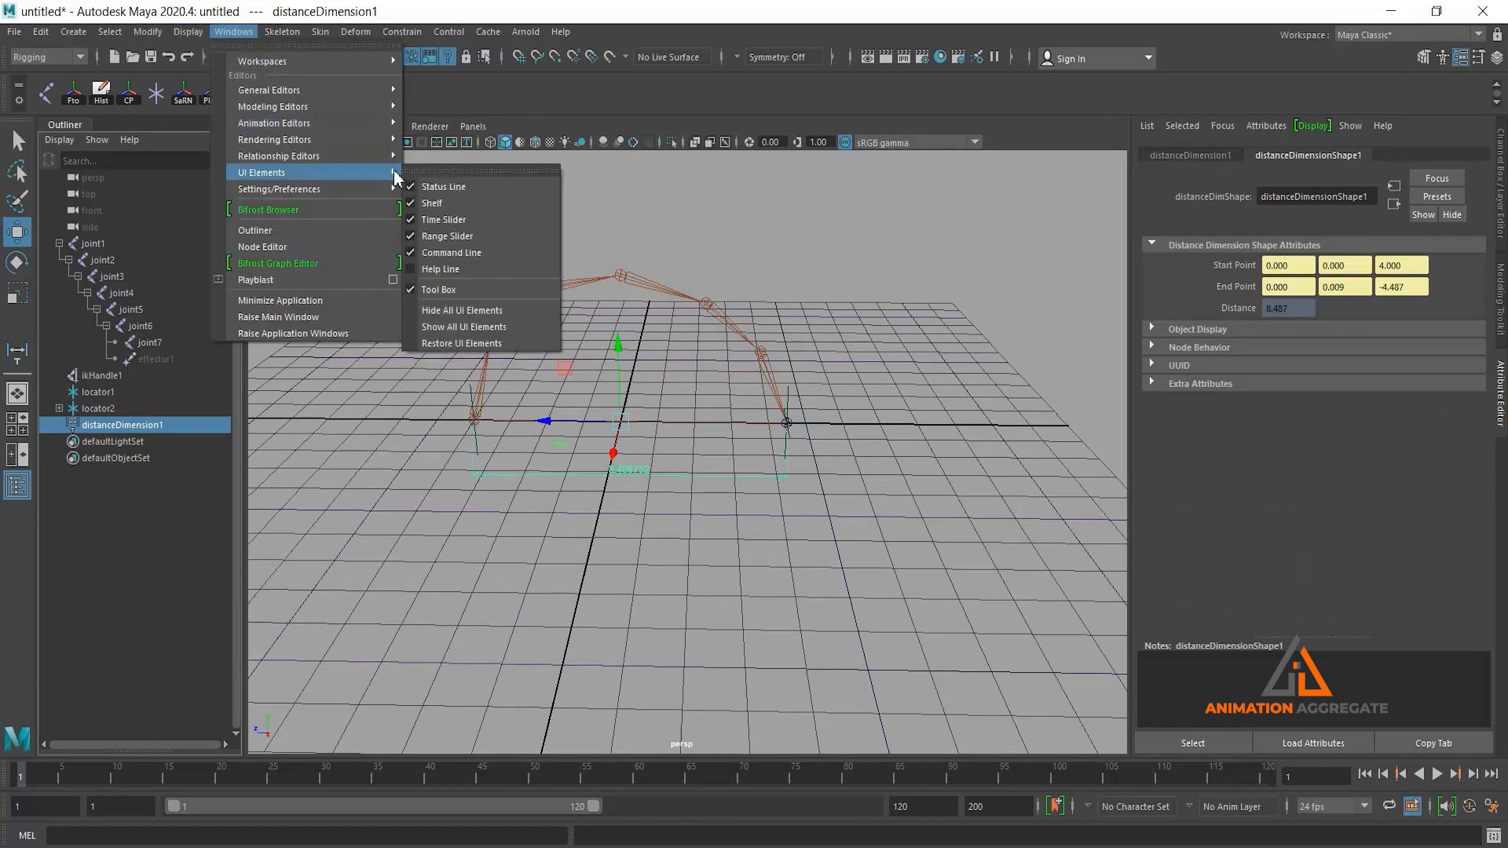
mouse_move(314, 123)
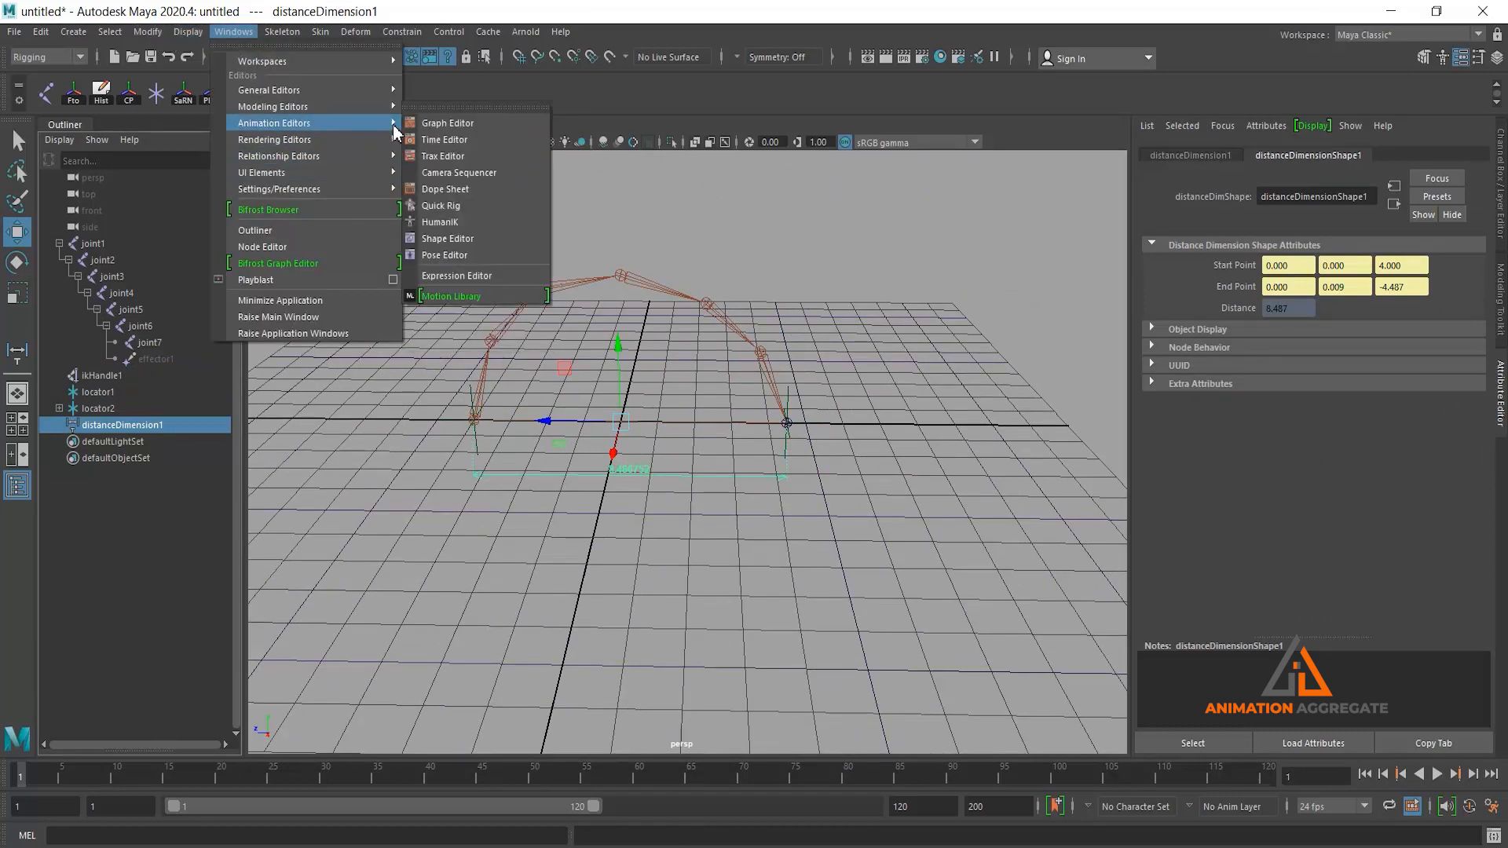
left_click(487, 275)
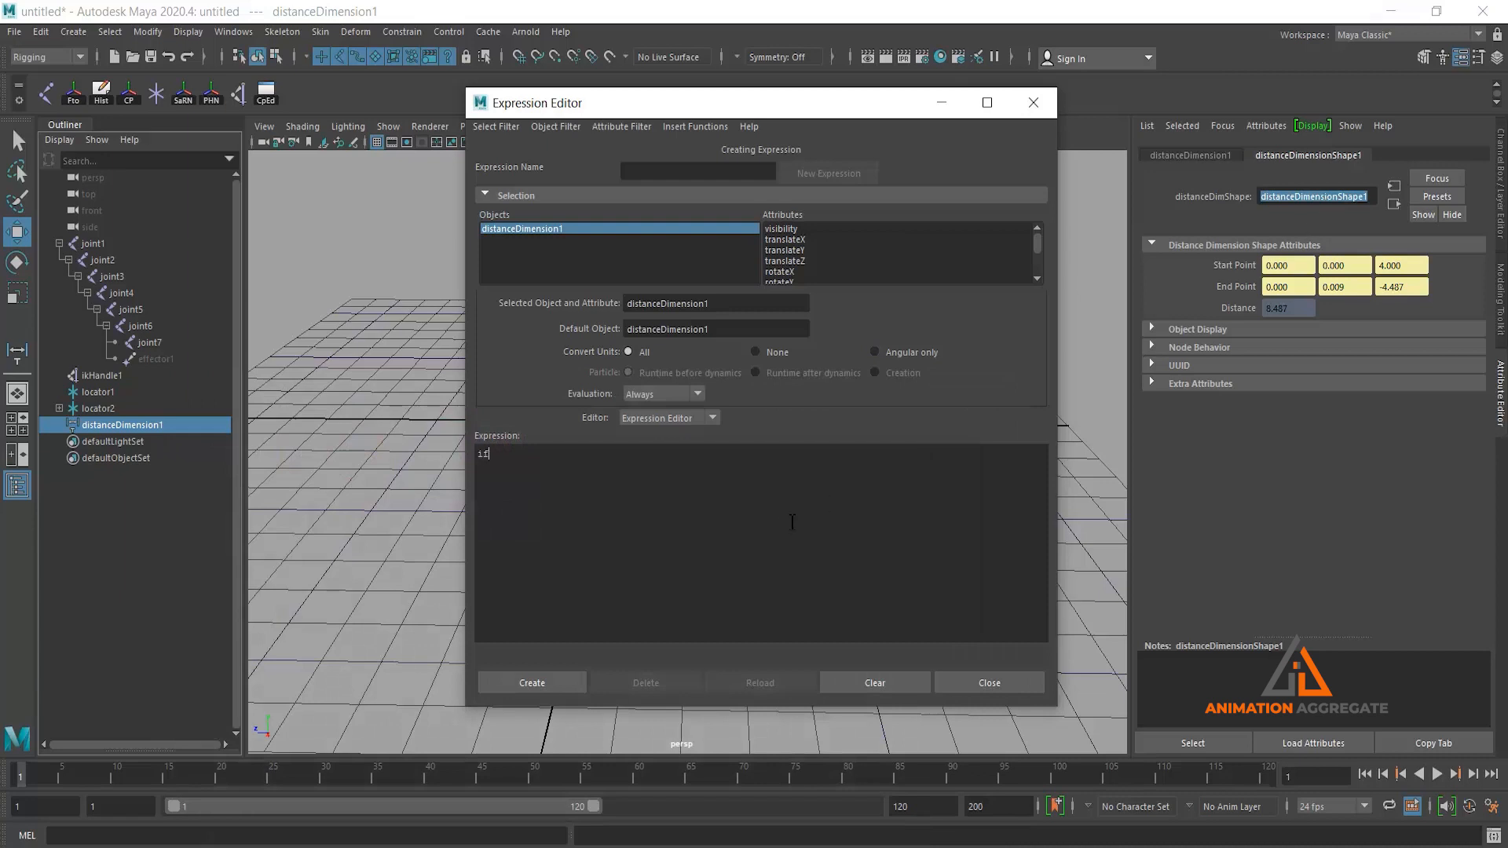
Write the condition if (distanceDimensionShape1.distance >= 12.46) with a braced block containing the comment //Stretch!!
type("(")
type("distanceDimensionShape1")
type(".dia")
type("stance")
type("{")
type("//")
type("S")
type("tretch")
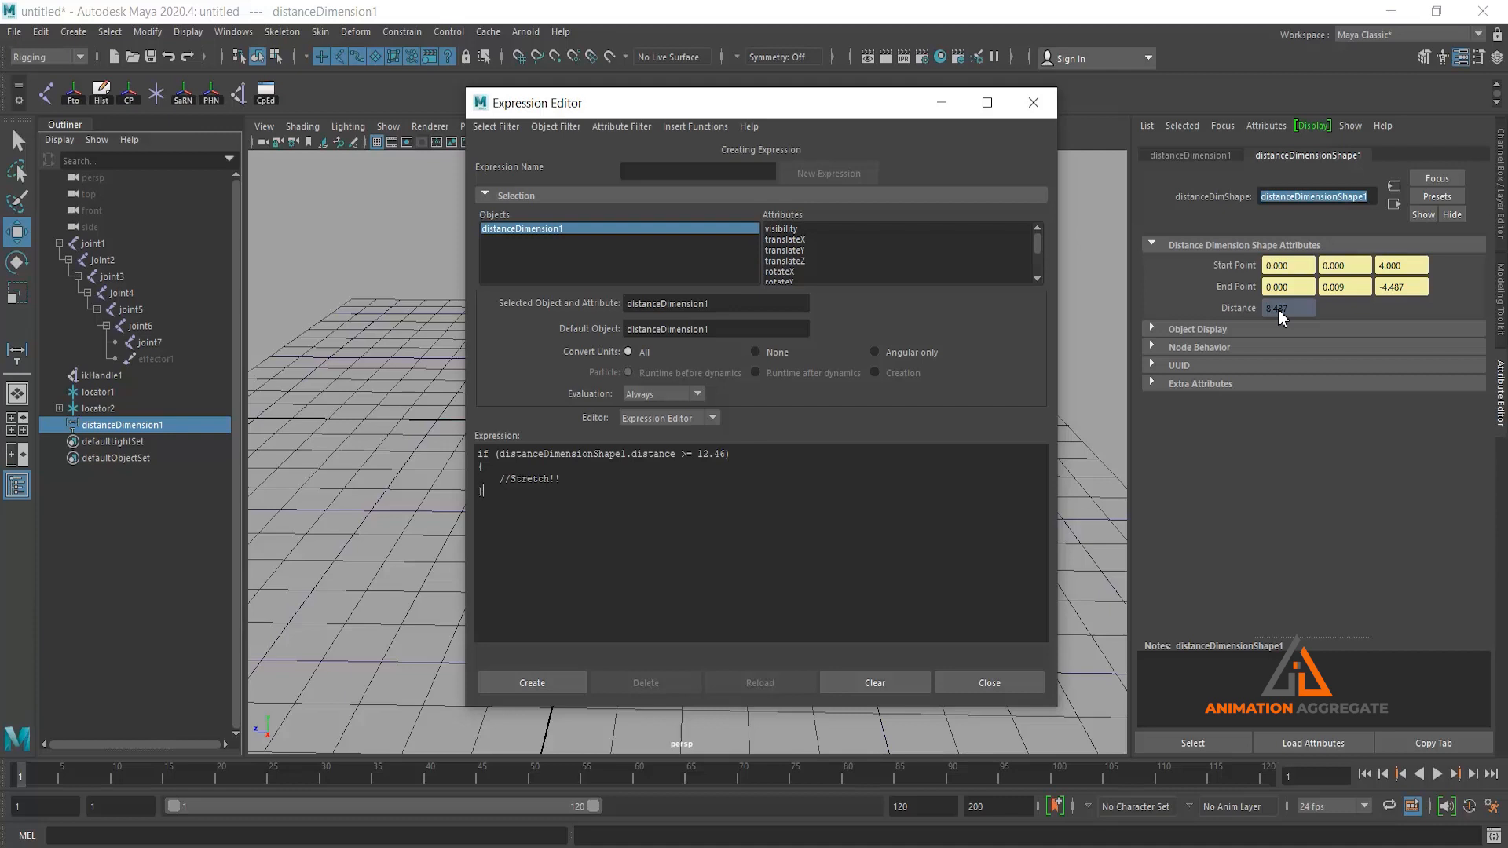
Add an else branch after the if block, with a braced block containing the comment //Do not Stretch!!
type("lse")
key("Return")
type("{")
type("Do n")
type("ot ")
type("Stretch")
type("!!")
left_click_drag(484, 542, 478, 454)
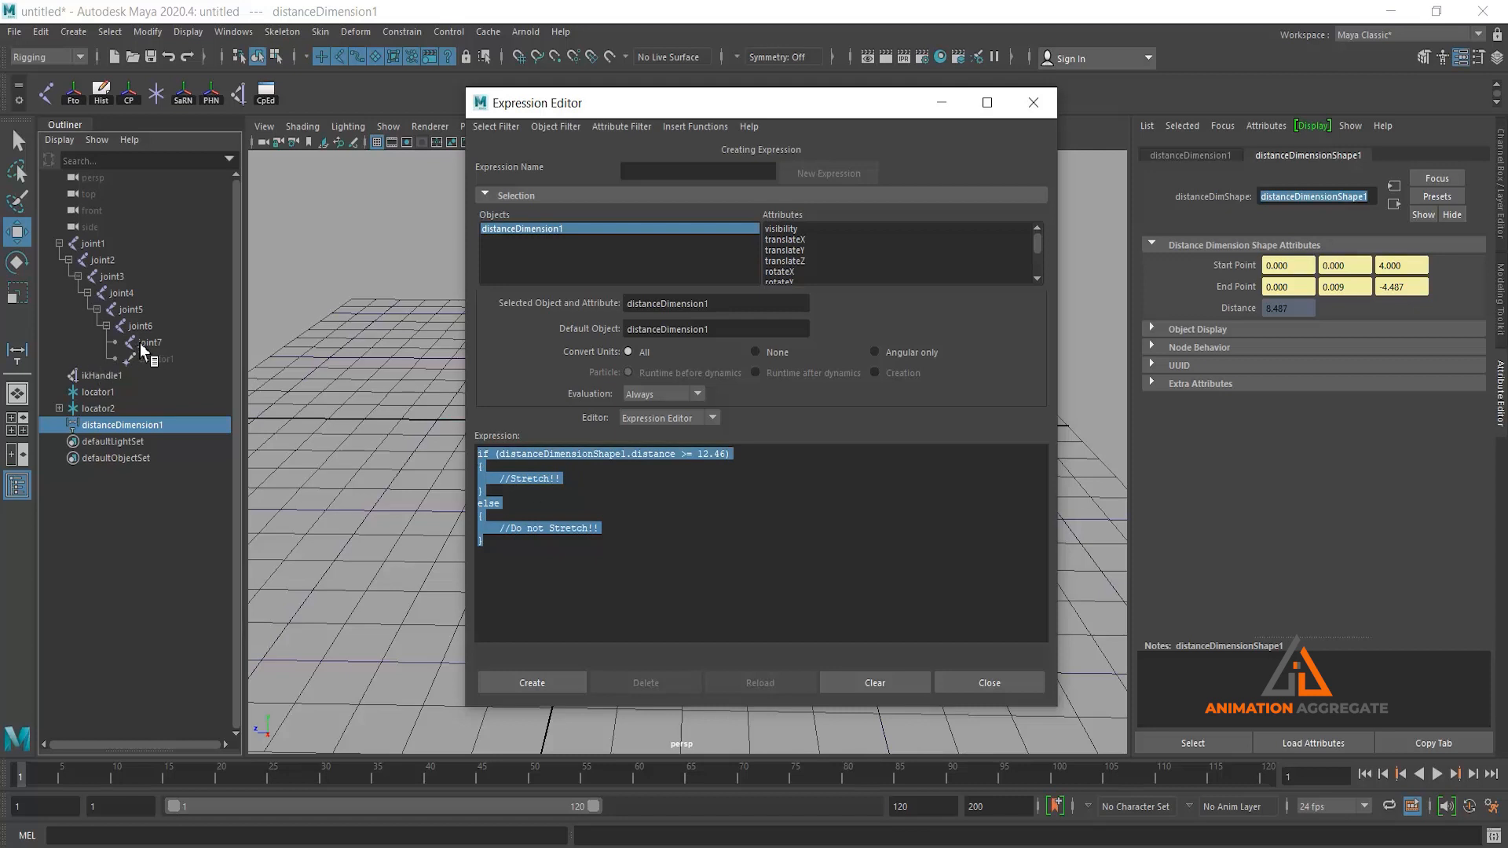
left_click(625, 494)
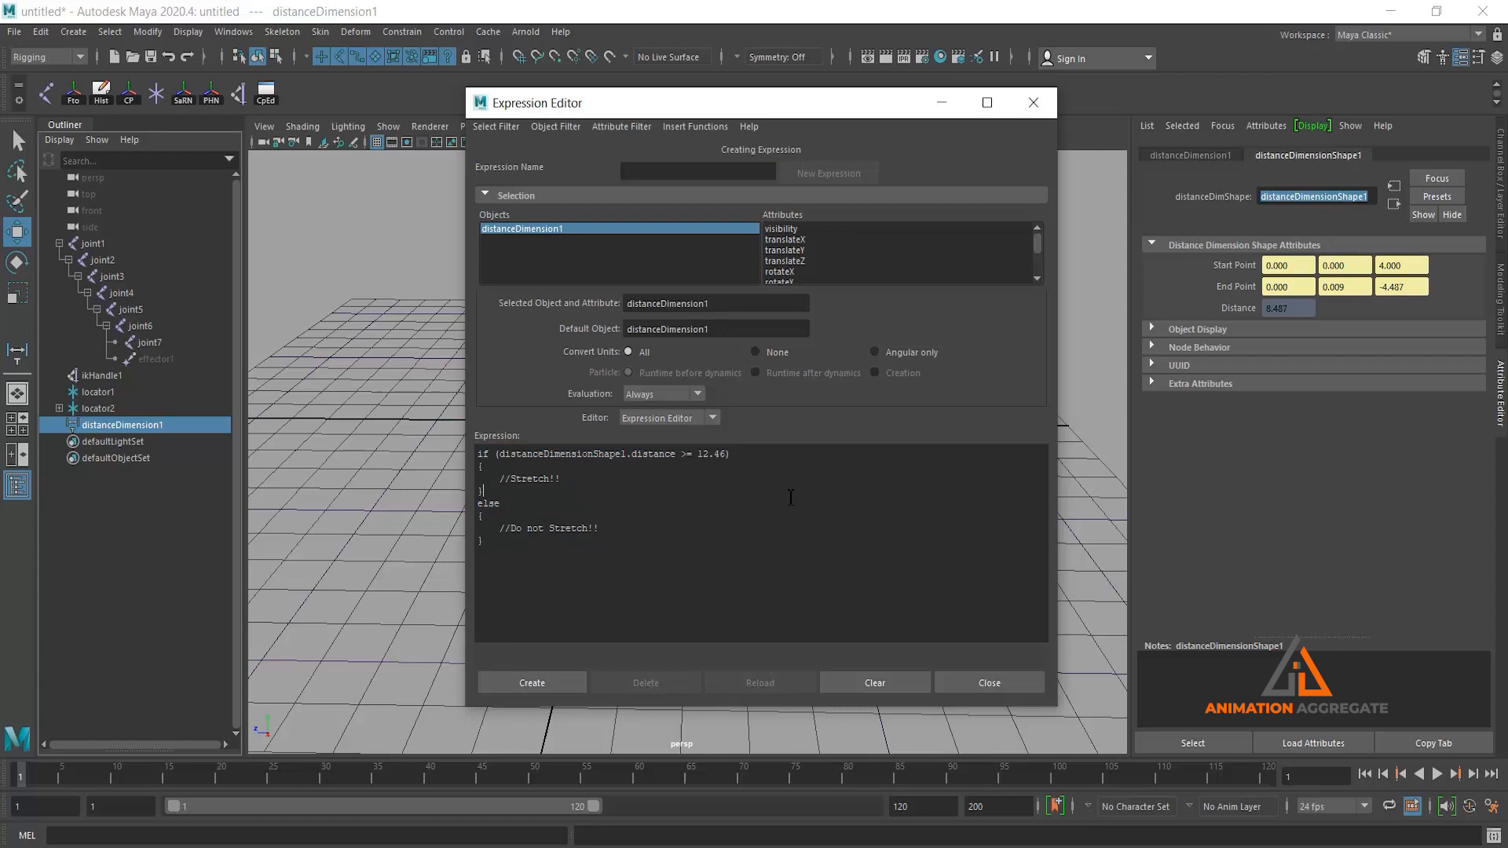
Start the assignment joint1.scaleX = on a new line under the //Stretch!! comment
left_click(585, 476)
key("Return")
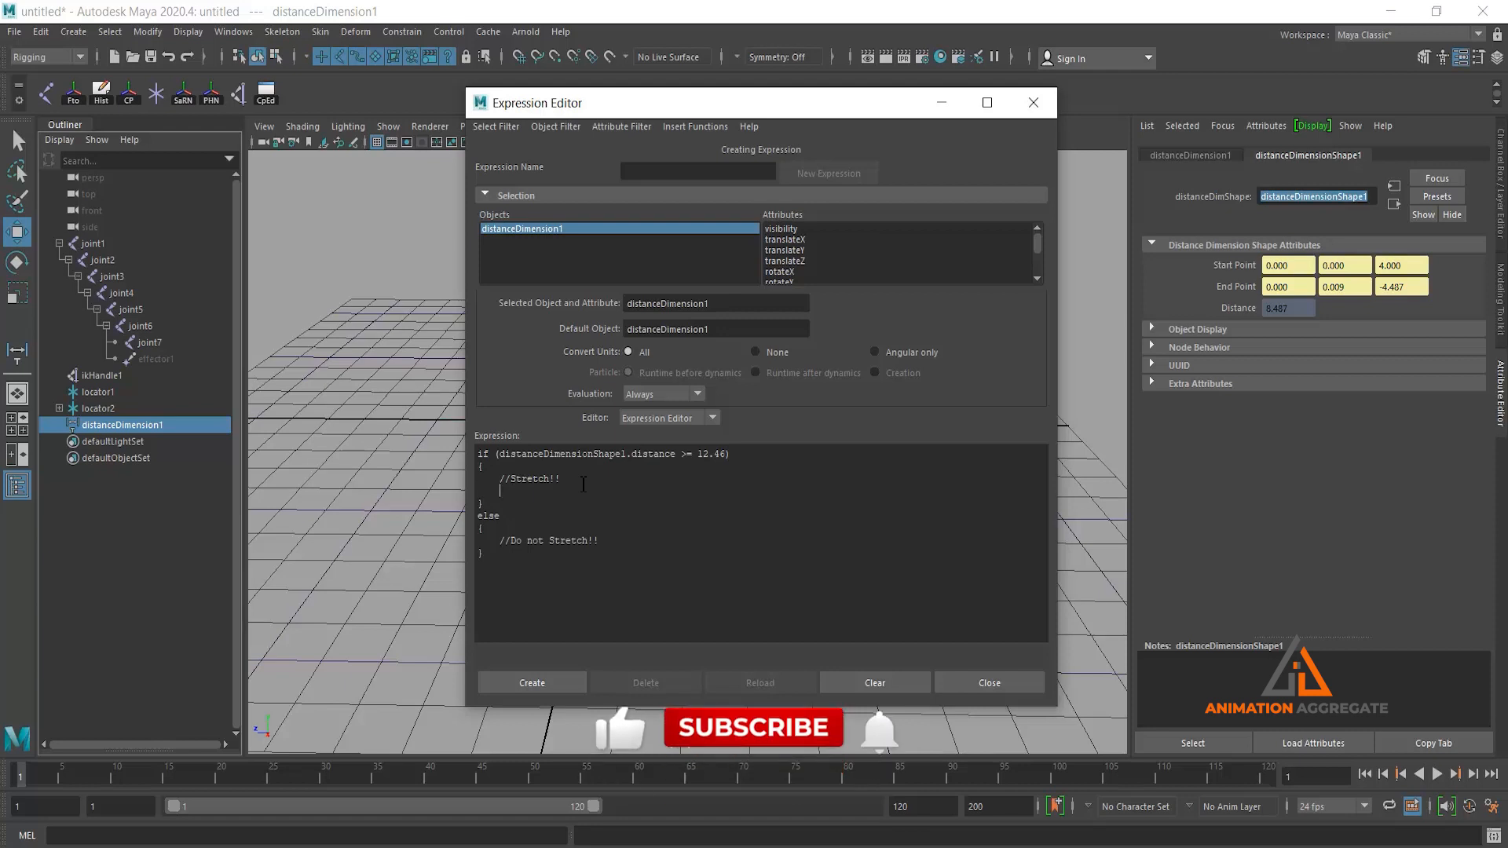
type("joi")
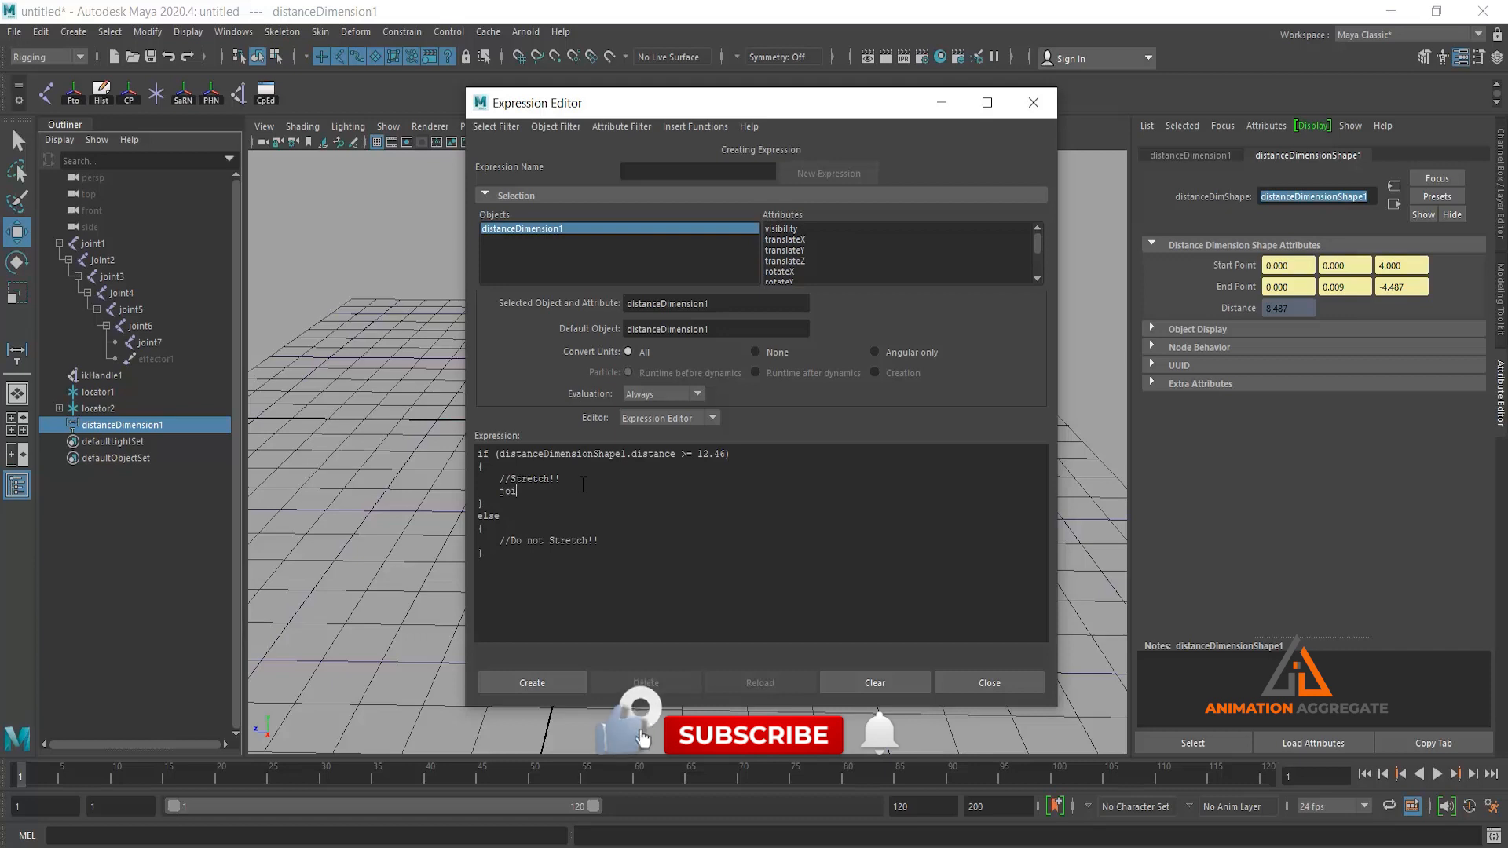
type("nt1")
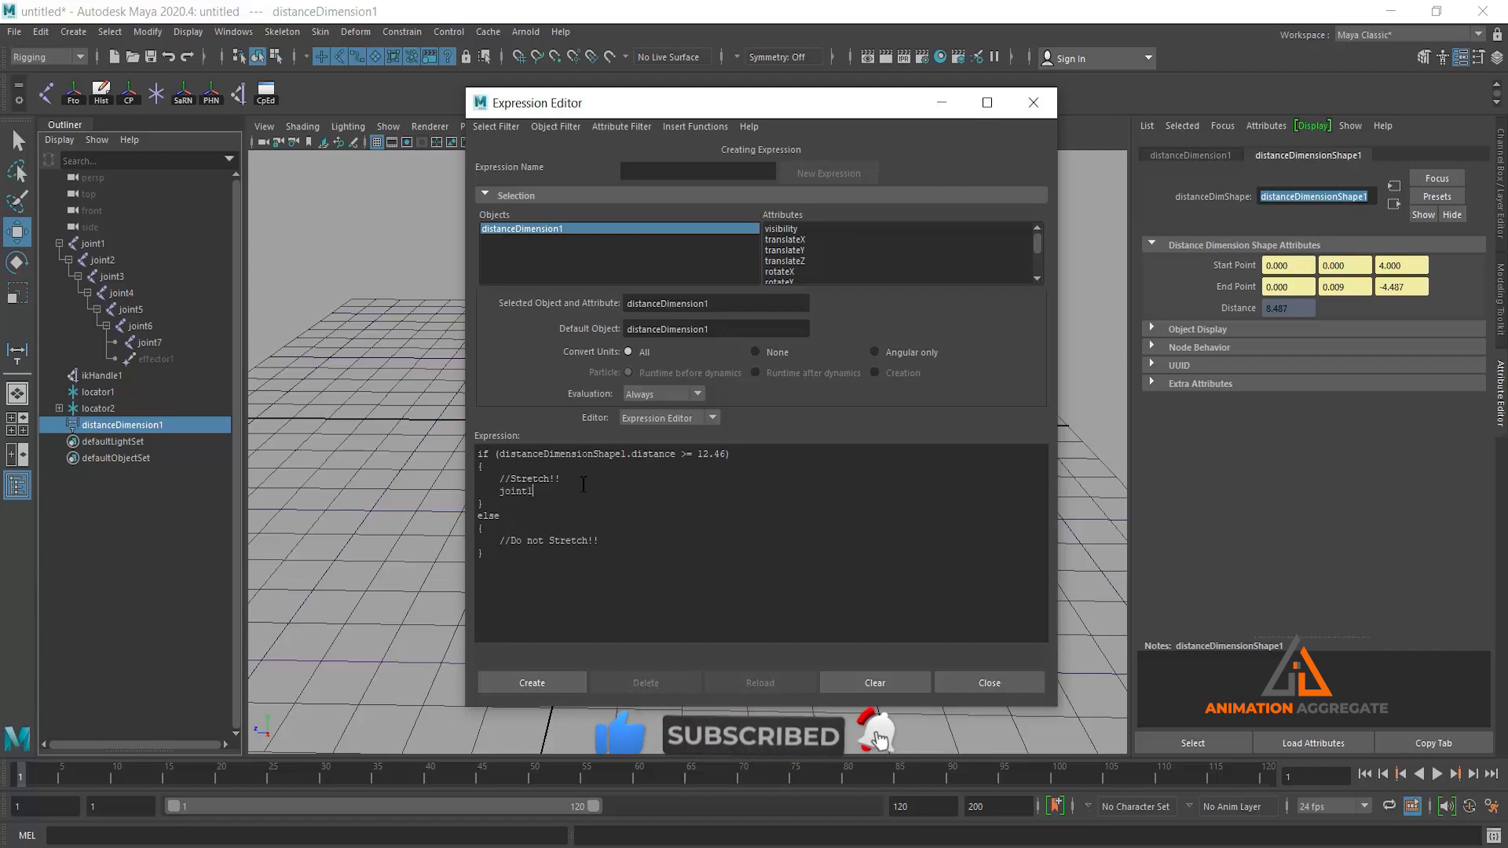
type(".scaleX =")
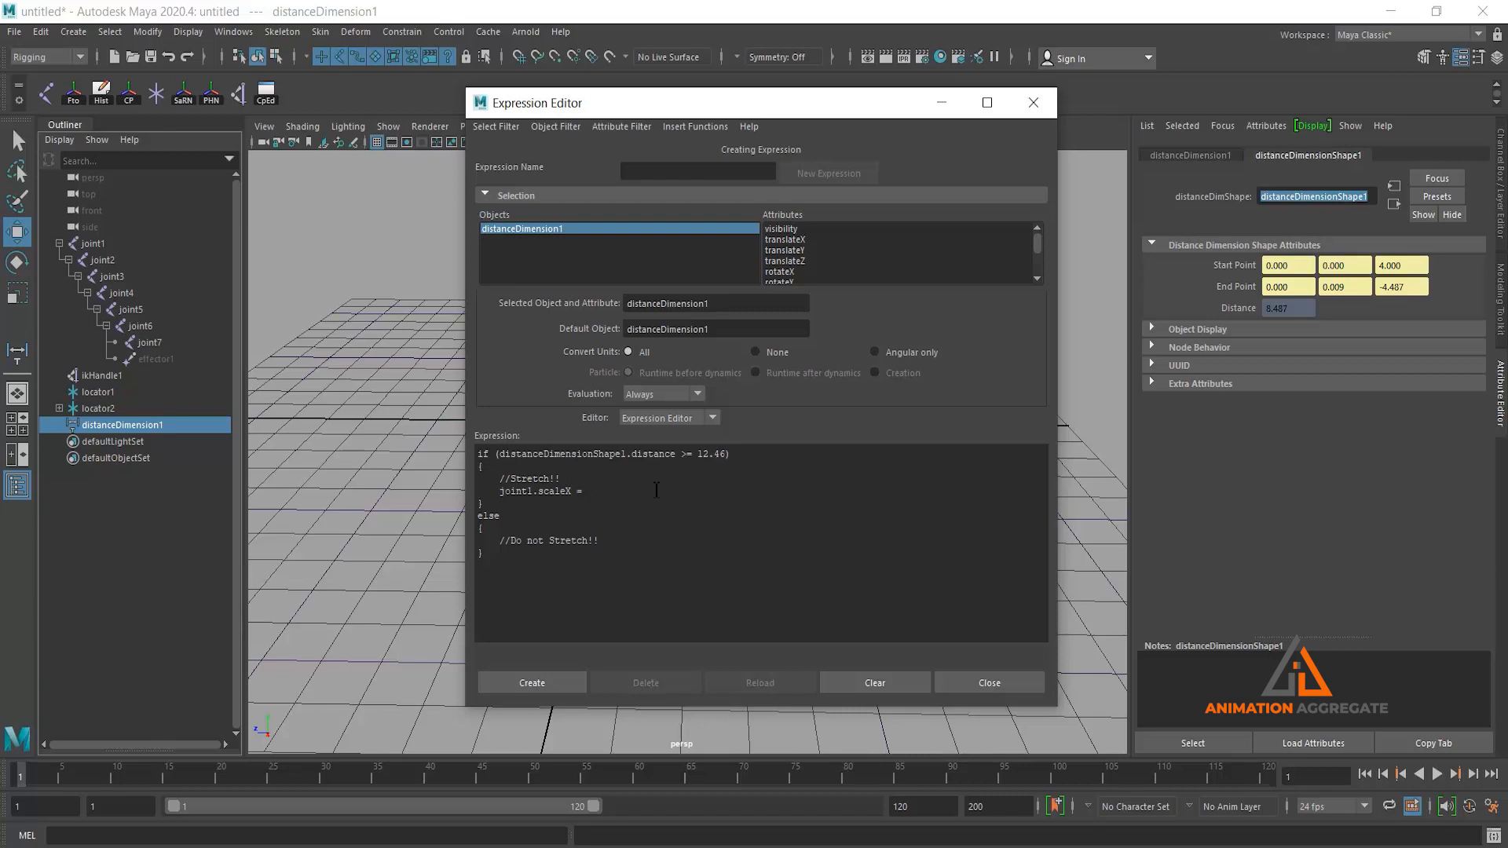
Complete the joint1.scaleX assignment with (distanceDimensionShape1.distance / 12.46) ; reusing the distance attribute from the condition
left_click_drag(500, 455, 677, 453)
key("ctrl+c")
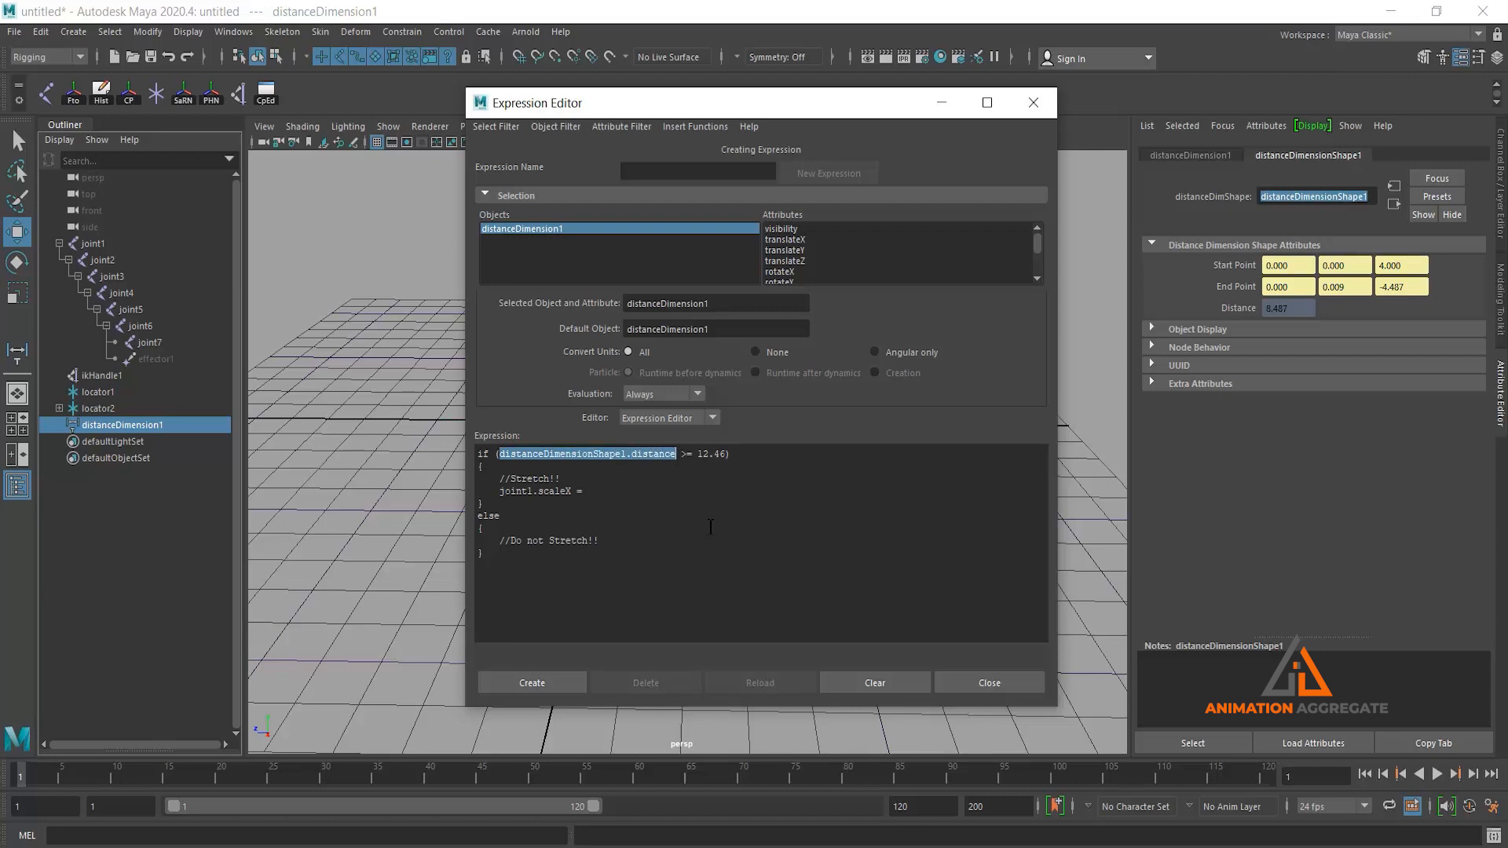
left_click(610, 493)
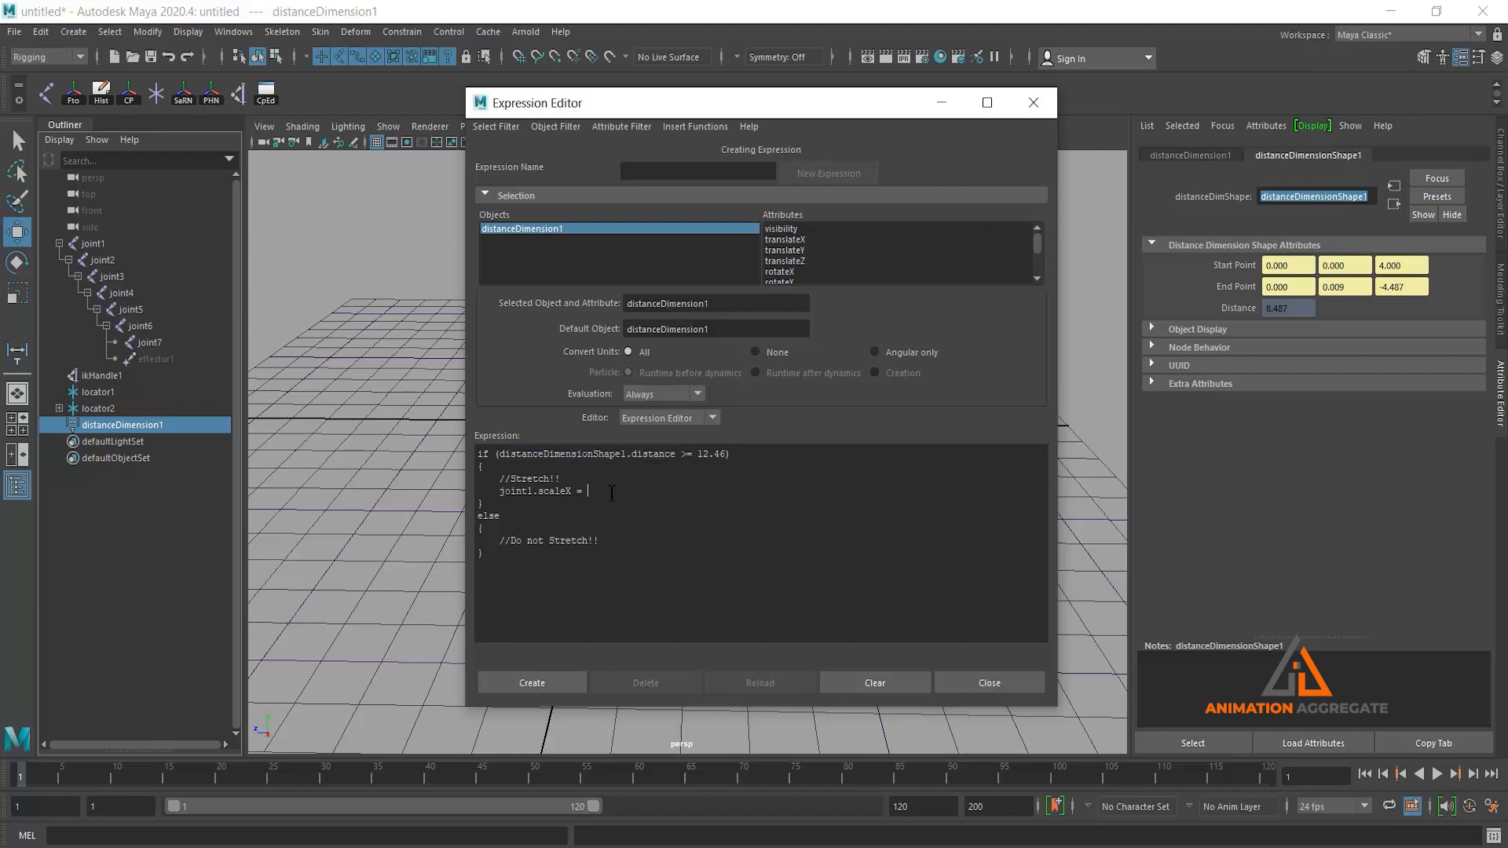
key("ctrl+v")
type("/ 12.46")
left_click_drag(588, 493, 582, 493)
left_click(685, 490)
type("(")
Copy the joint1.scaleX line and paste five copies of it below, inside the if block
left_click_drag(870, 491, 504, 494)
key("ctrl+c")
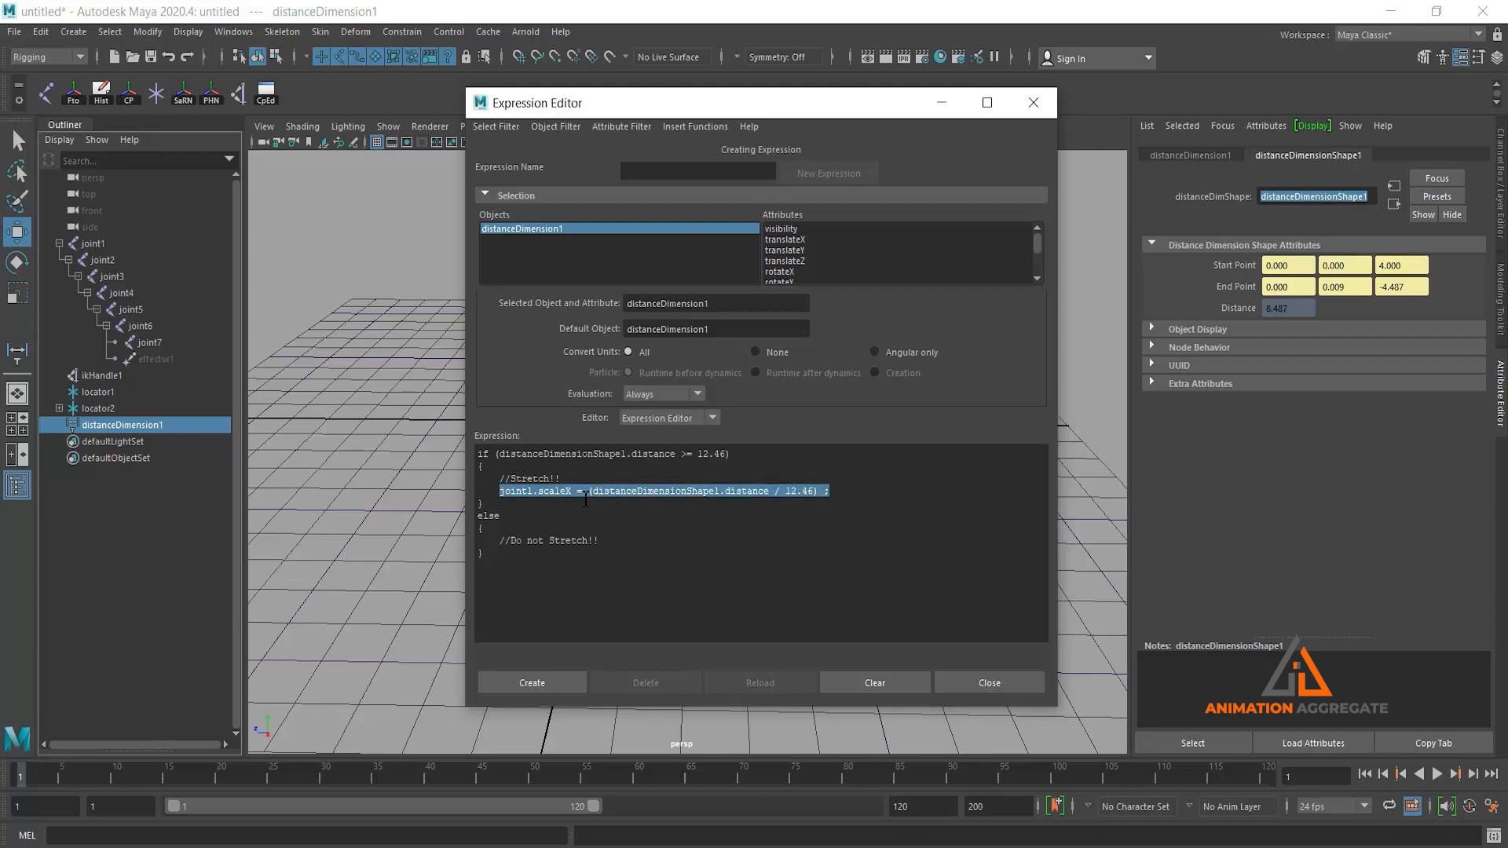
left_click(820, 517)
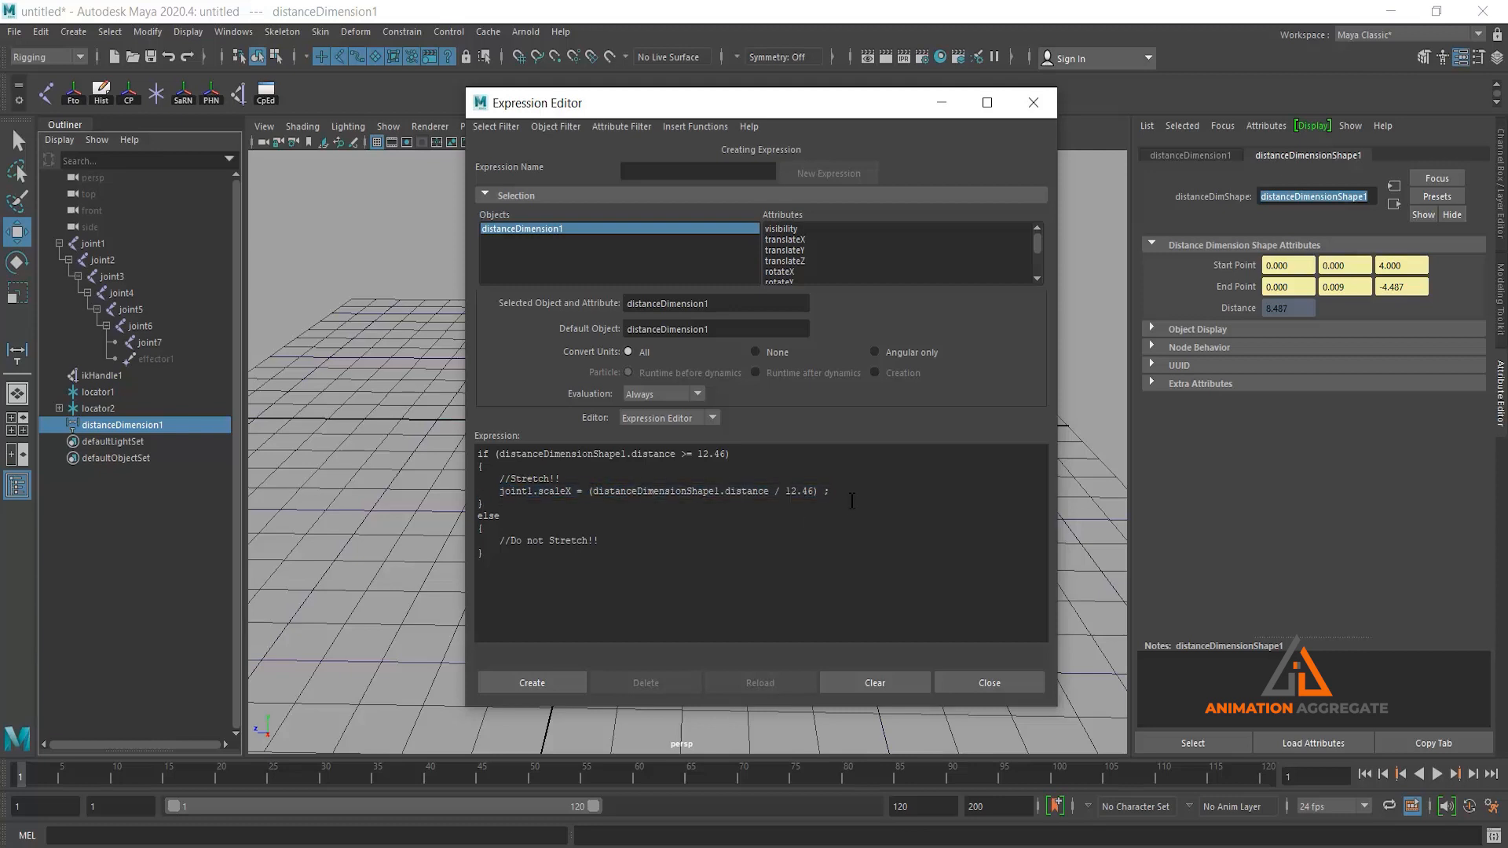
left_click(850, 491)
key("Return")
key("ctrl+v")
key("Return")
key("ctrl+v")
key("Return")
key("ctrl+v")
key("Return")
key("ctrl+v")
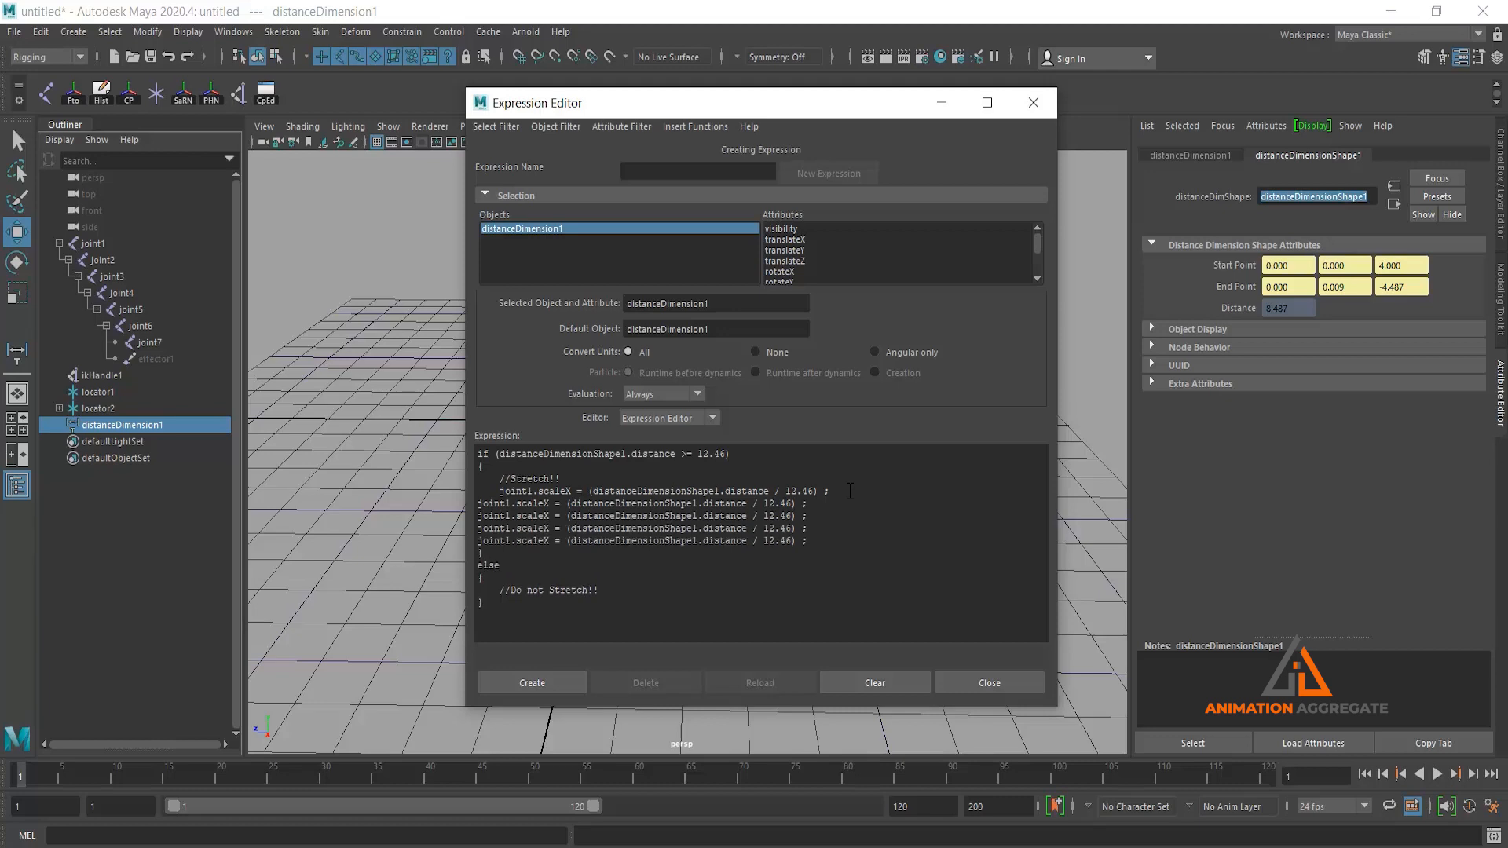
key("Return")
key("ctrl+v")
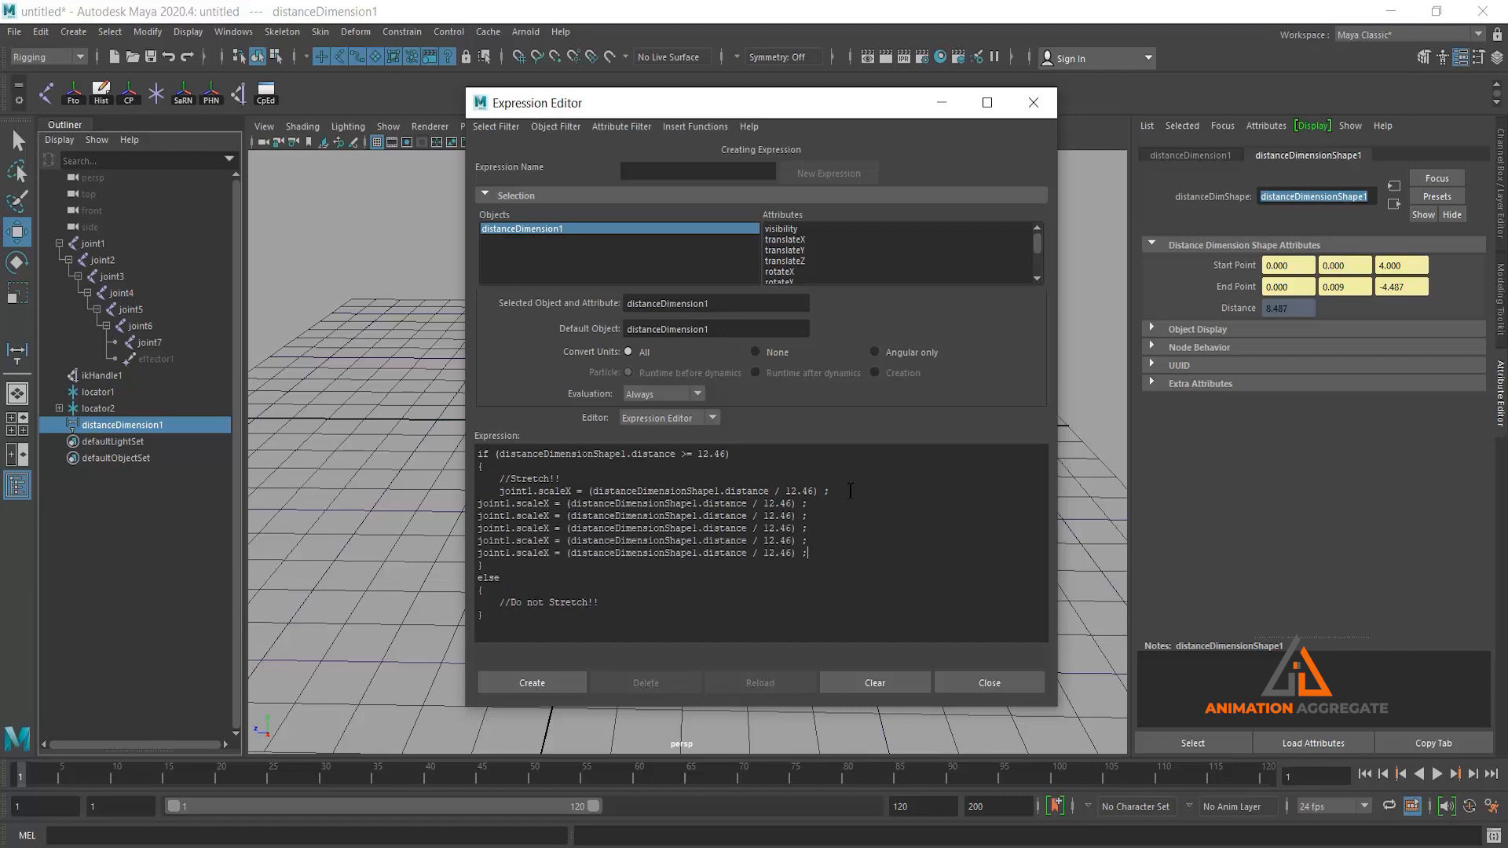
Indent the five pasted scaleX lines to match the first one and enlarge the expression text
key("Tab")
left_click(480, 516)
key("Tab")
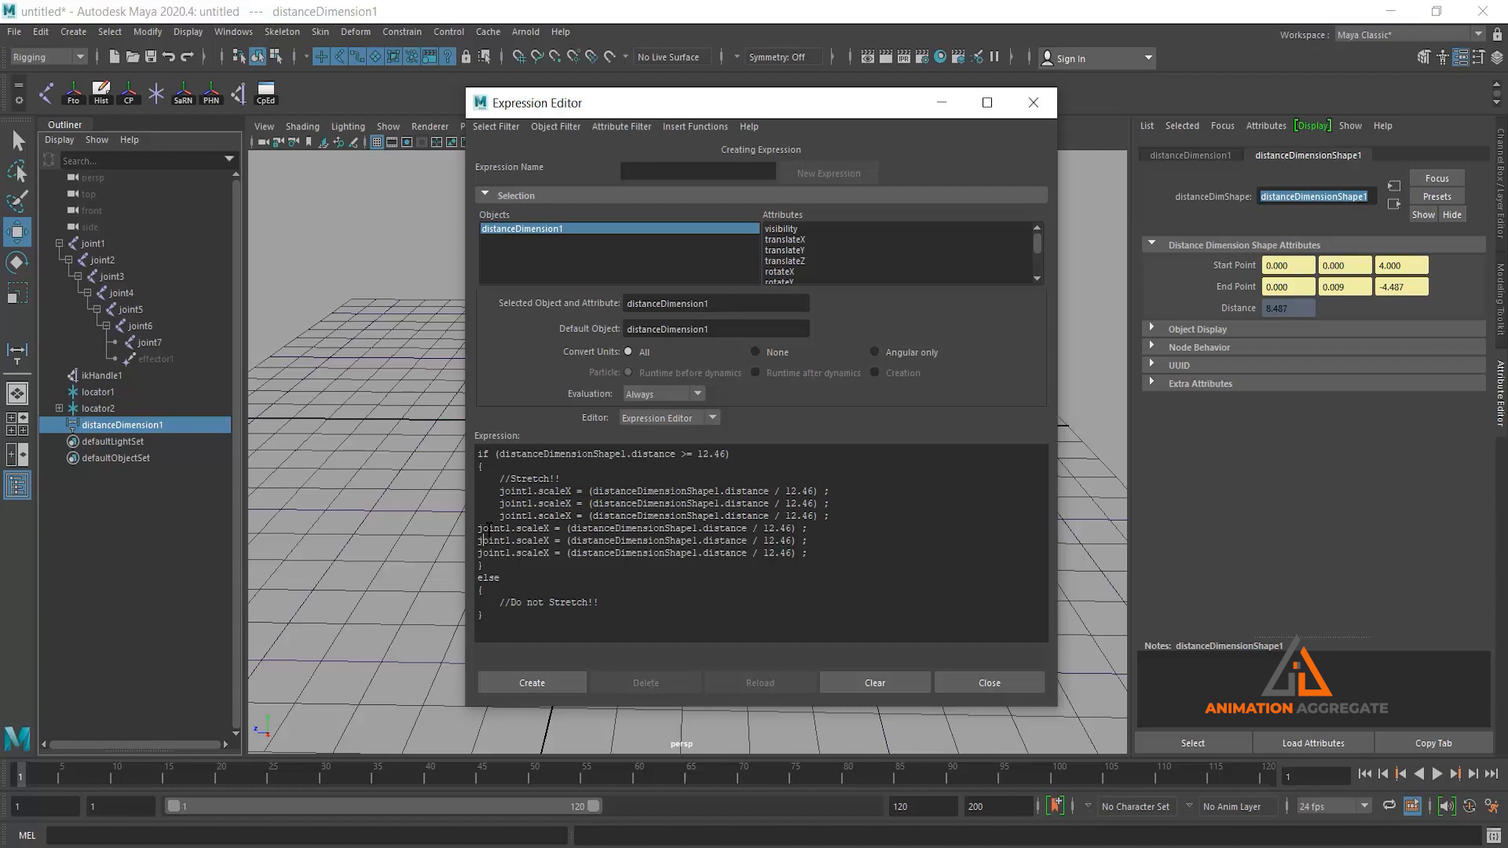
left_click(480, 527)
key("Tab")
left_click(480, 540)
key("Tab")
left_click(480, 552)
key("Tab")
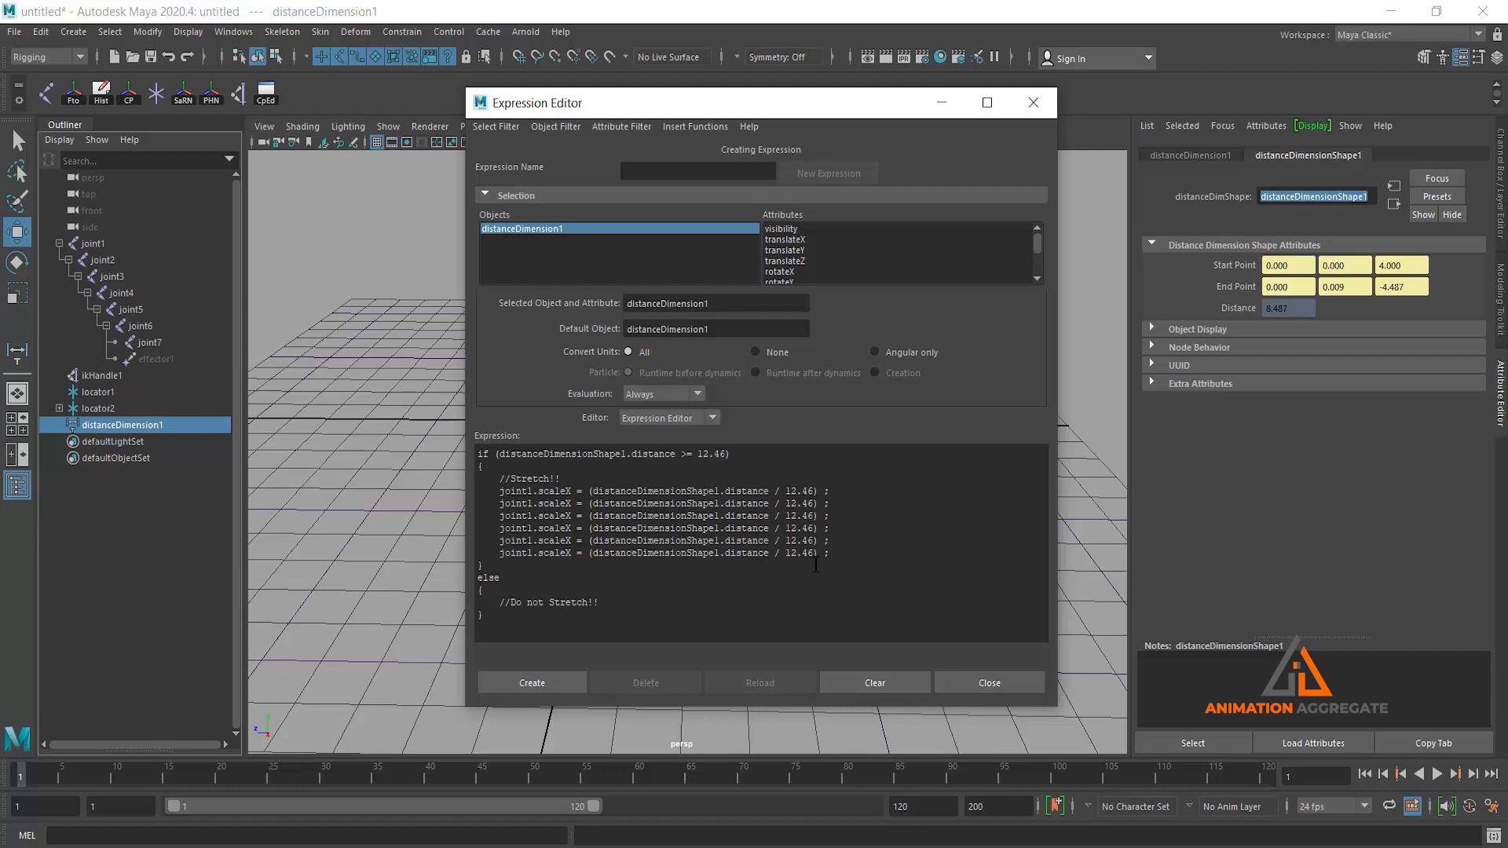
scroll(816, 564, "up", 1, "ctrl")
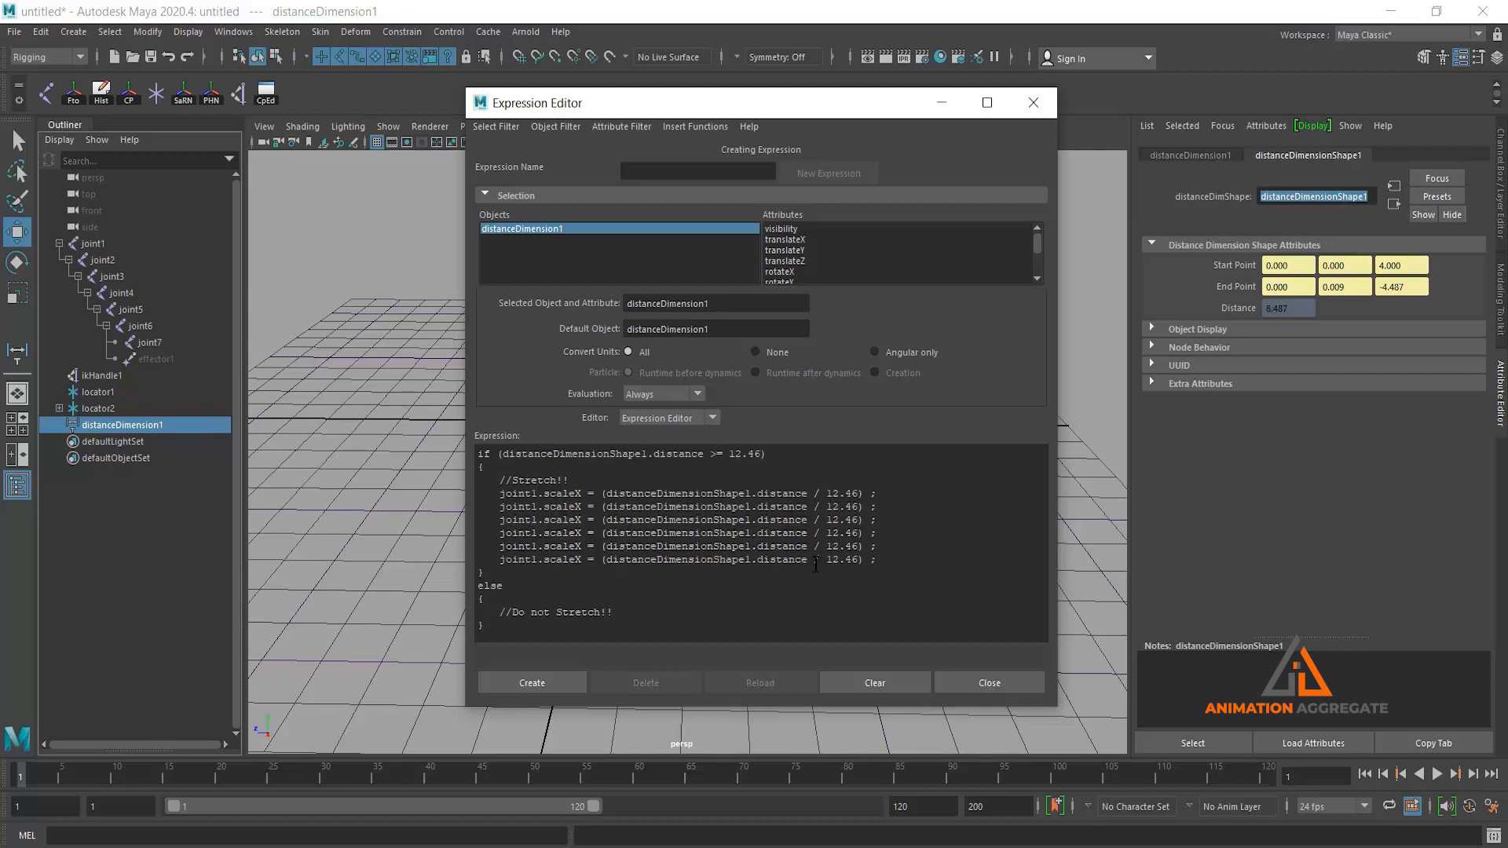
scroll(816, 563, "up", 1, "ctrl")
scroll(816, 564, "up", 1, "ctrl")
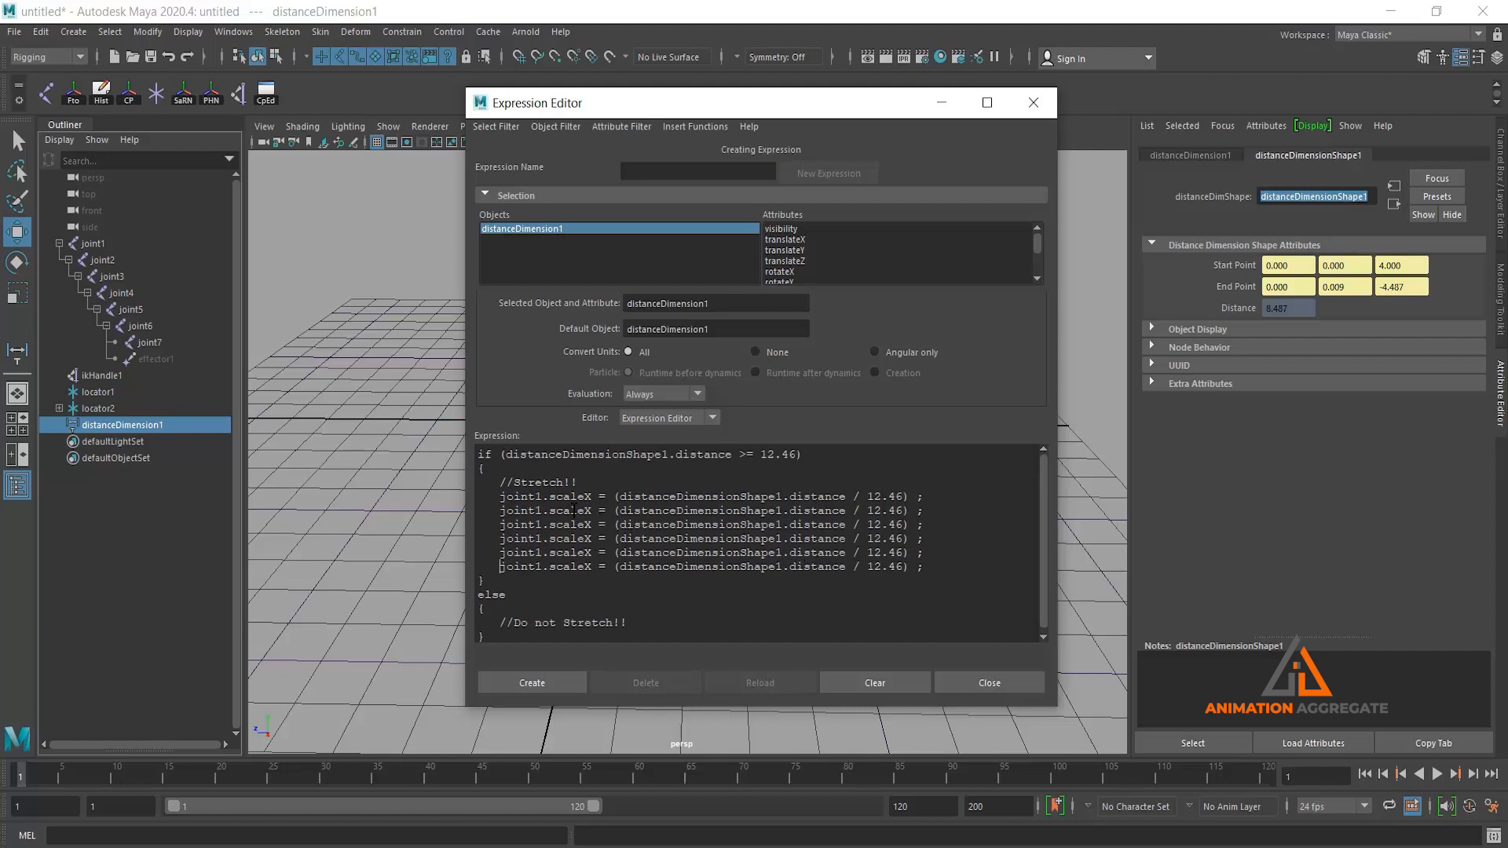
left_click(539, 496)
key("Delete")
type("2")
key("Down")
key("BackSpace")
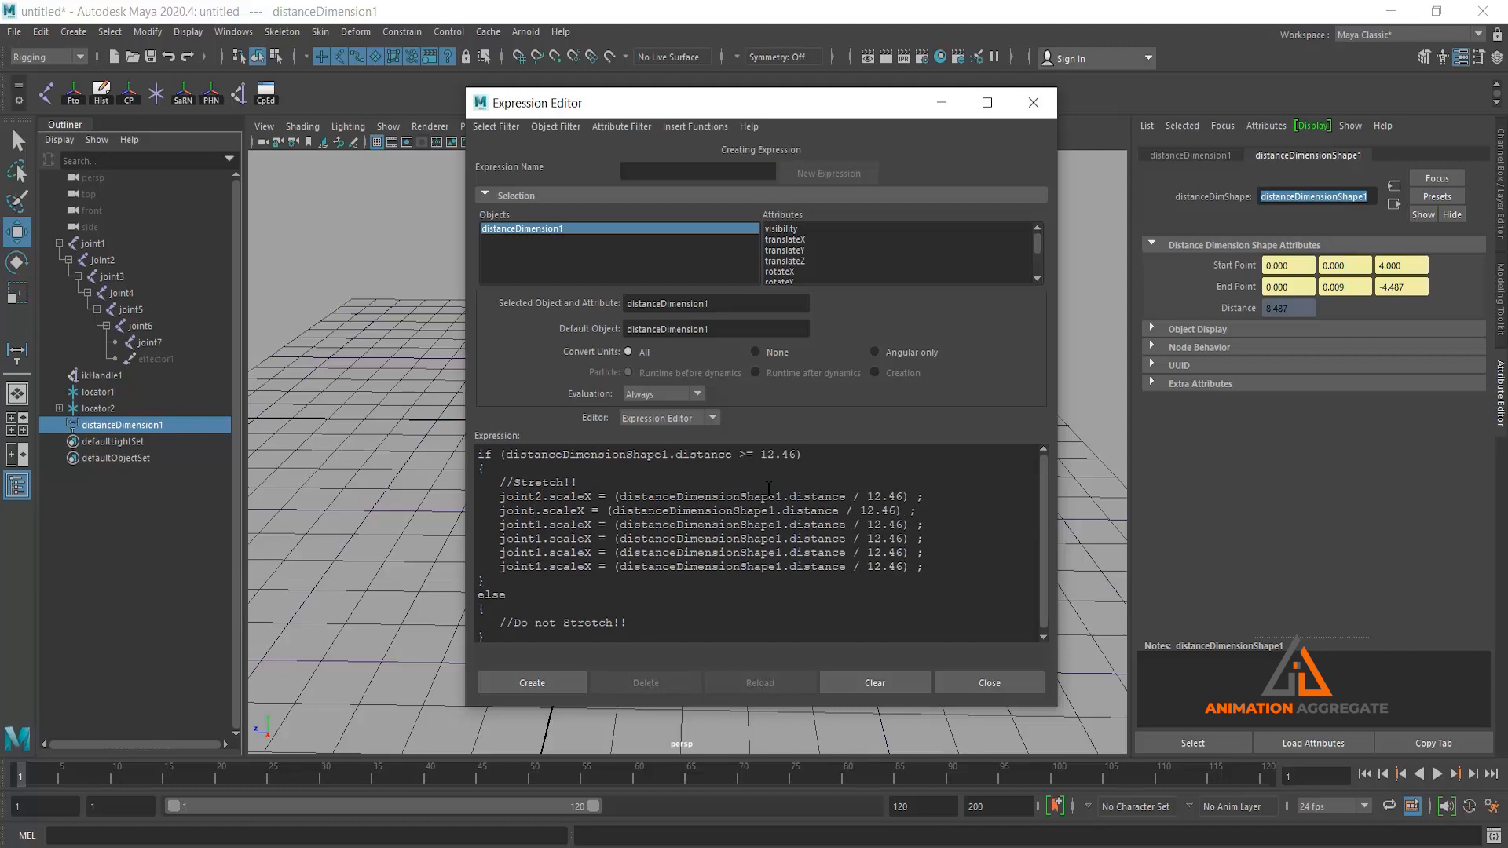
key("ctrl+z")
key("ctrl+z")
key("ctrl+z")
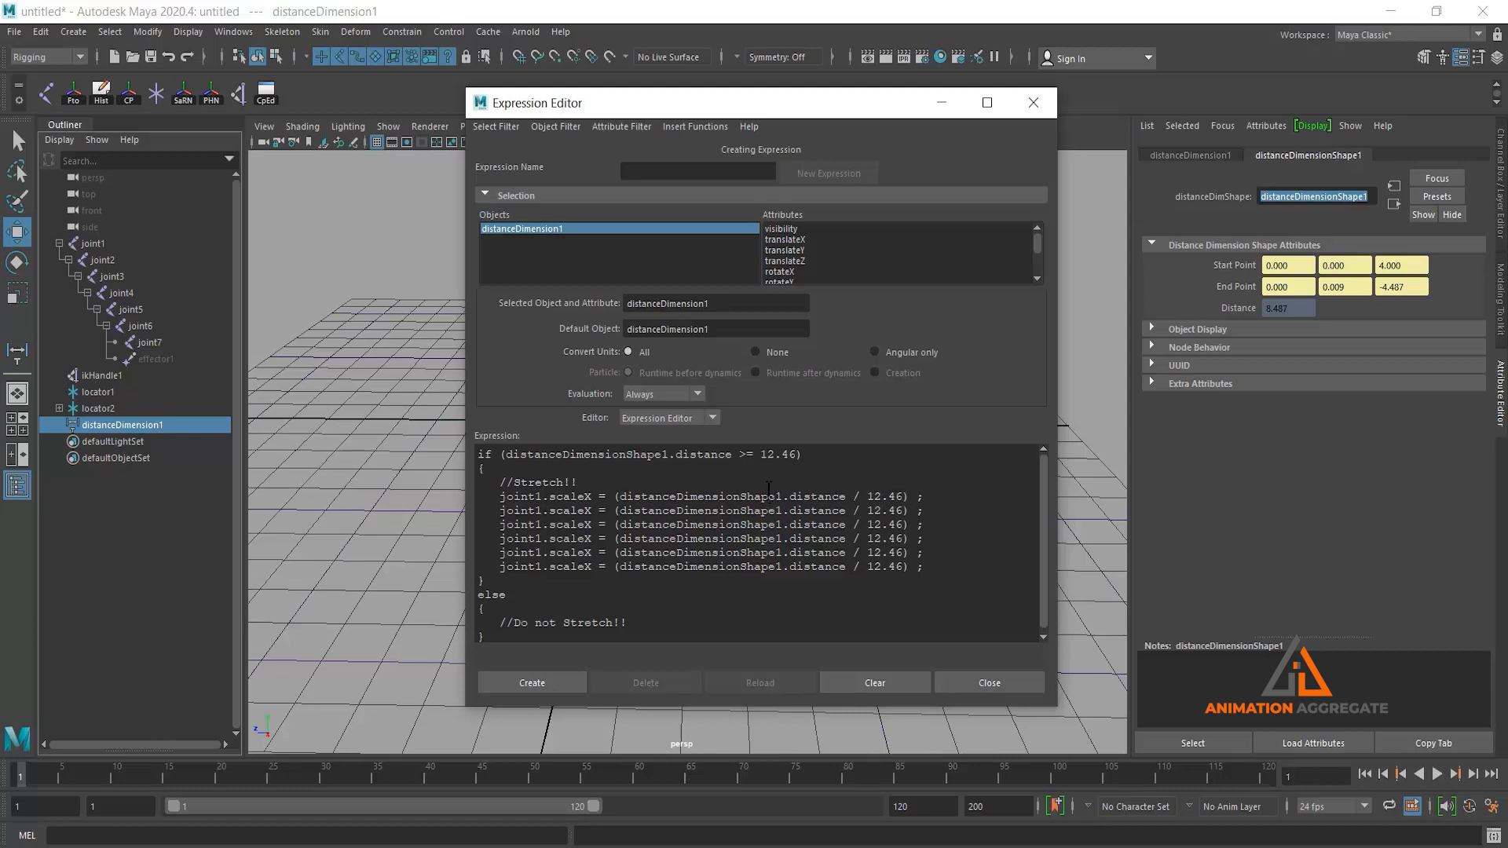
Renumber the joints in the five copied scaleX lines to joint2, joint3, joint4, joint5 and joint6
key("Down")
key("BackSpace")
type("2")
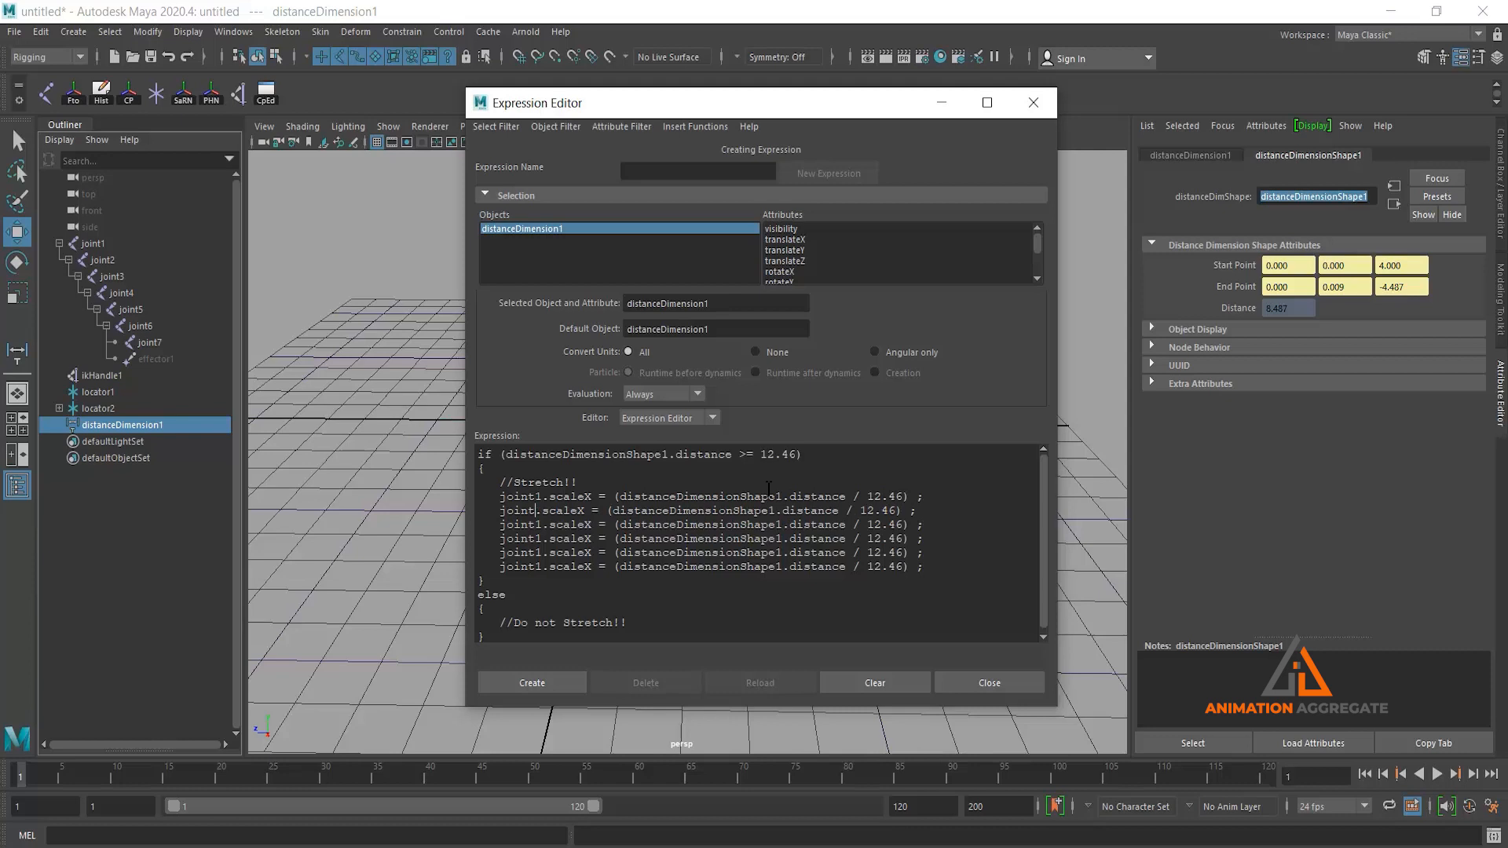
key("Down")
key("BackSpace")
type("3")
key("Down")
key("BackSpace")
type("4")
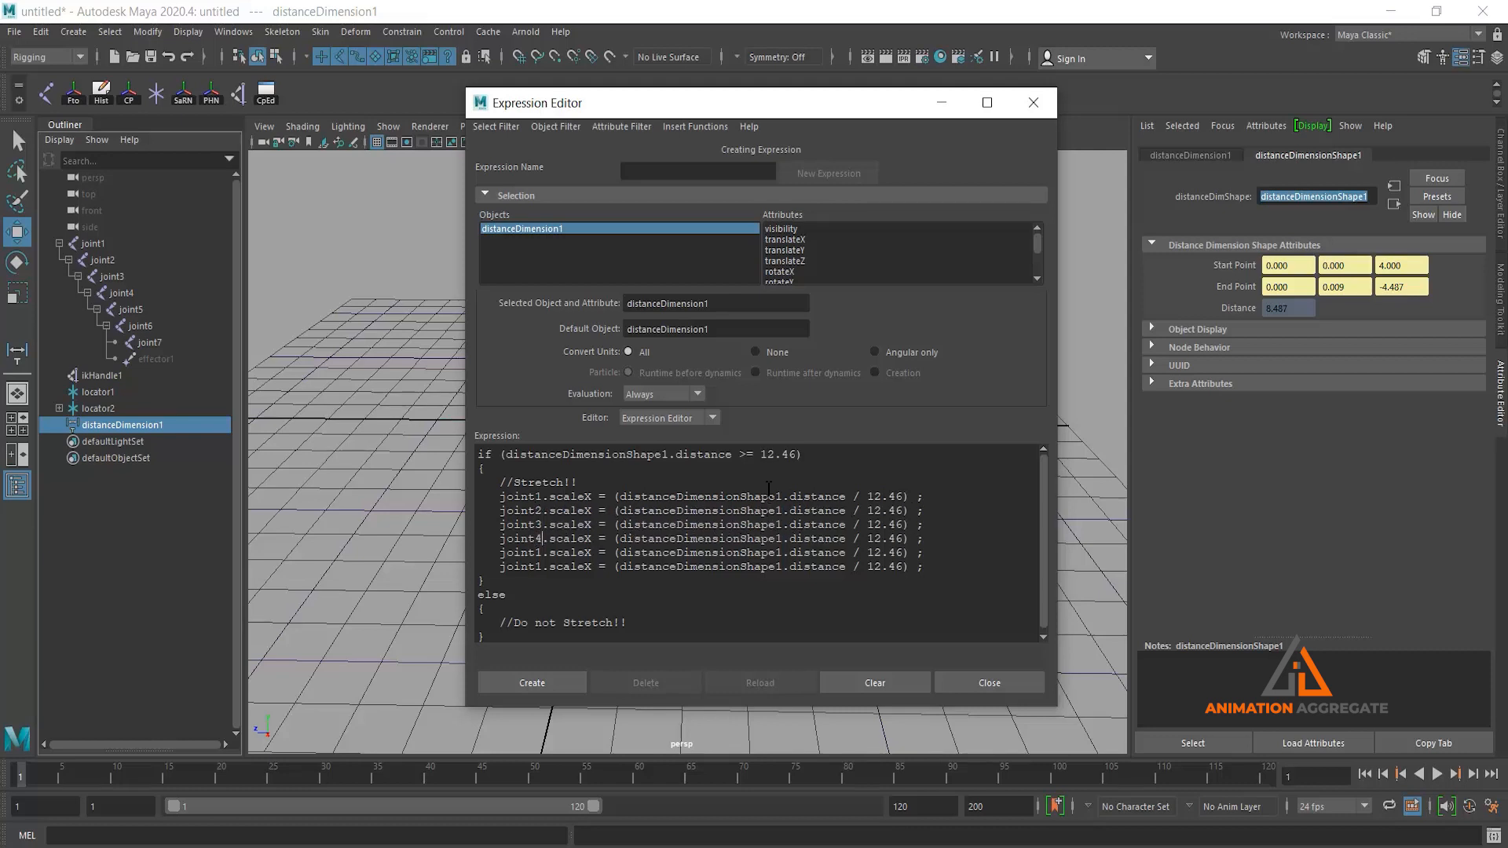
key("BackSpace")
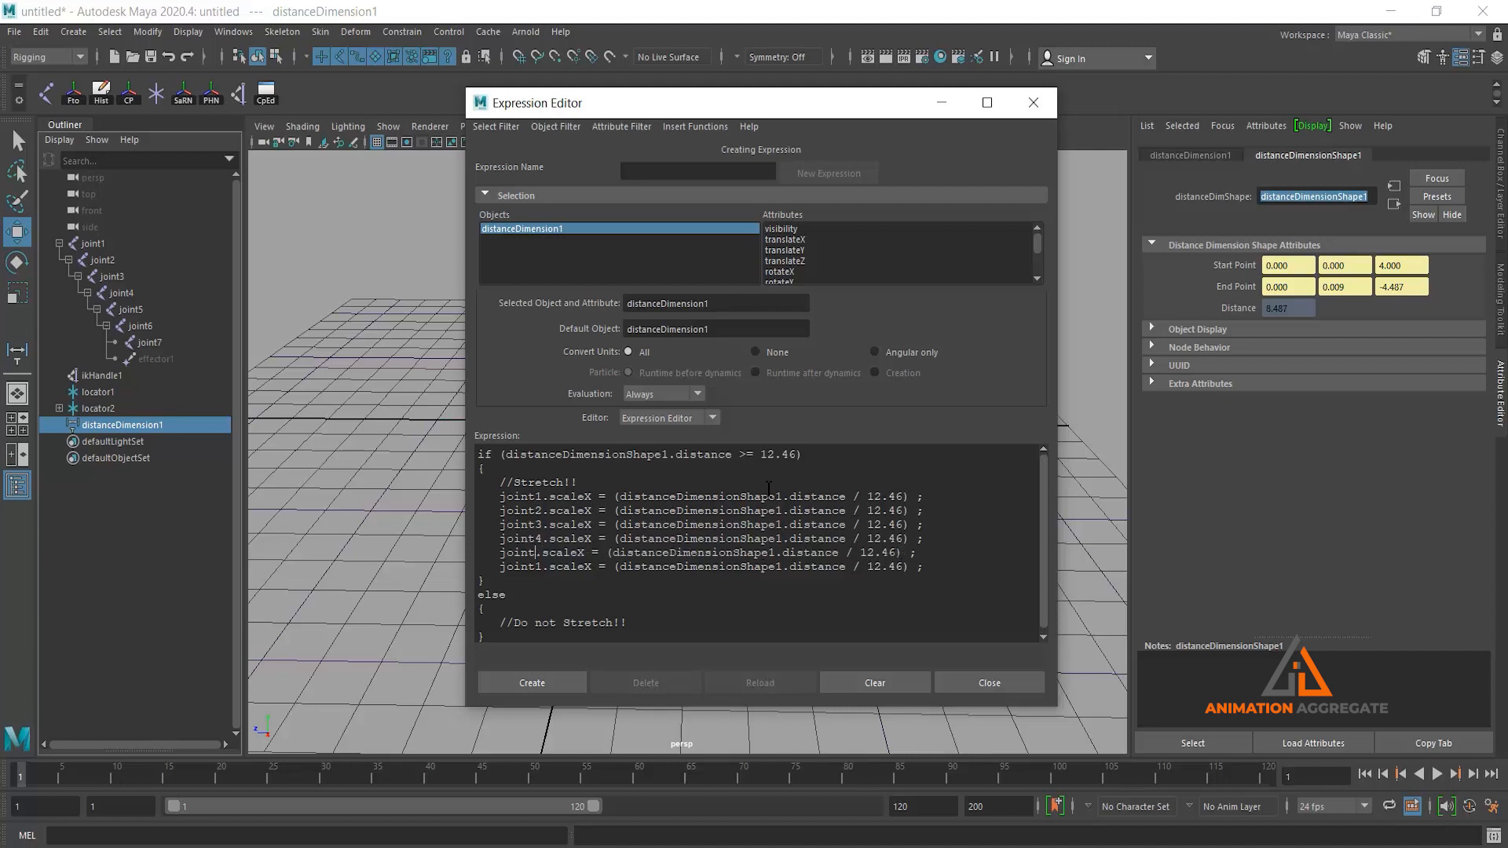
type("5")
key("Down")
key("BackSpace")
type("6")
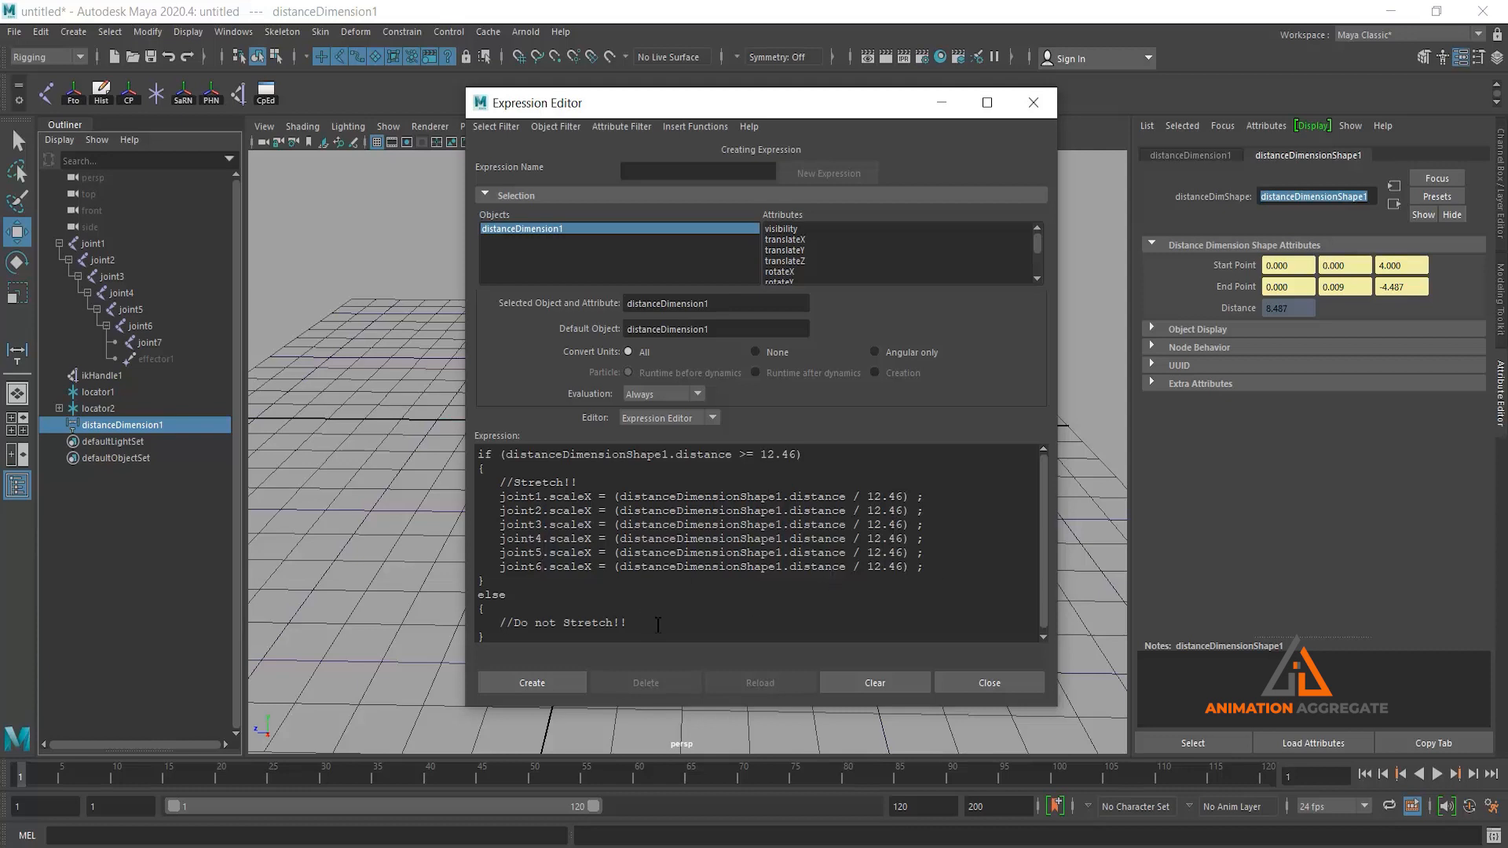
Copy the six scaleX lines from the if block into the else block, under the //Do not Stretch!! comment
key("Return")
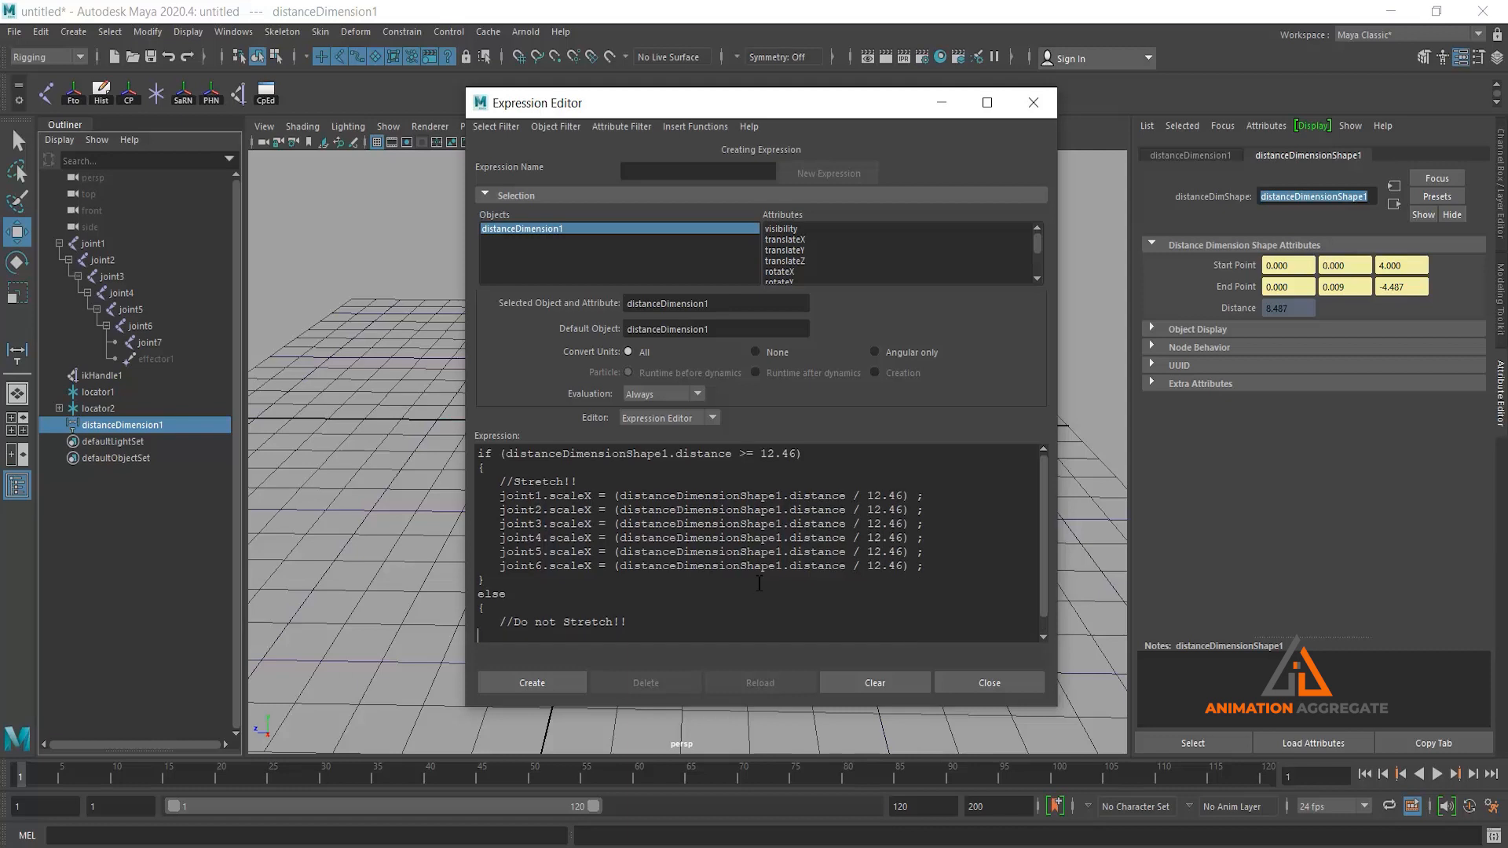
left_click_drag(943, 571, 451, 506)
key("ctrl+c")
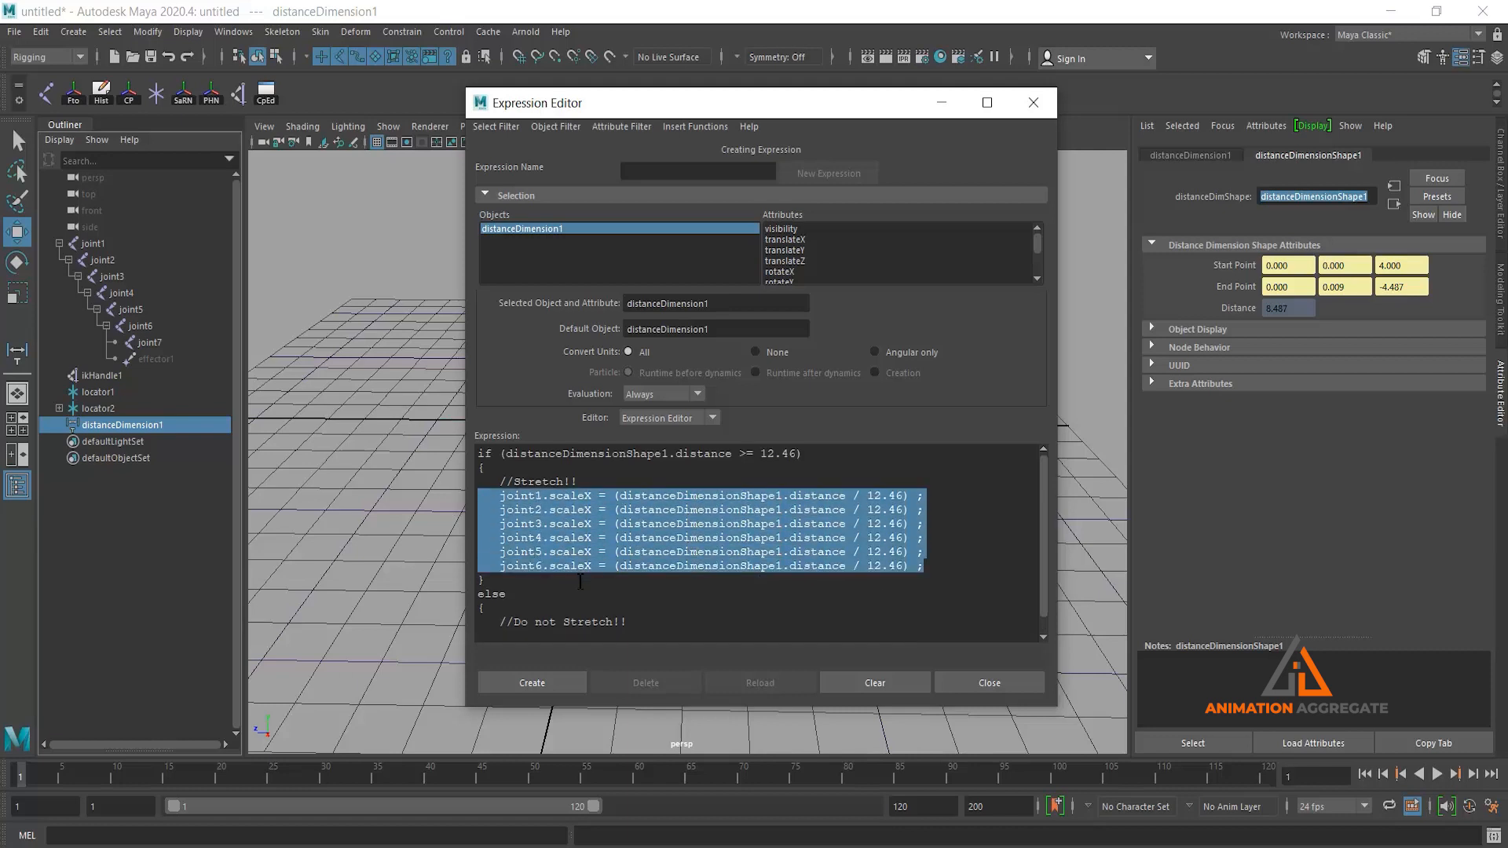
scroll(519, 550, "down", 1)
left_click(519, 621)
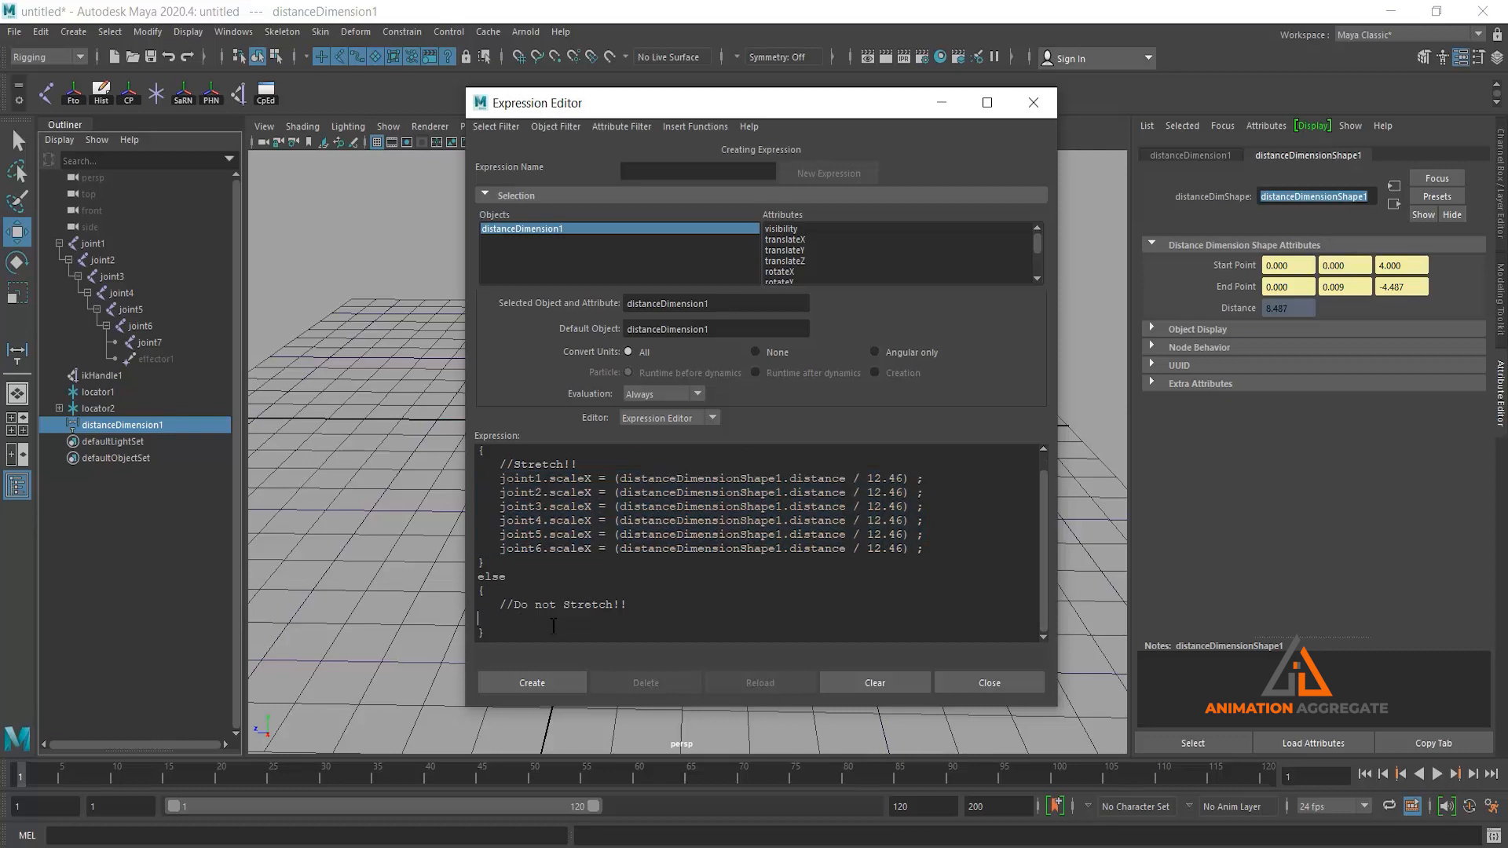
key("ctrl+v")
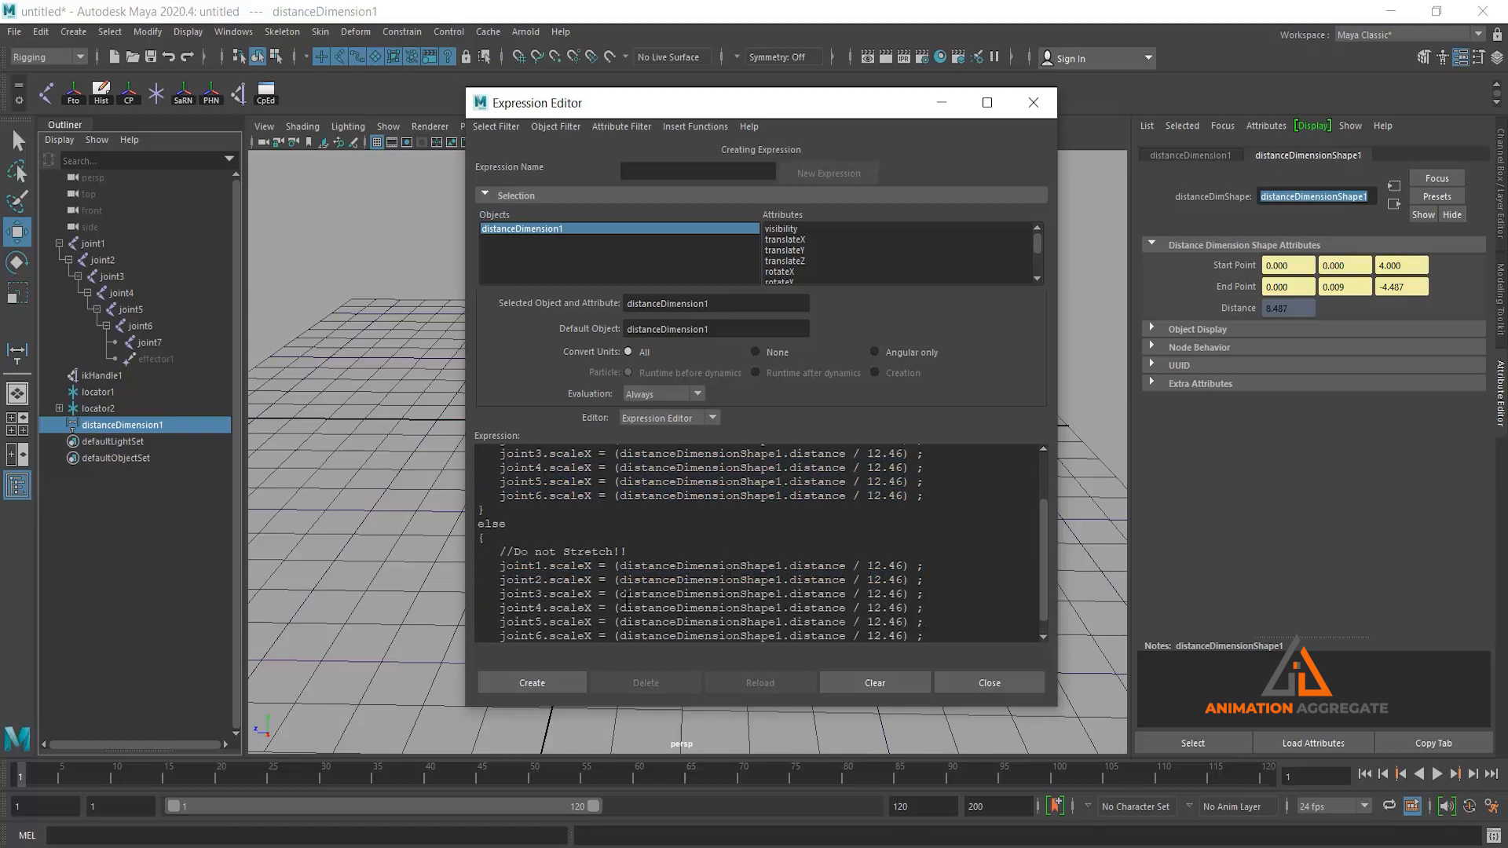
Replace the distance formula with 1 in the six else-block lines, setting scaleX of joint1 through joint6 to 1
left_click_drag(614, 566, 912, 565)
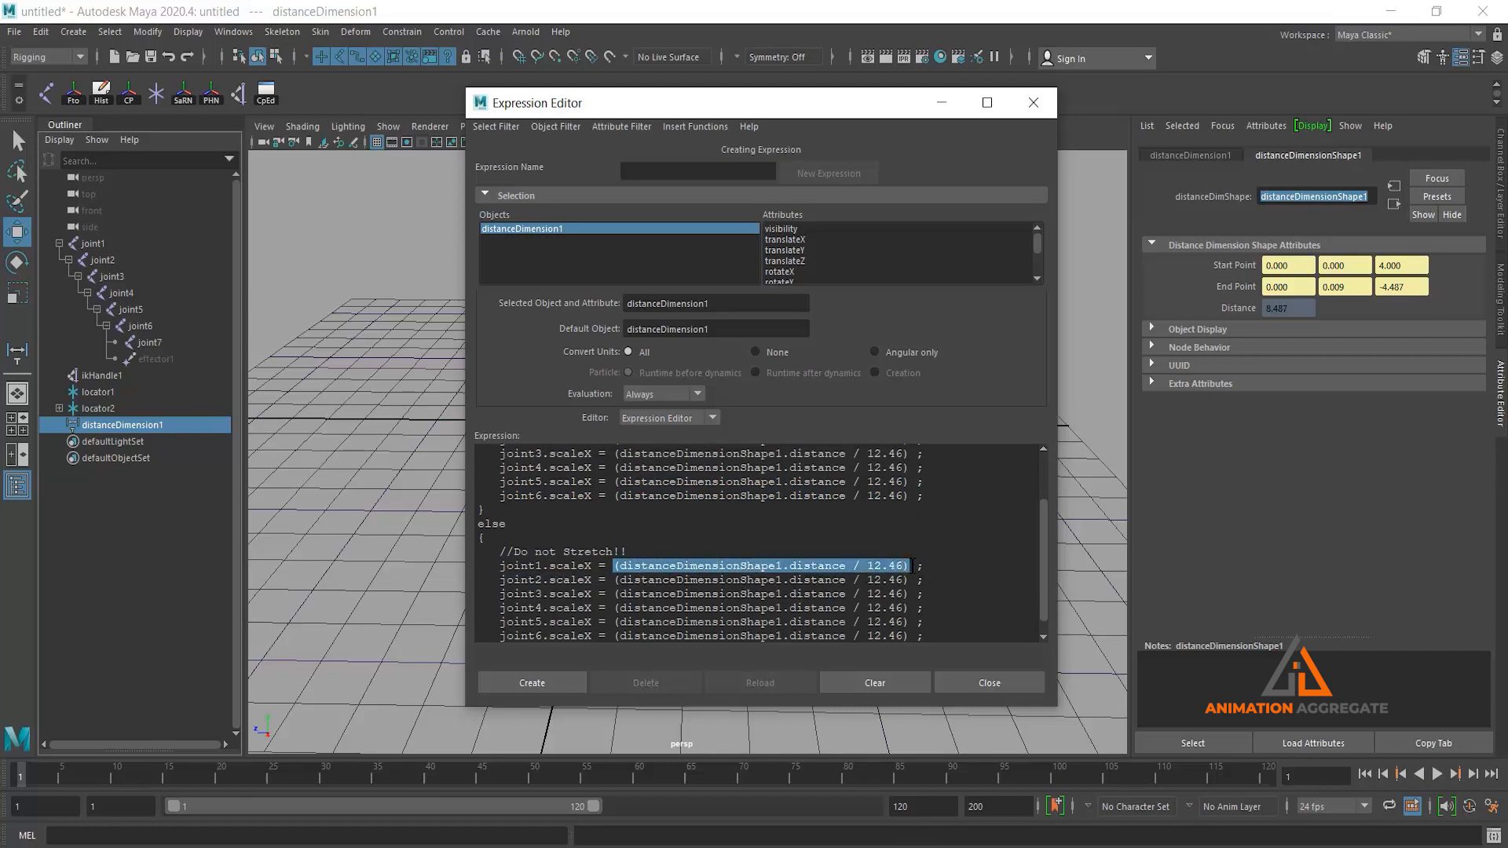
type("1.scaleX = 1")
left_click_drag(614, 580, 909, 580)
type("1")
left_click_drag(616, 594, 915, 593)
type("1")
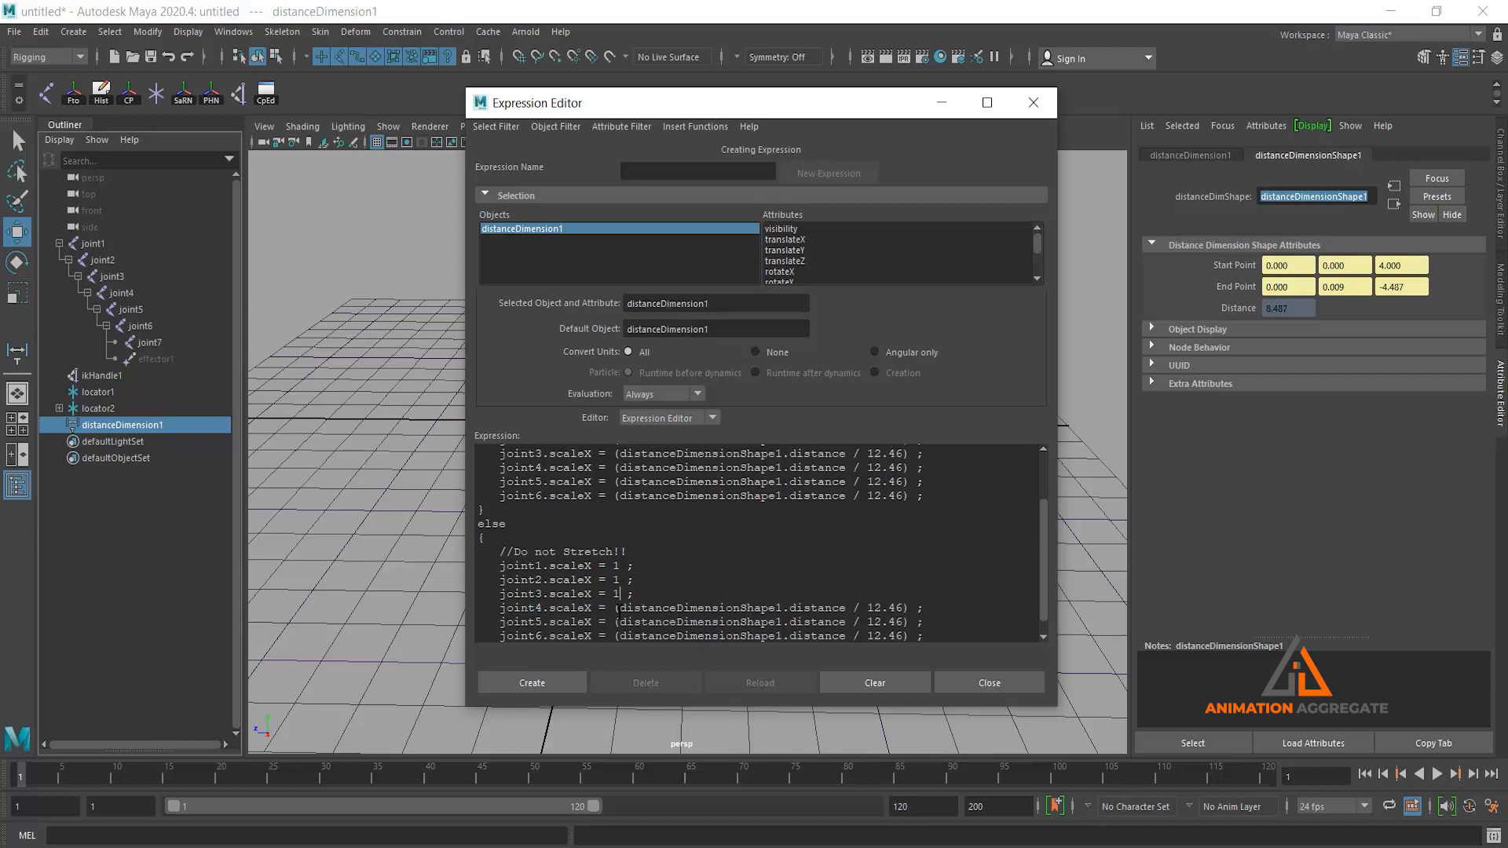
left_click_drag(617, 608, 909, 614)
type("1")
scroll(908, 615, "down", 1)
left_click_drag(616, 606, 911, 604)
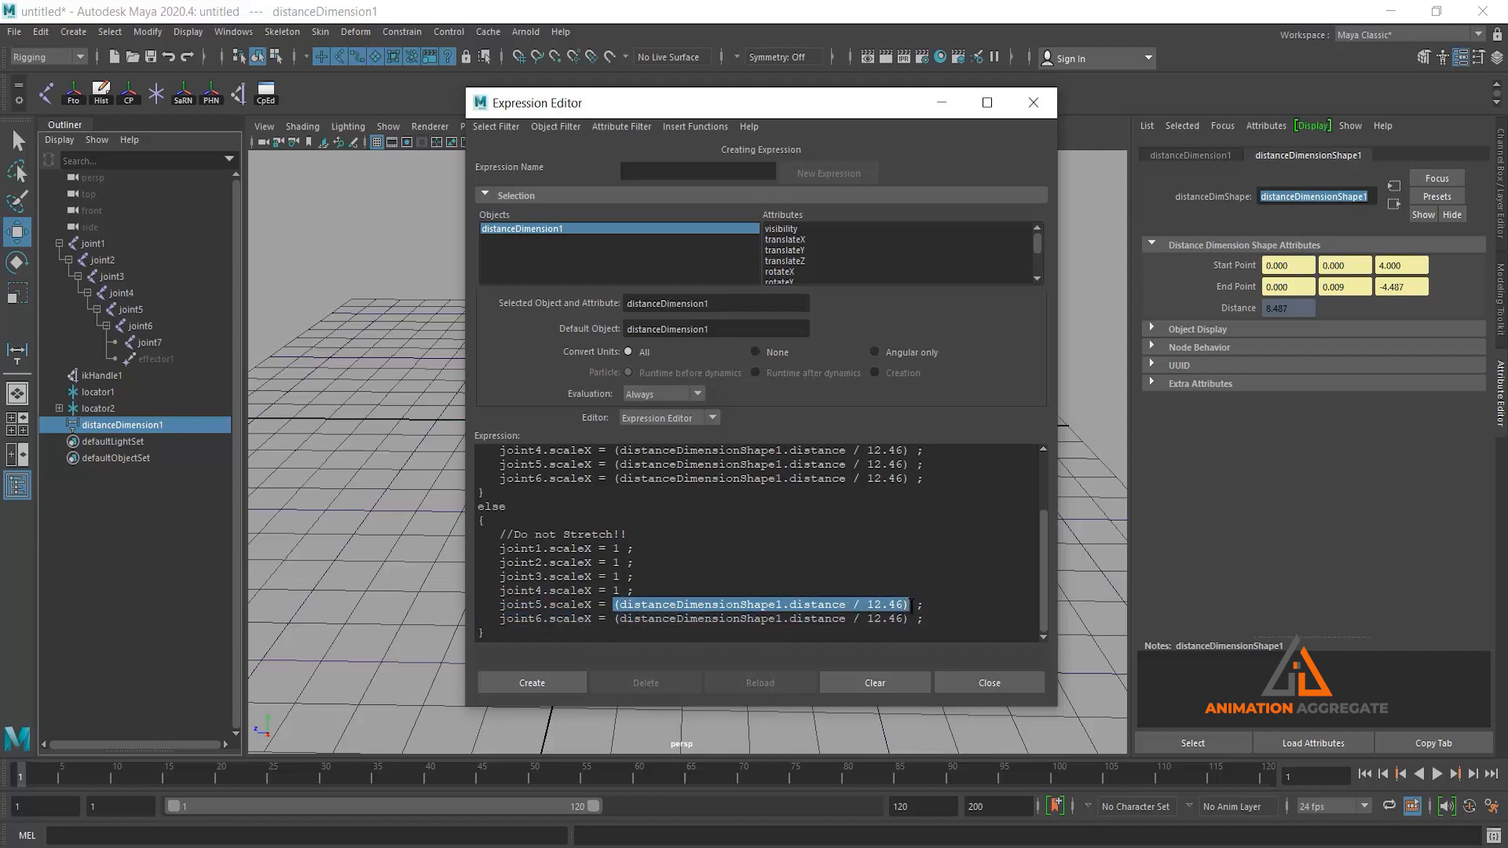
type("1")
left_click_drag(618, 623, 911, 612)
type("1")
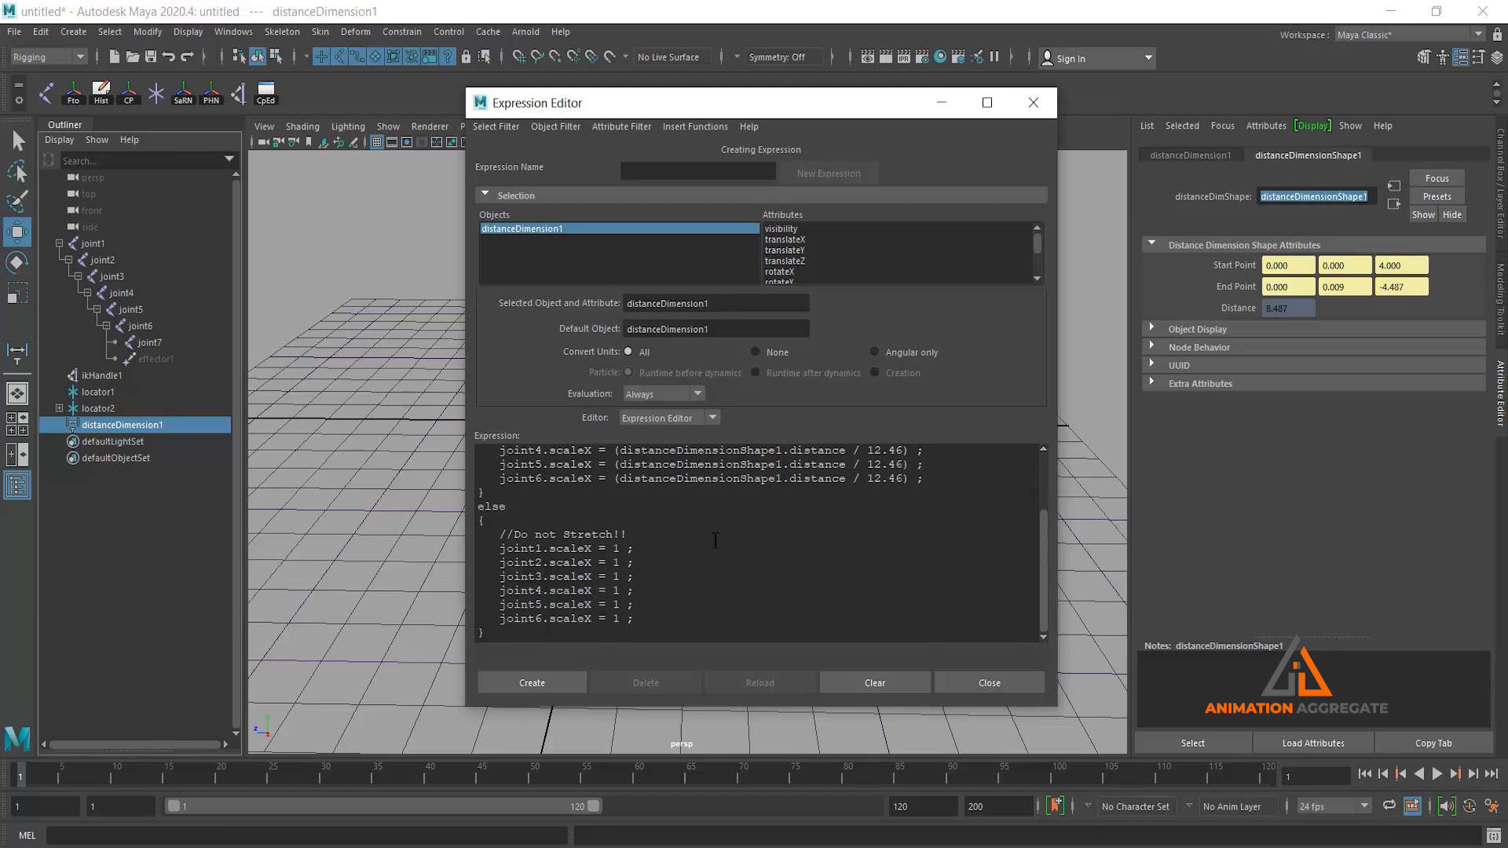
Create the expression from the finished if/else code and minimize the Expression Editor to expose the viewport
scroll(671, 578, "up", 2)
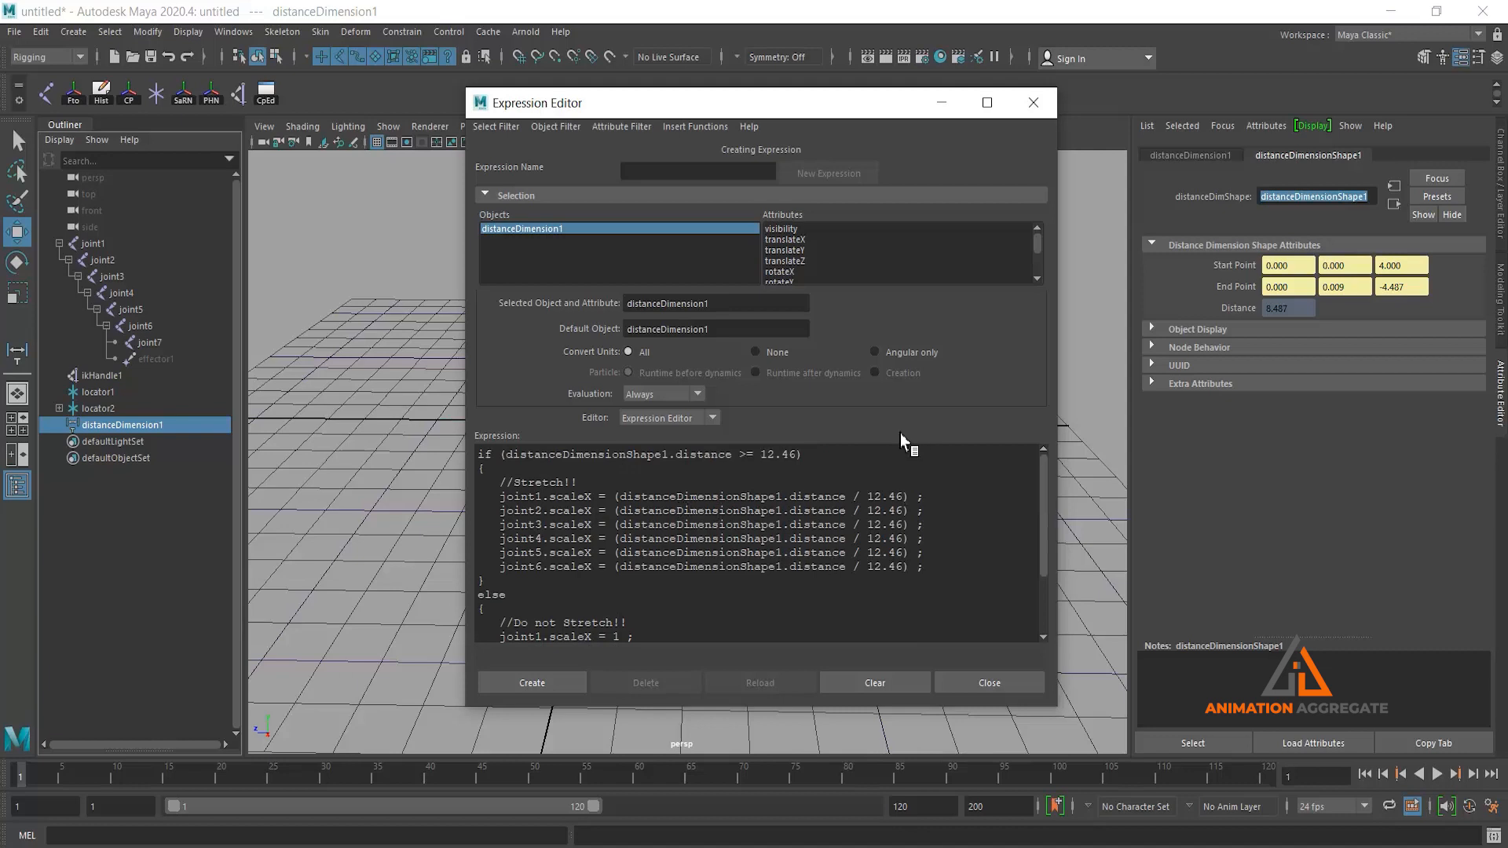
left_click_drag(742, 108, 1011, 116)
left_click(825, 696)
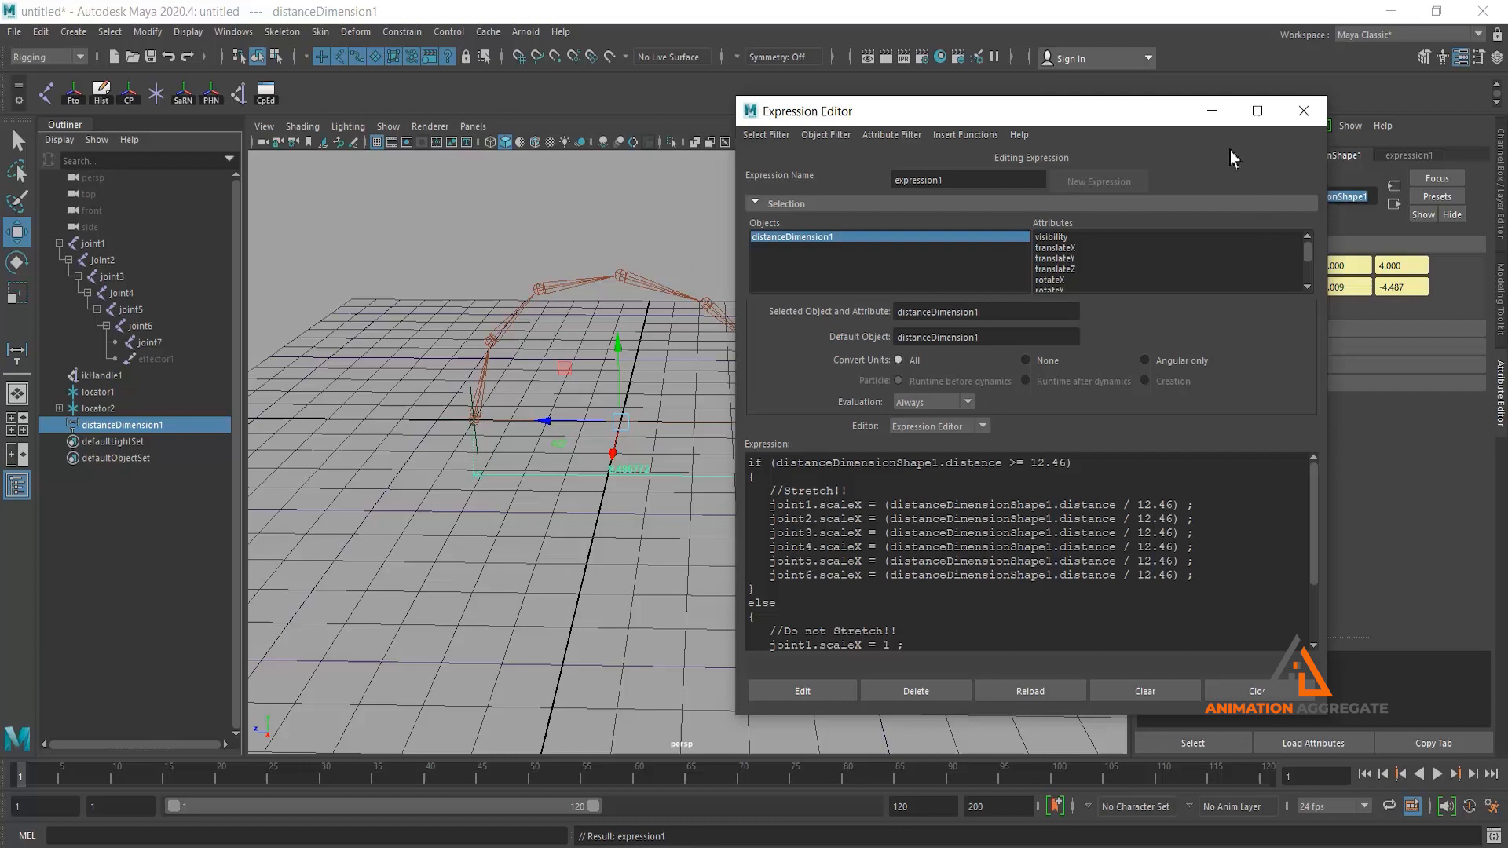
left_click(1210, 112)
Test the stretch by moving ikHandle1 away from the chain to about -3.114, 3.969, -12.861, and undo the move
left_click_drag(774, 498, 709, 467, "alt")
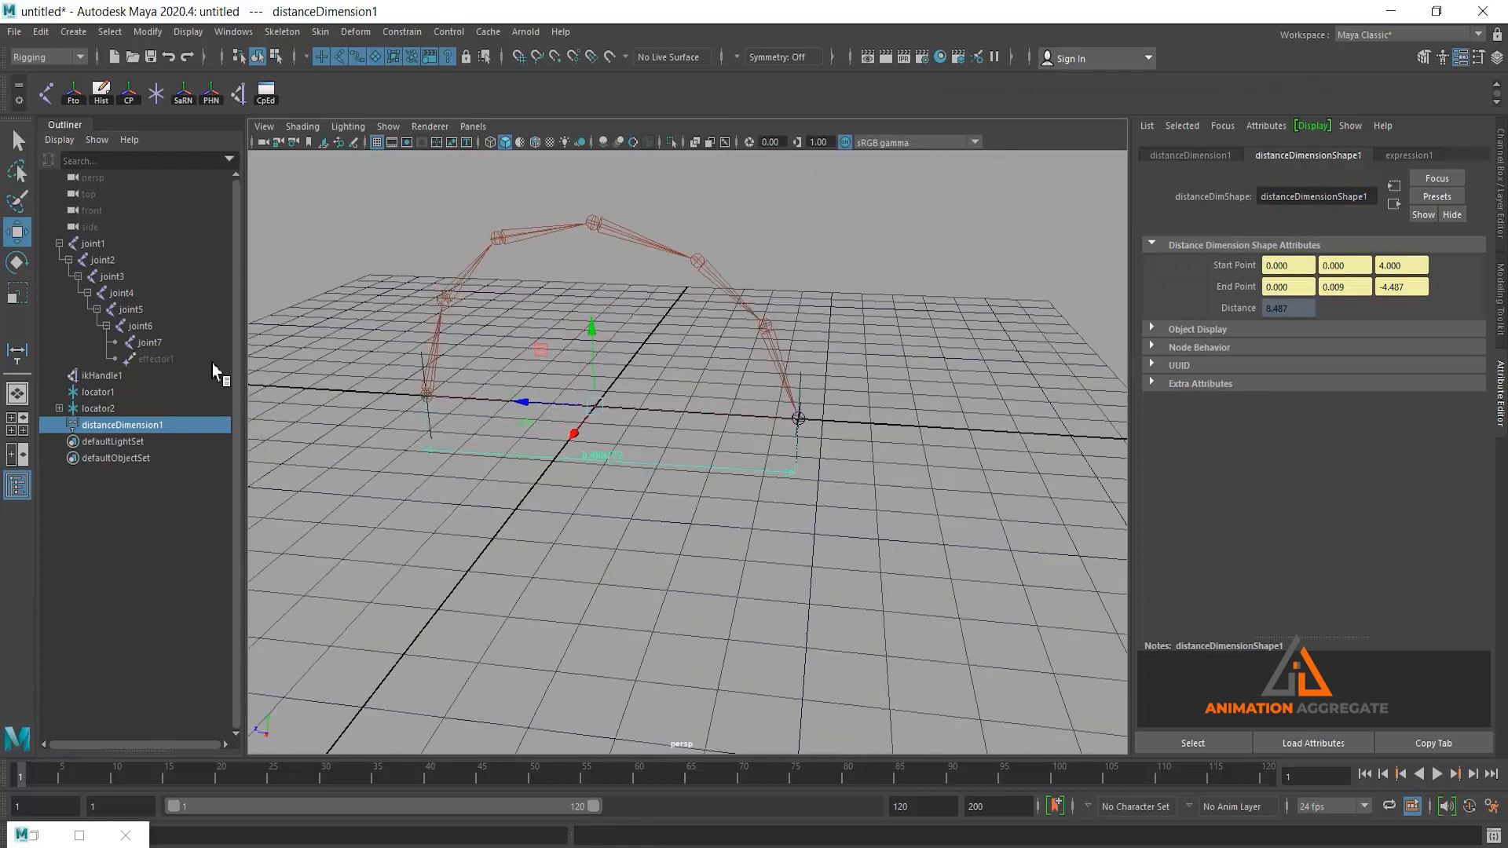
left_click(125, 375)
scroll(683, 441, "down", 3)
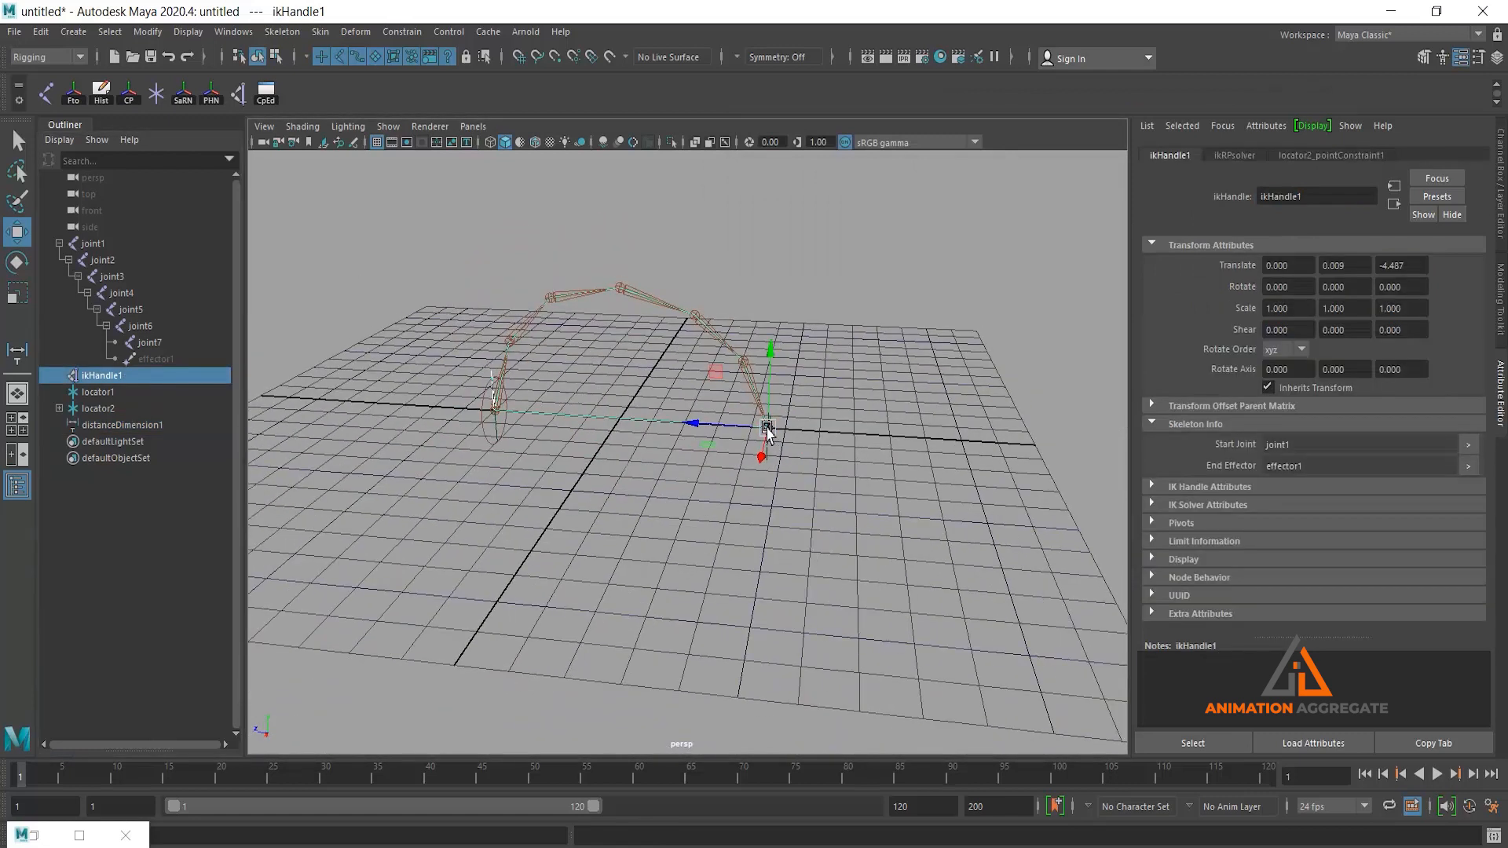
left_click_drag(770, 435, 1067, 280)
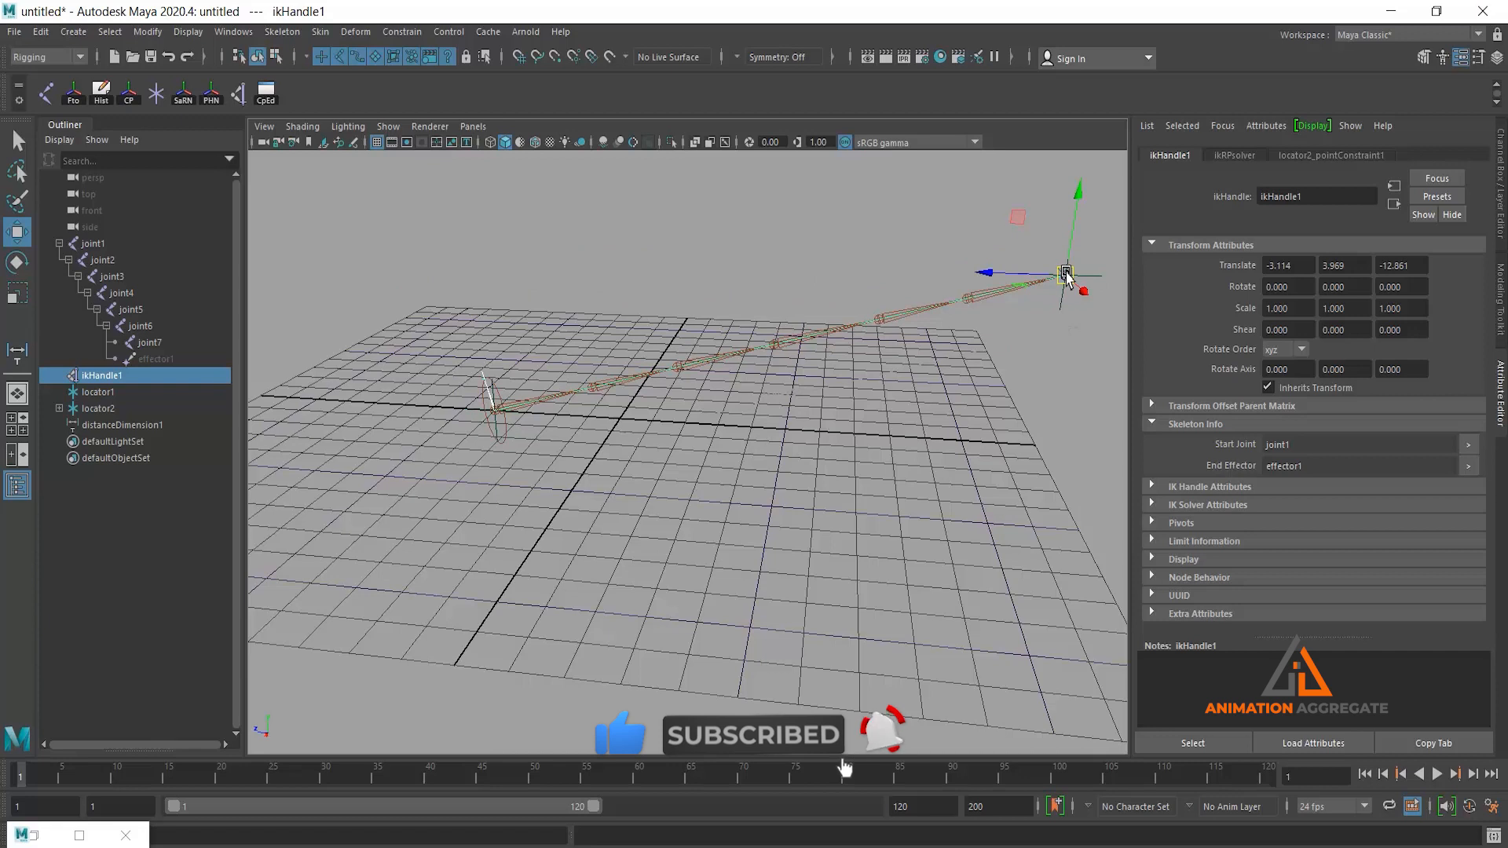
key("ctrl+z")
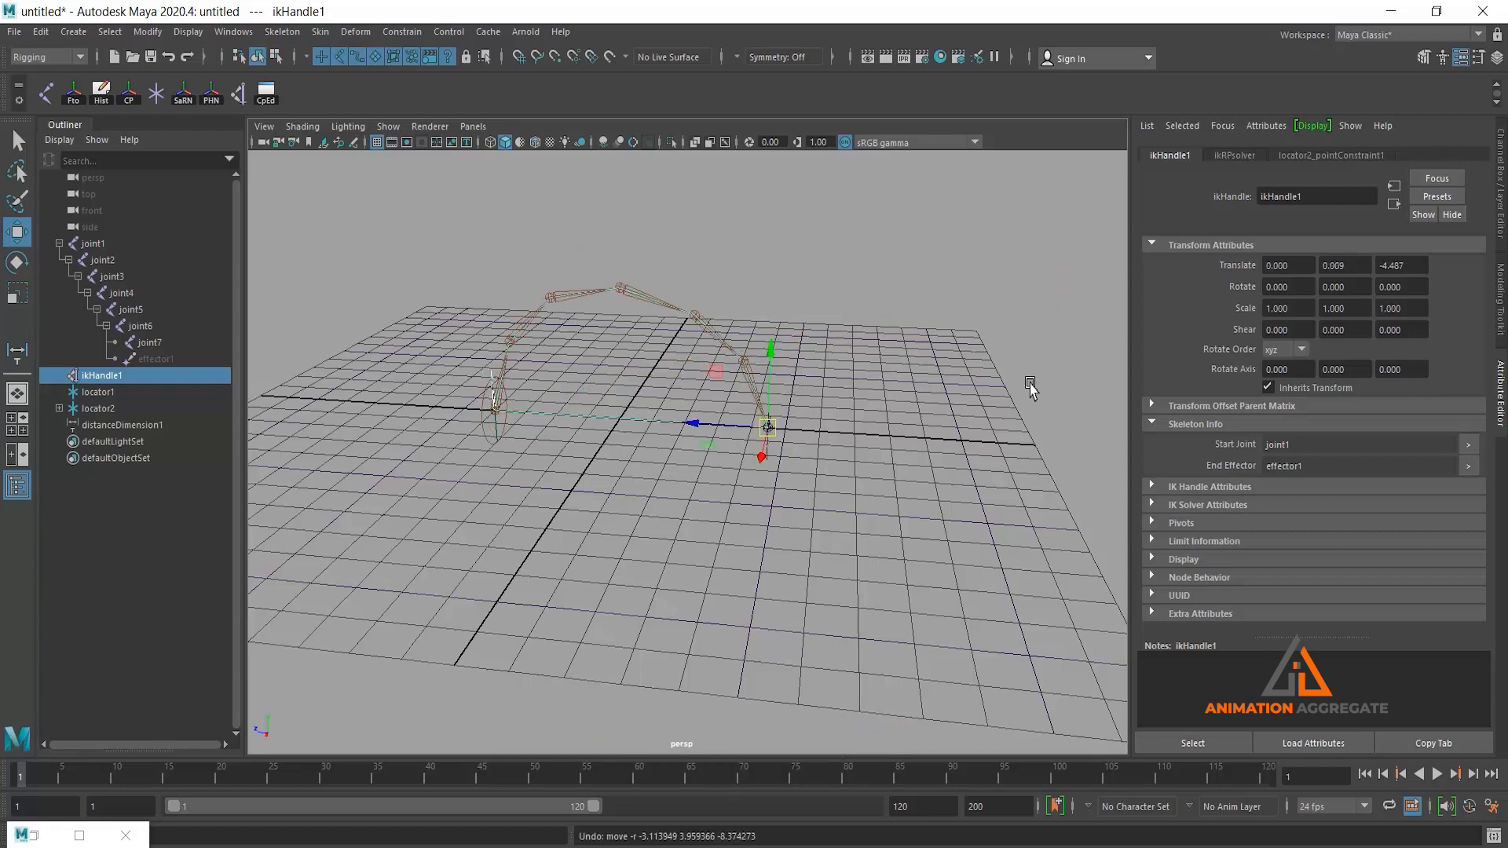